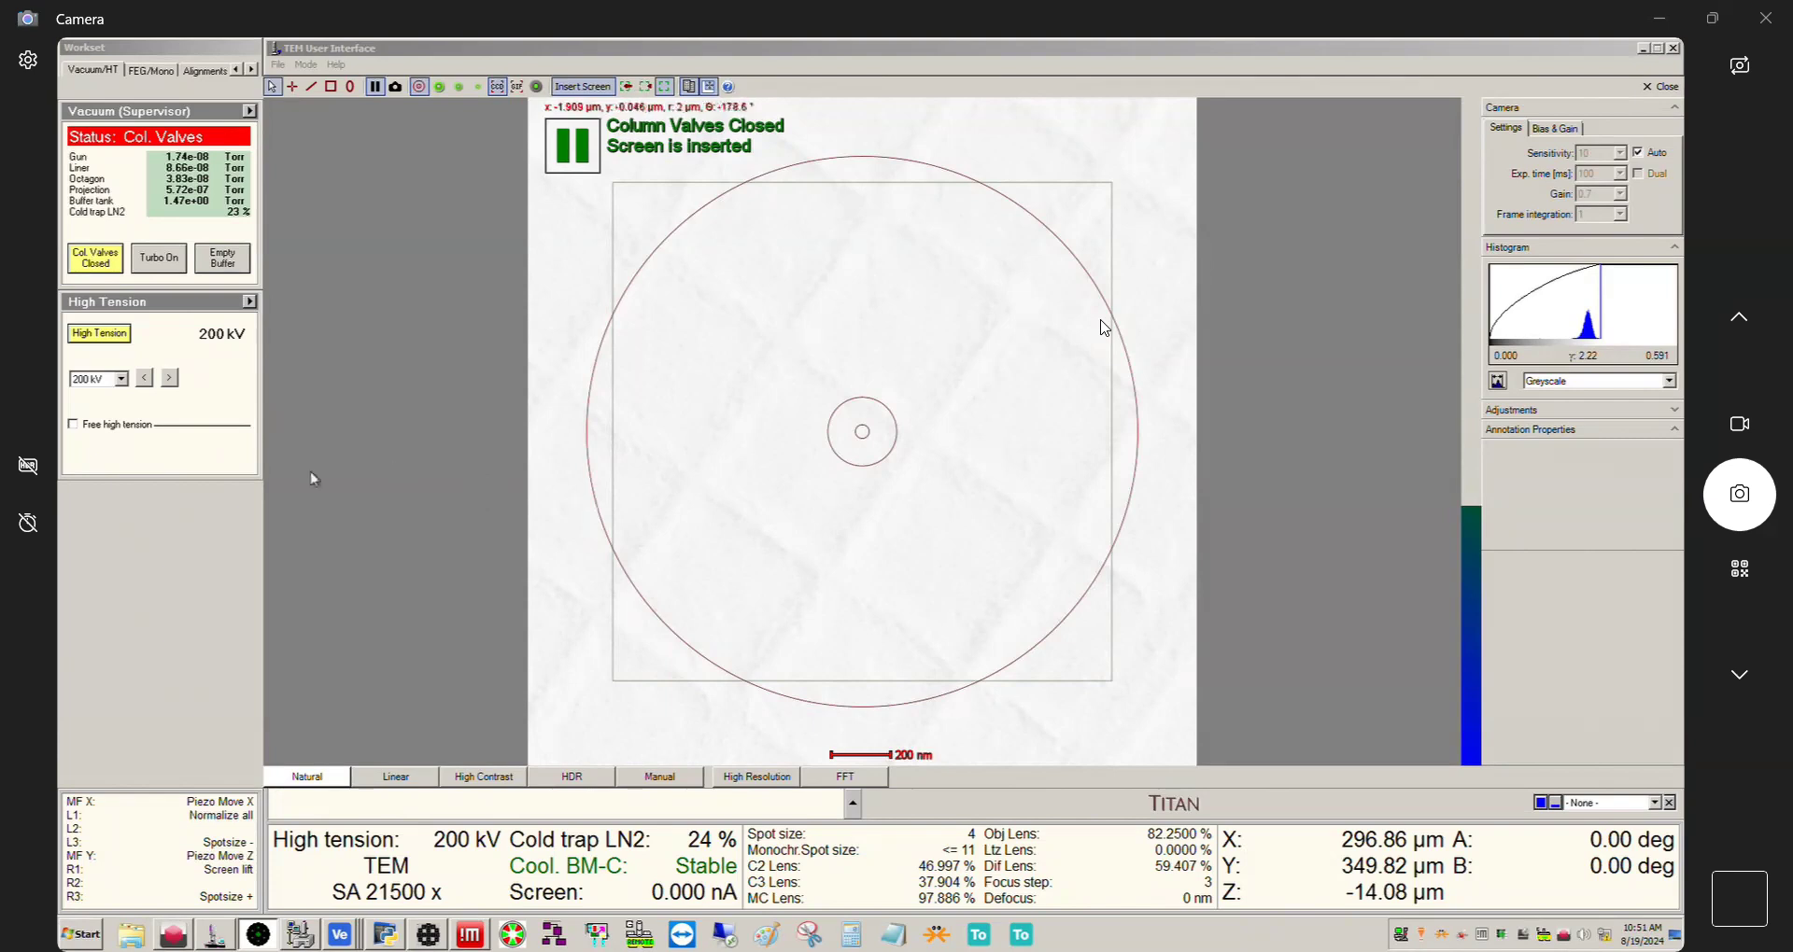
- Open C:\Titan\Alg in Explorer, then bring the microscope interface back in front
{"action": "left_click", "coordinate": [133, 936]}
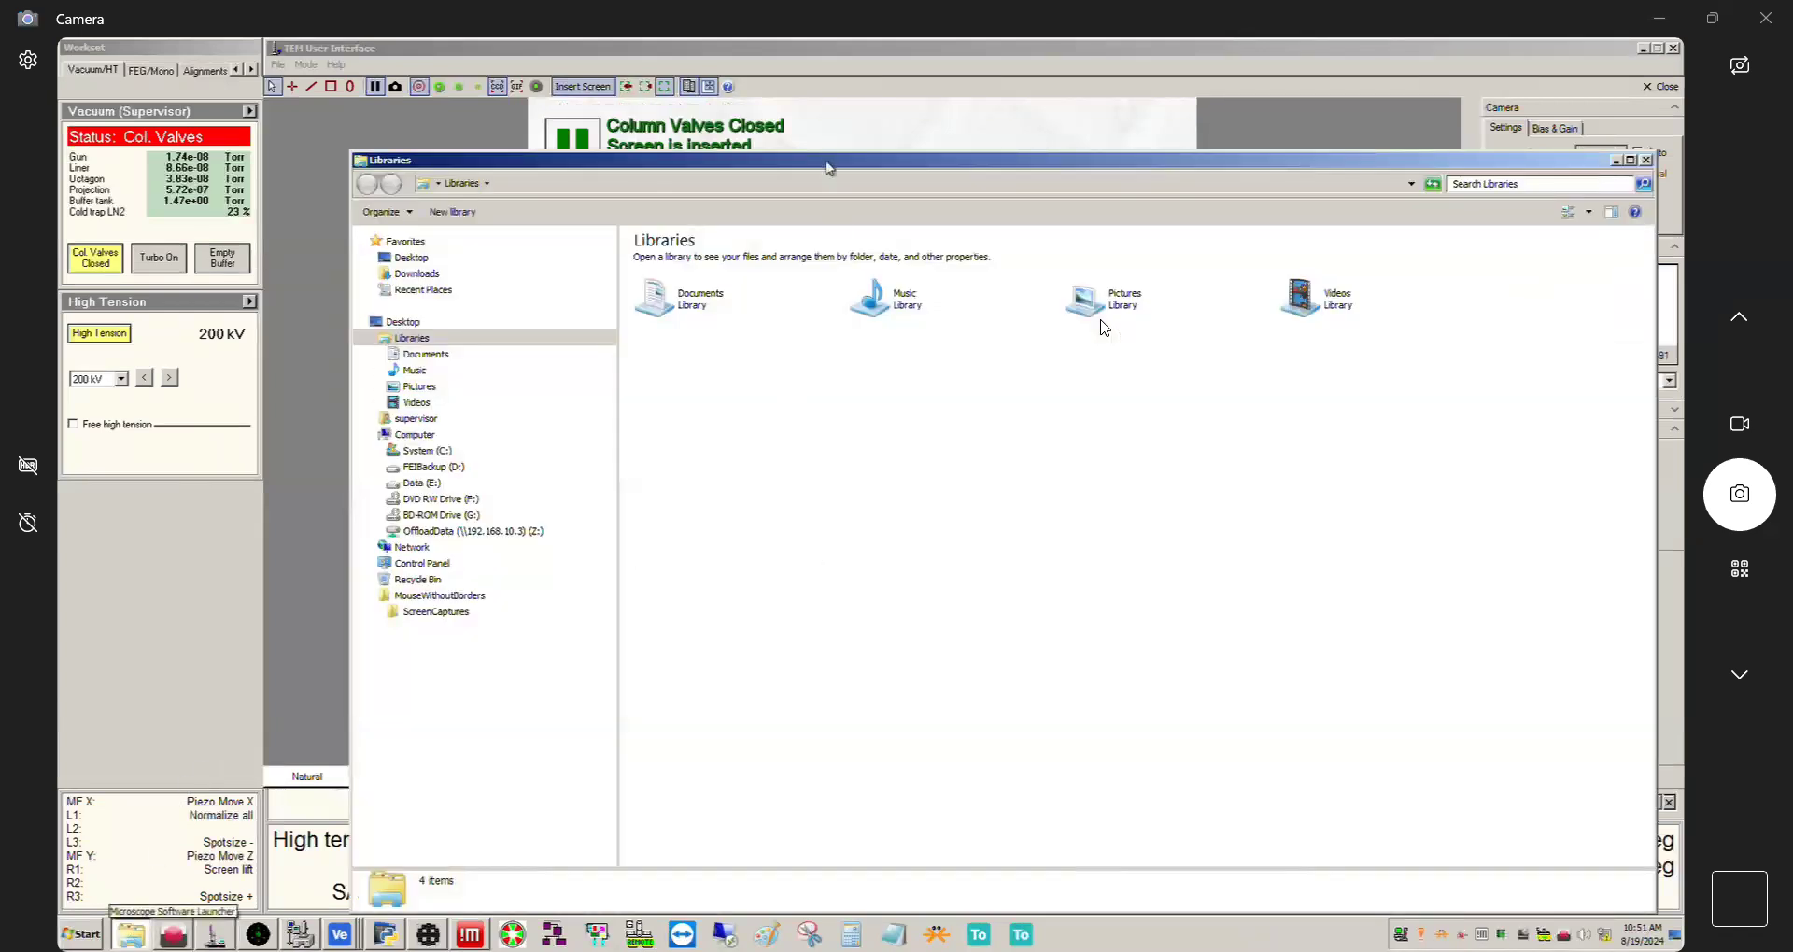
{"action": "left_click_drag", "start_coordinate": [831, 160], "coordinate": [749, 109]}
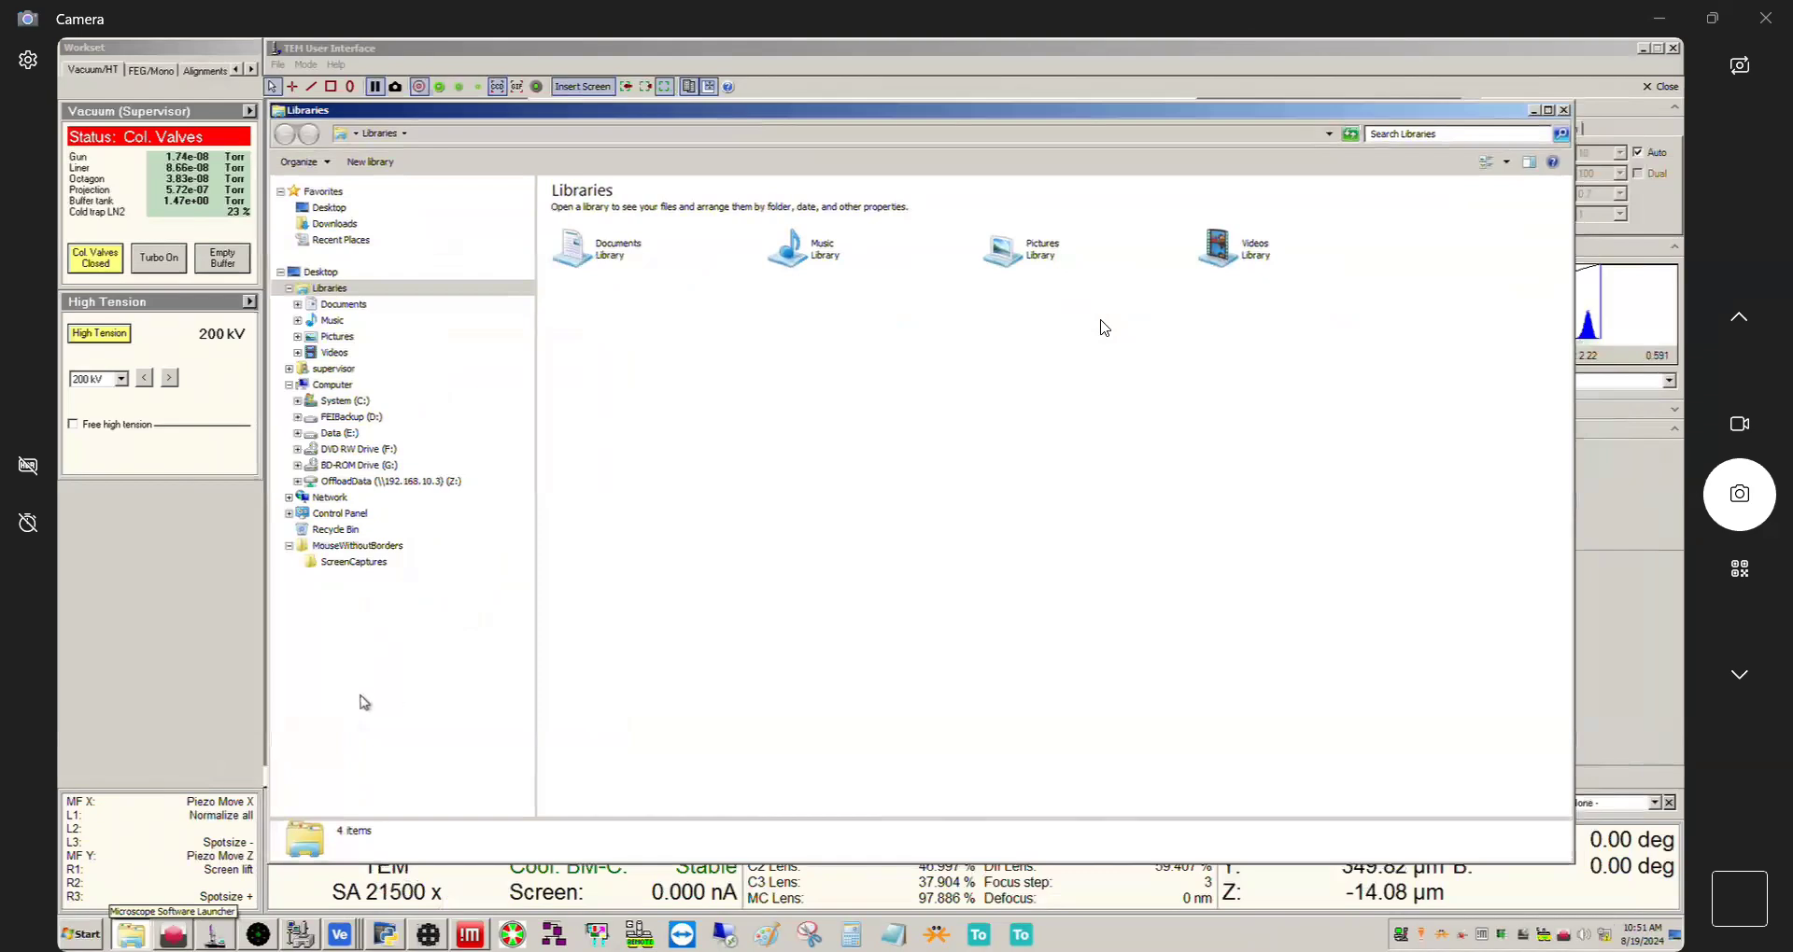
{"action": "left_click", "coordinate": [341, 401]}
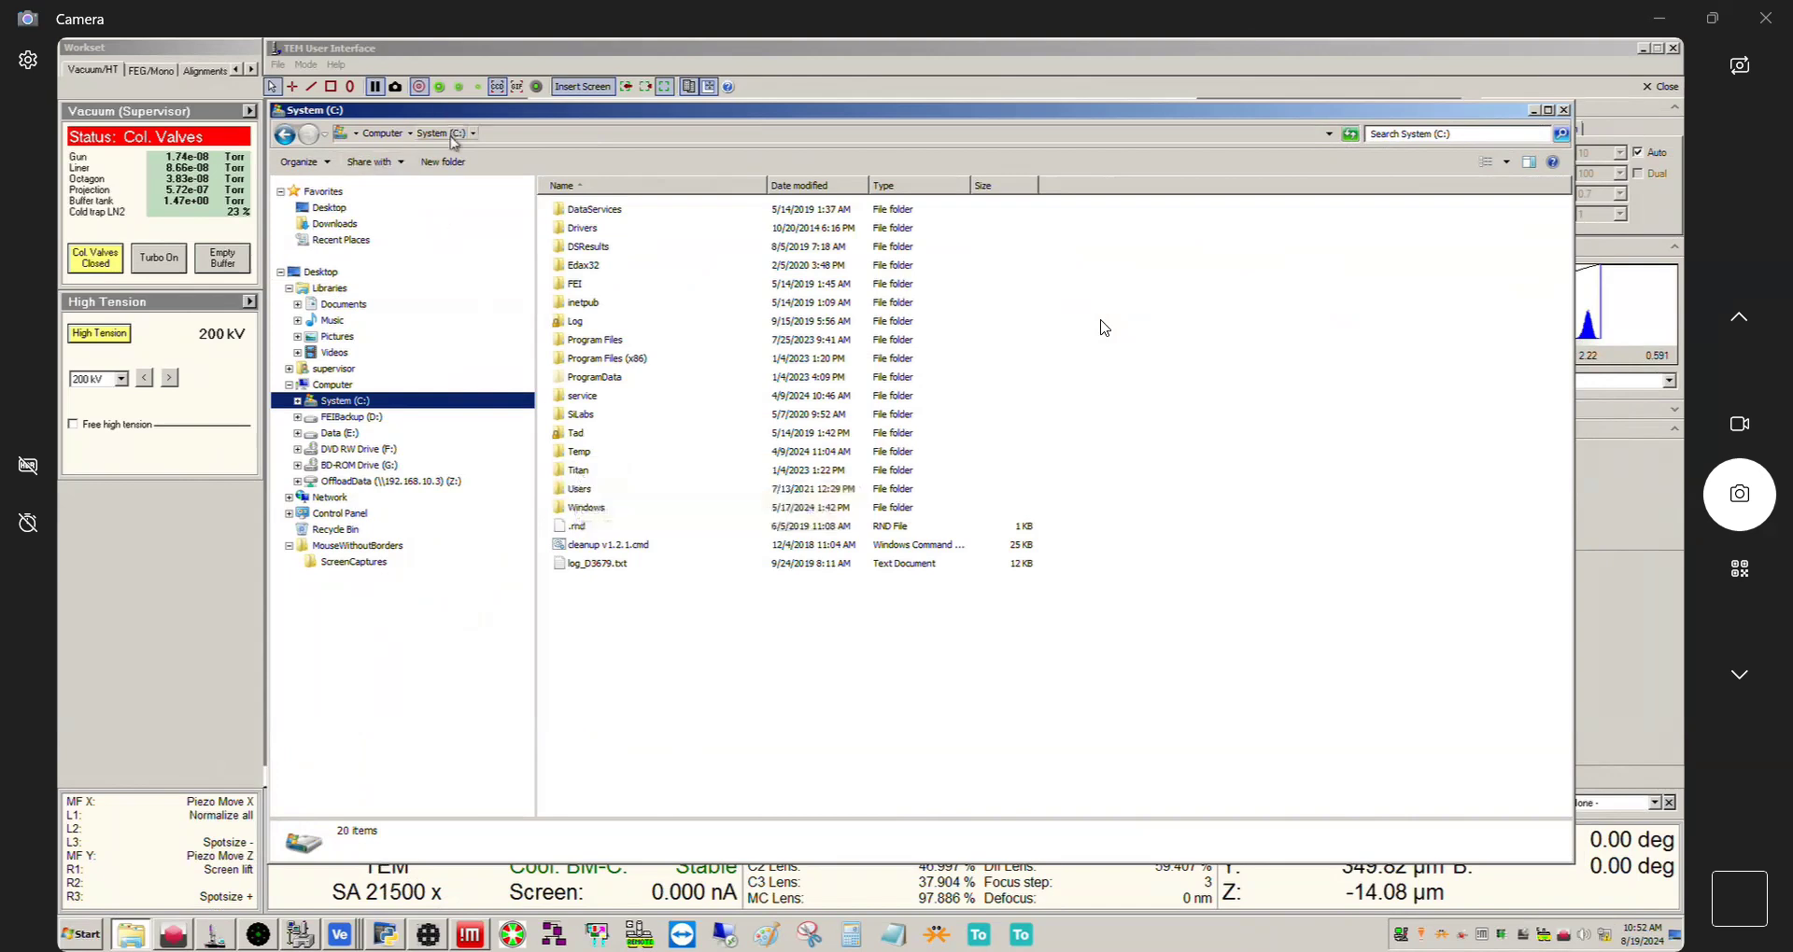
{"action": "double_click", "coordinate": [598, 472]}
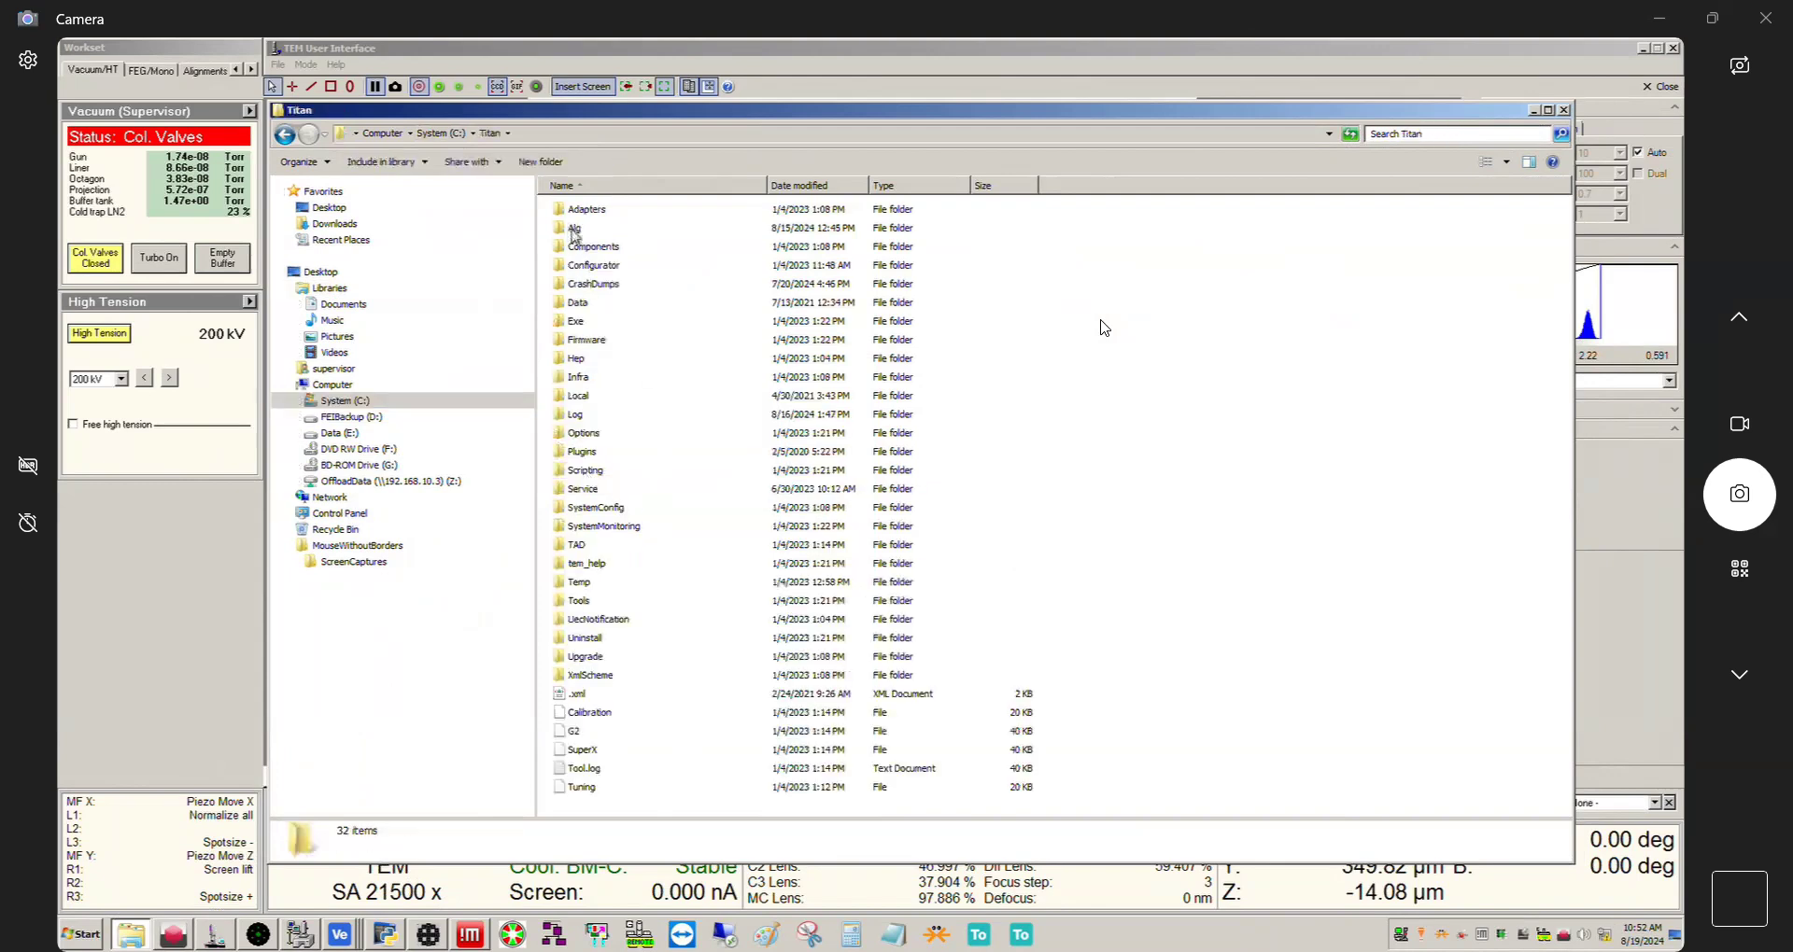
{"action": "mouse_move", "coordinate": [574, 234]}
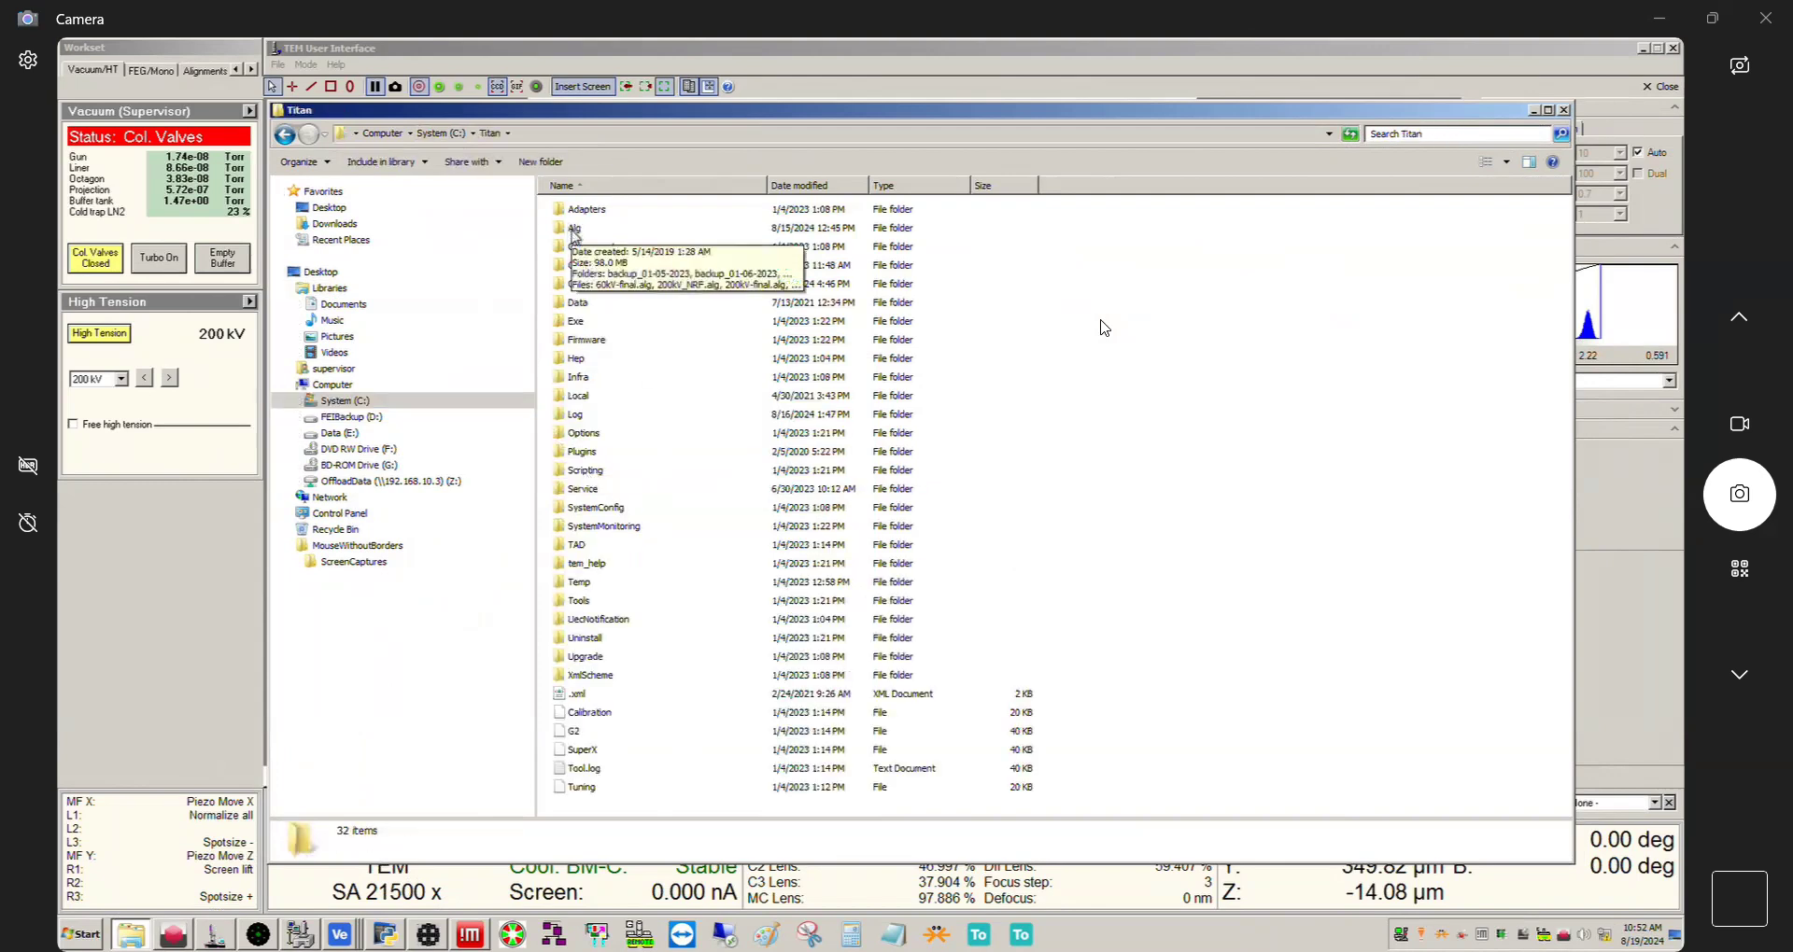
{"action": "double_click", "coordinate": [573, 230]}
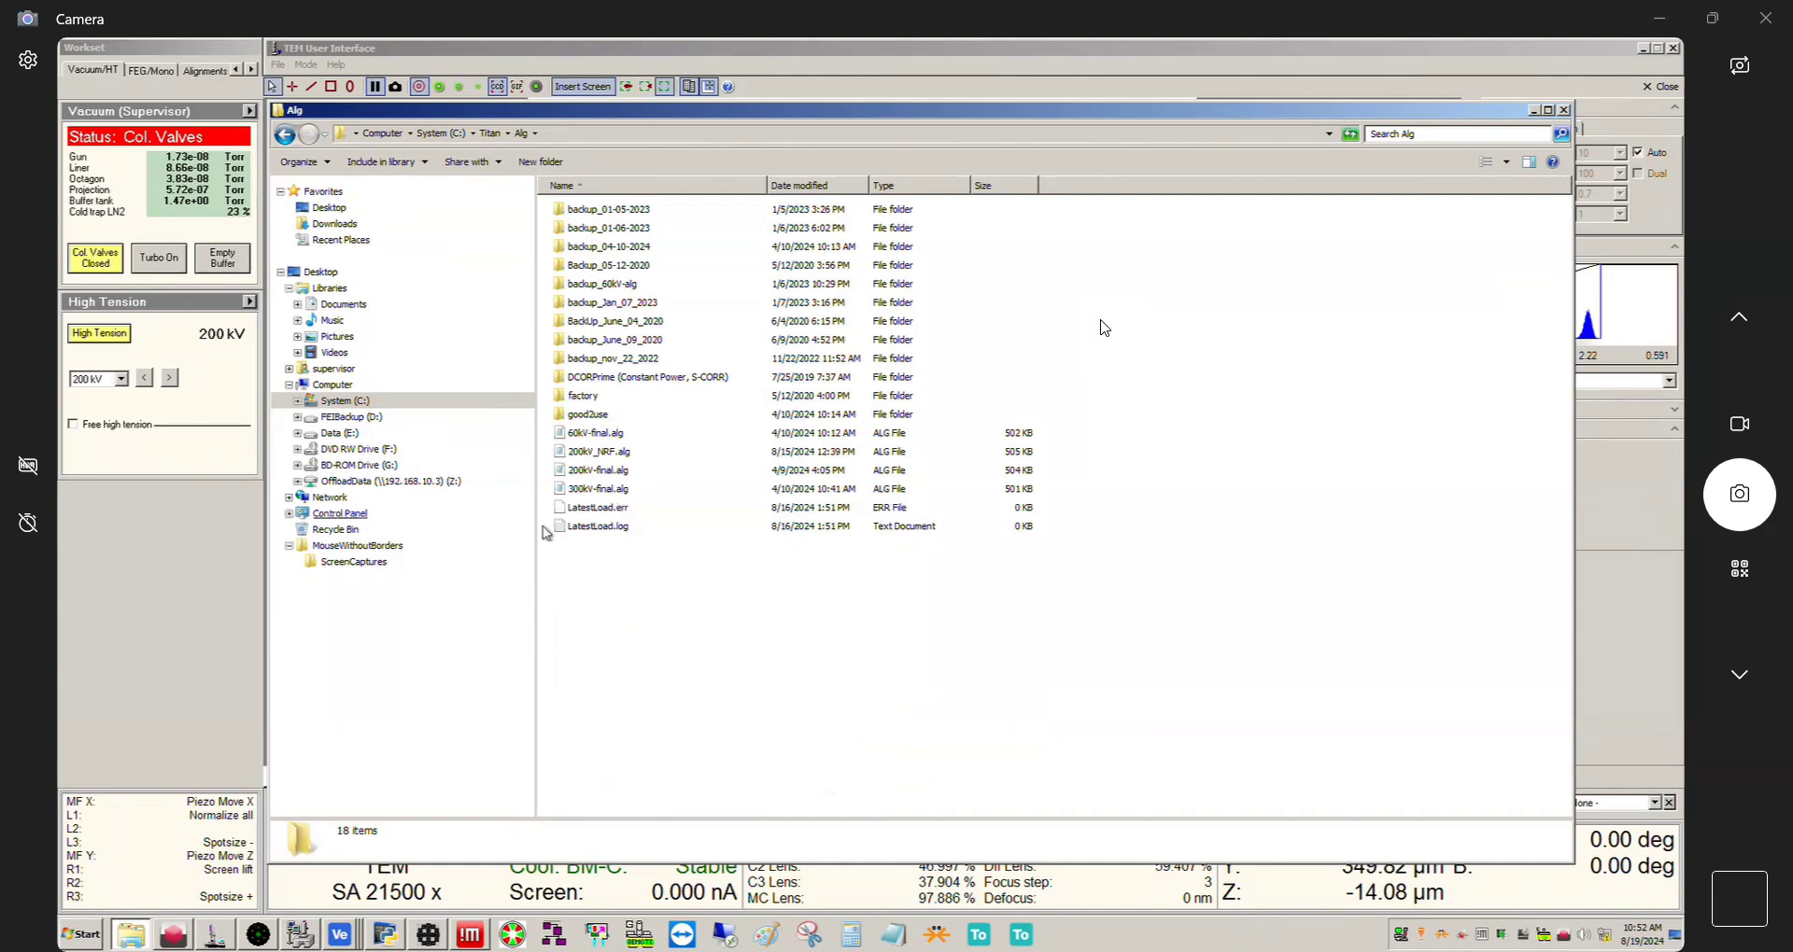
{"action": "left_click", "coordinate": [147, 635]}
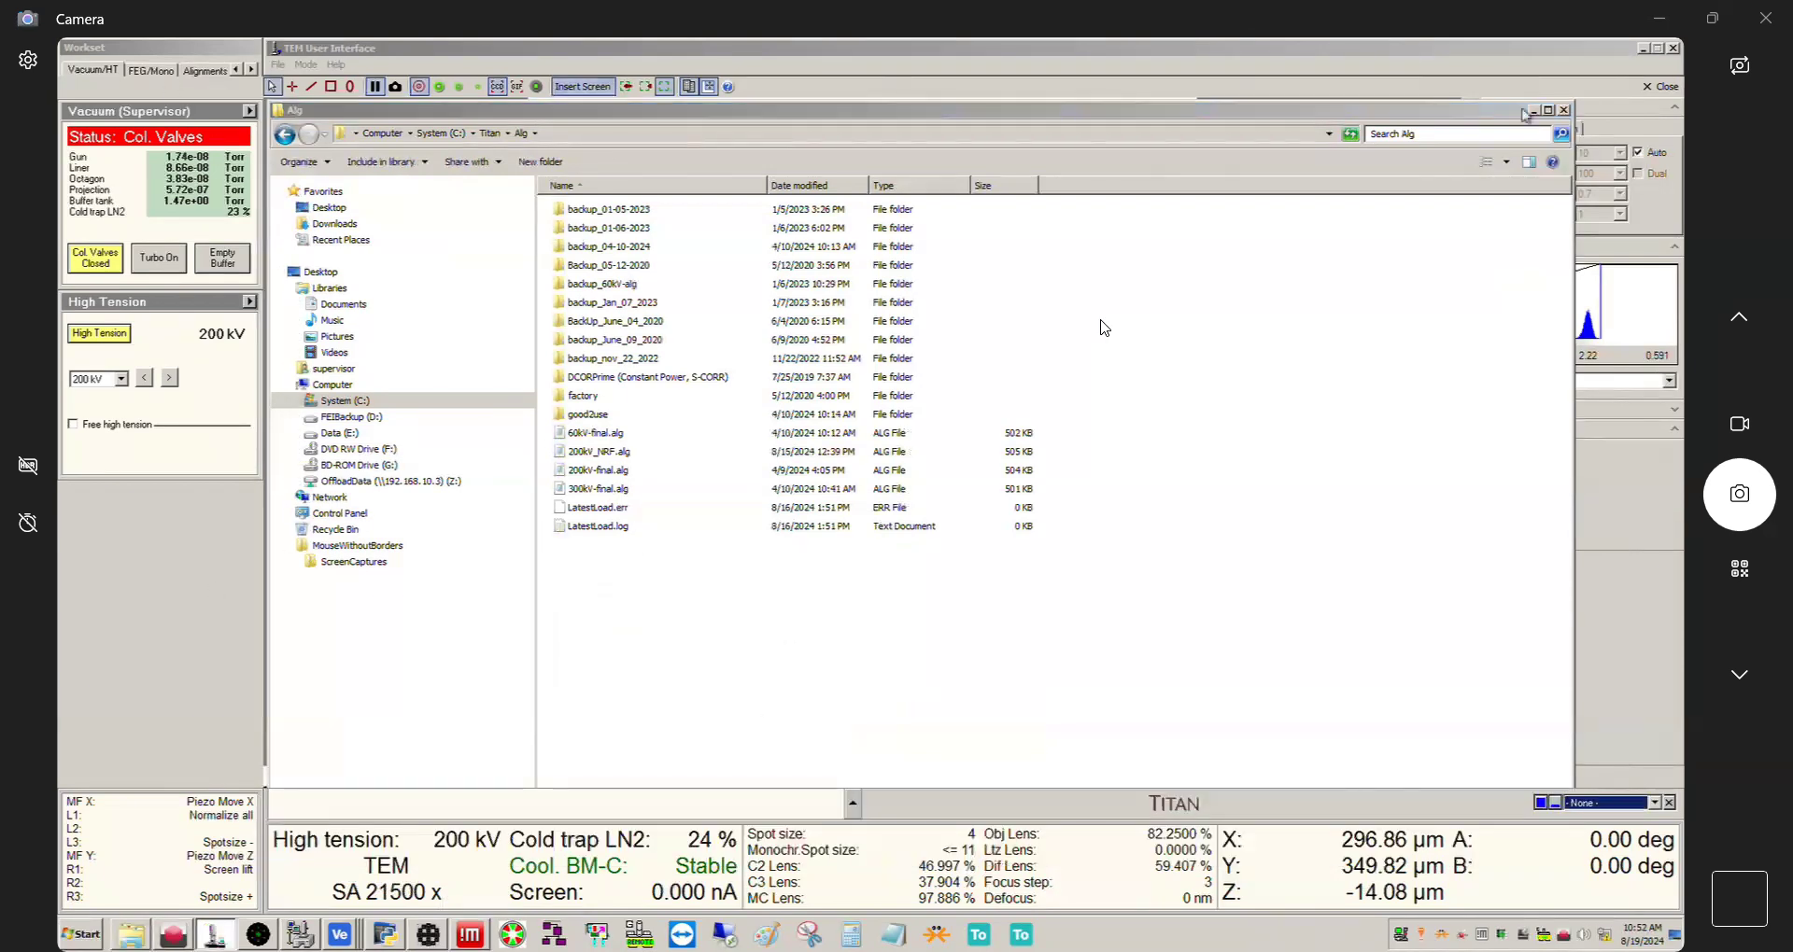
- Show the Alignments File panel listing 200kV-final, 200kV_NRF, 300kV-final and 60kV-final, widening the Owner column
{"action": "left_click", "coordinate": [1535, 109]}
{"action": "left_click", "coordinate": [208, 72]}
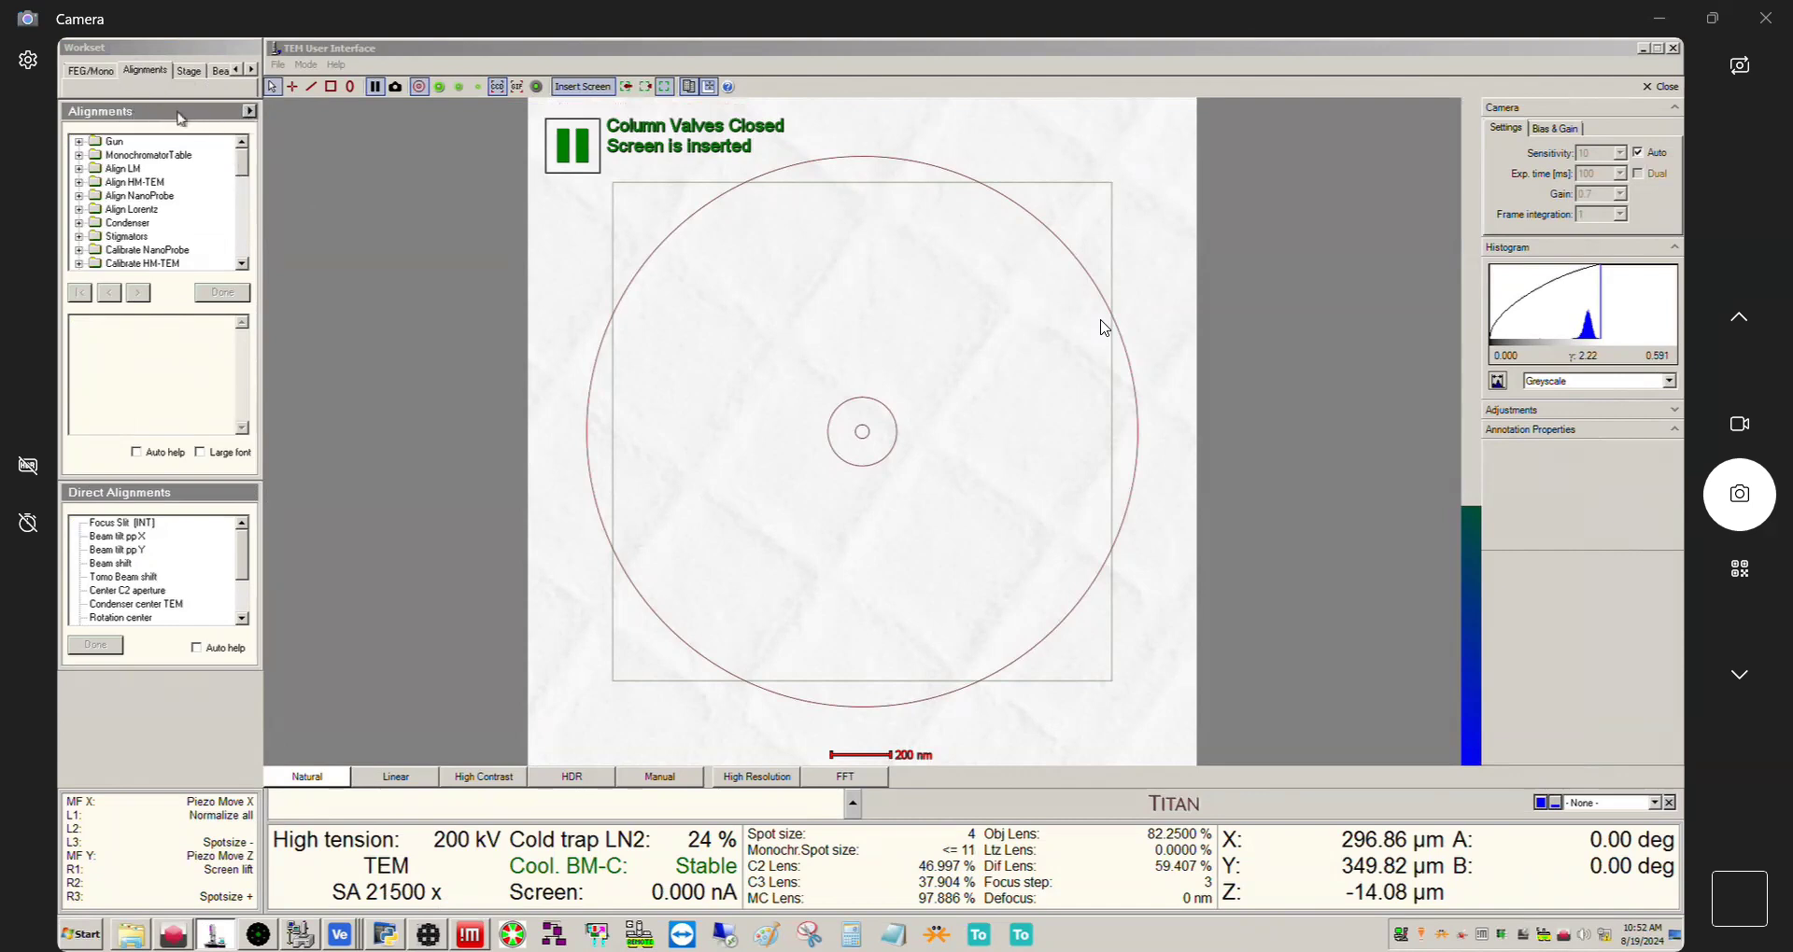
{"action": "left_click", "coordinate": [251, 111]}
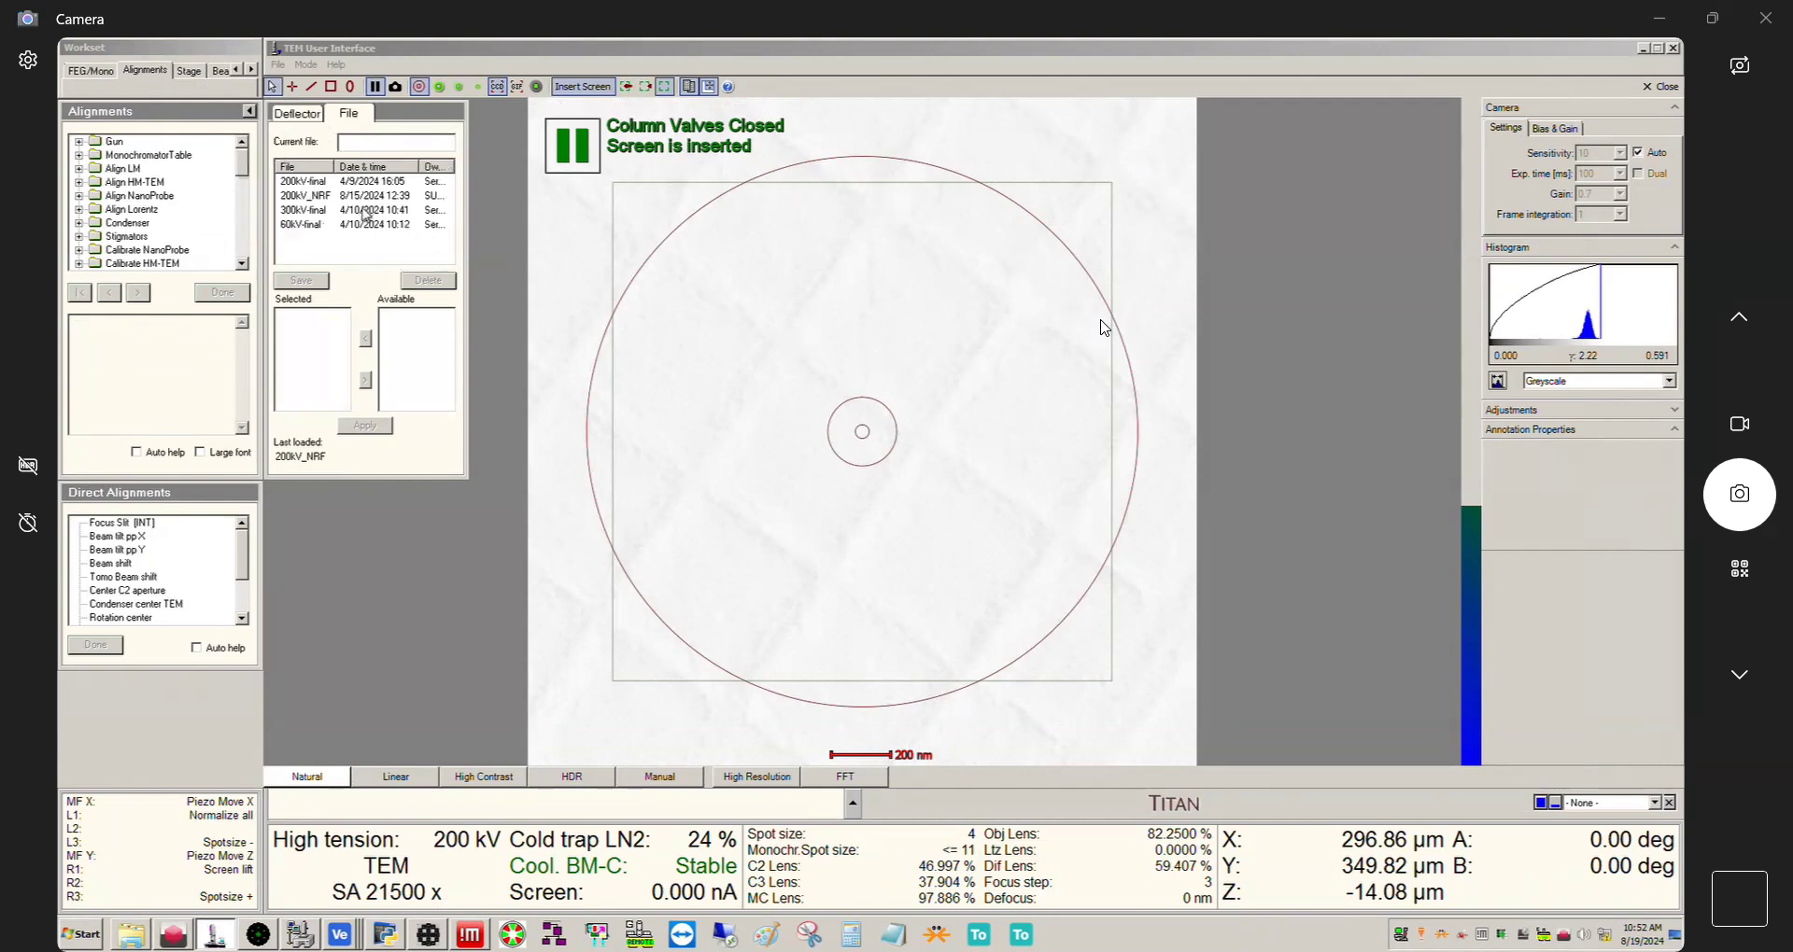
{"action": "left_click", "coordinate": [131, 934]}
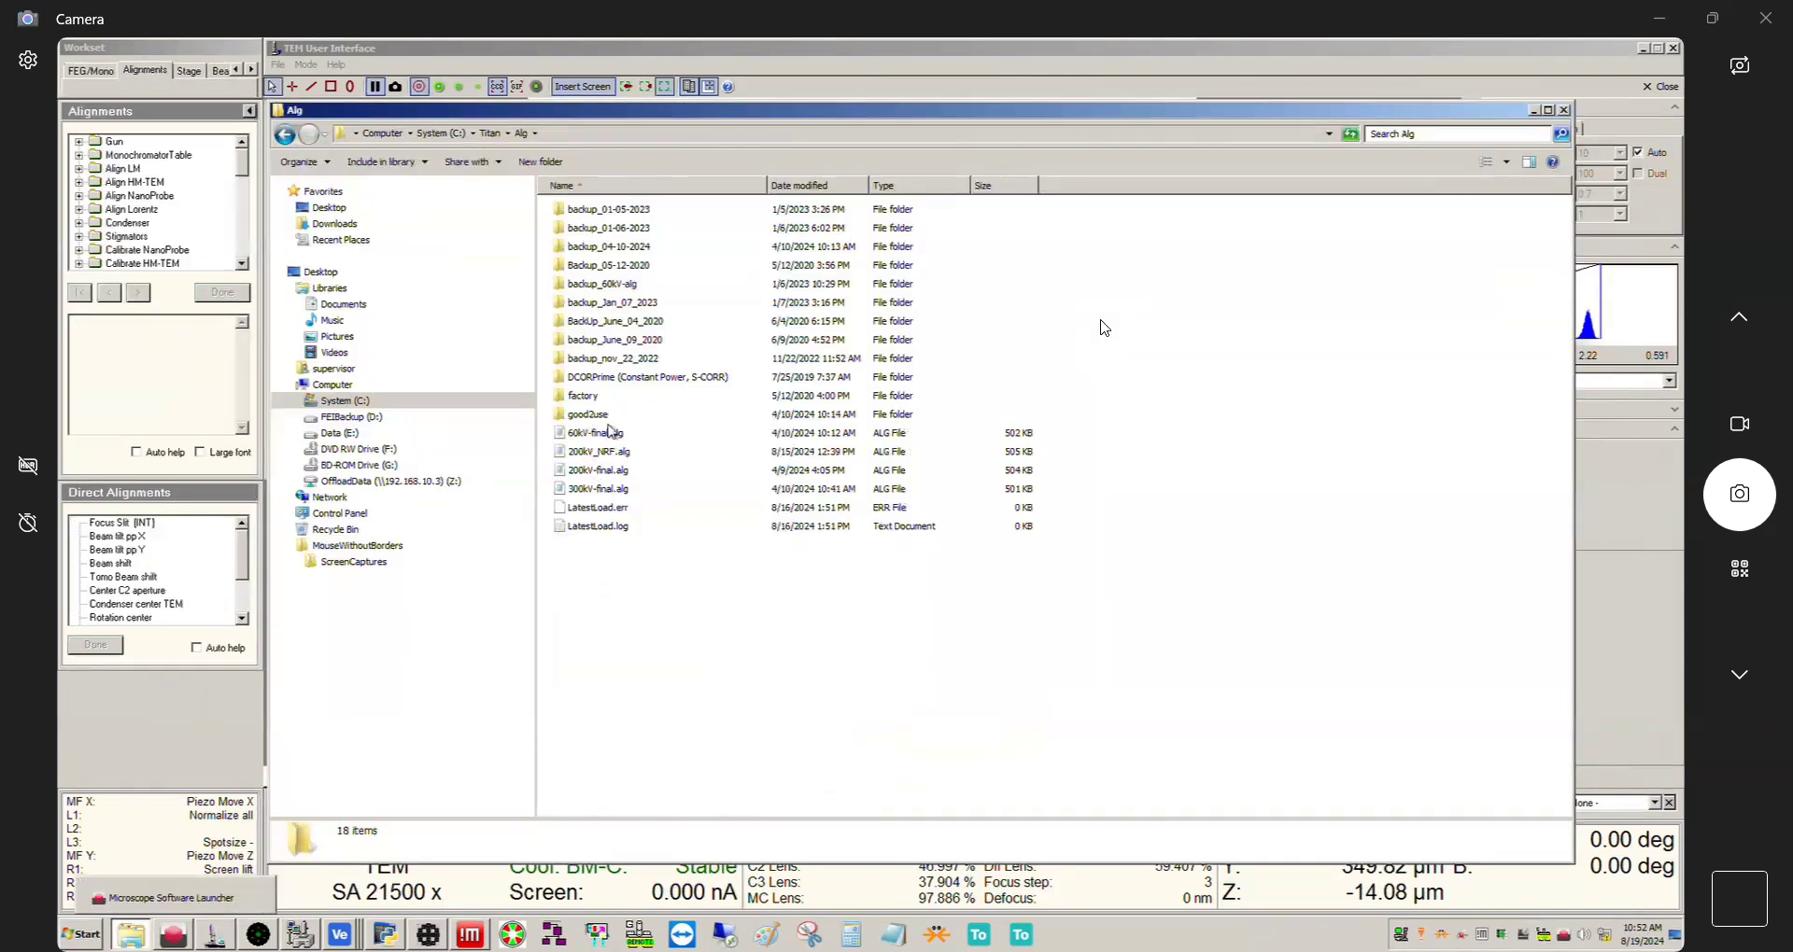
{"action": "left_click", "coordinate": [1534, 110]}
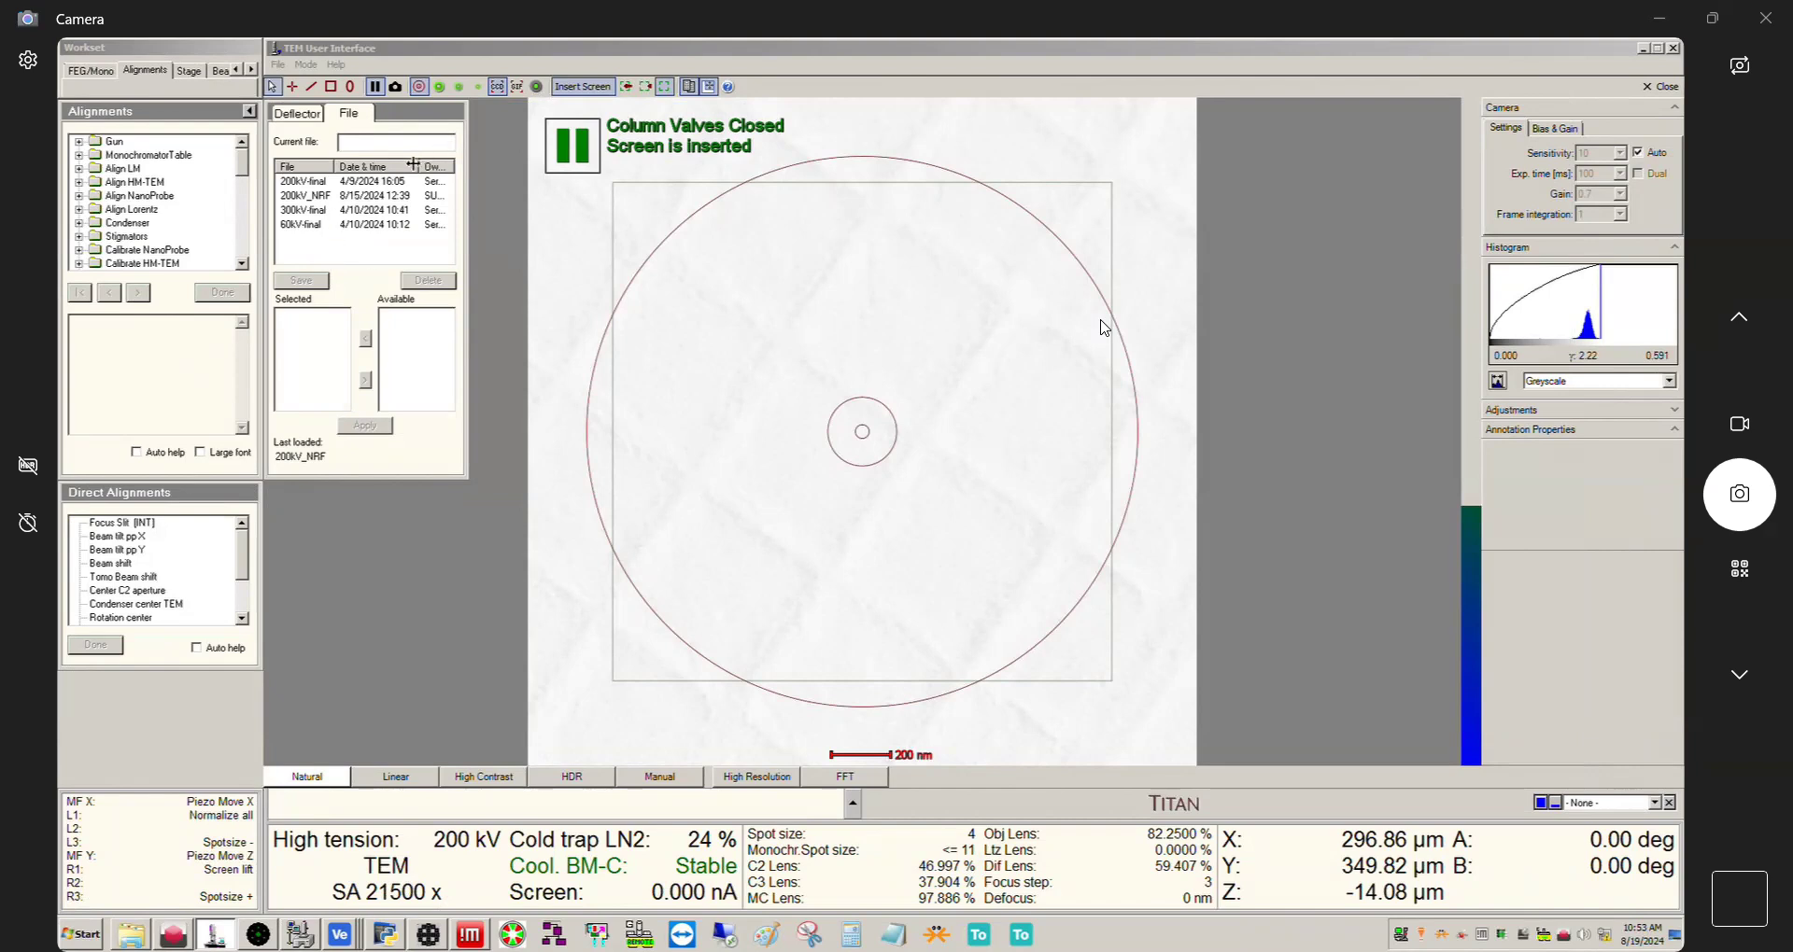
{"action": "left_click_drag", "start_coordinate": [413, 166], "coordinate": [455, 172]}
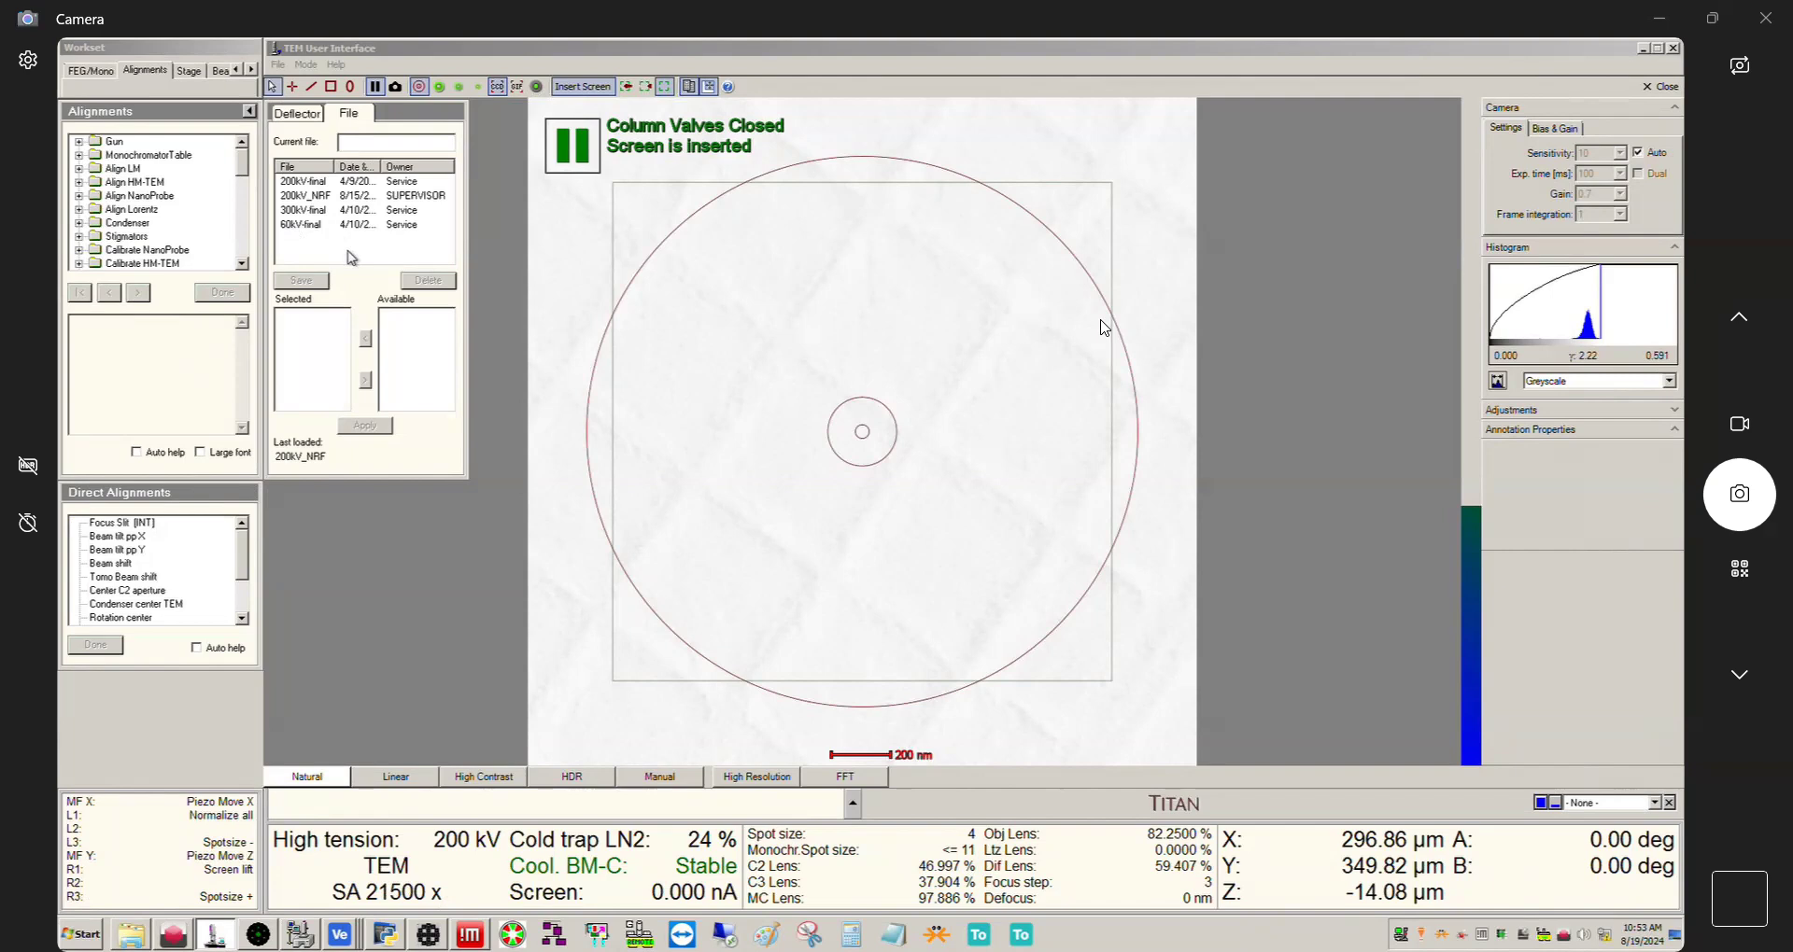
- Select the 200kV-final row in the alignment File list
{"action": "left_click", "coordinate": [308, 181]}
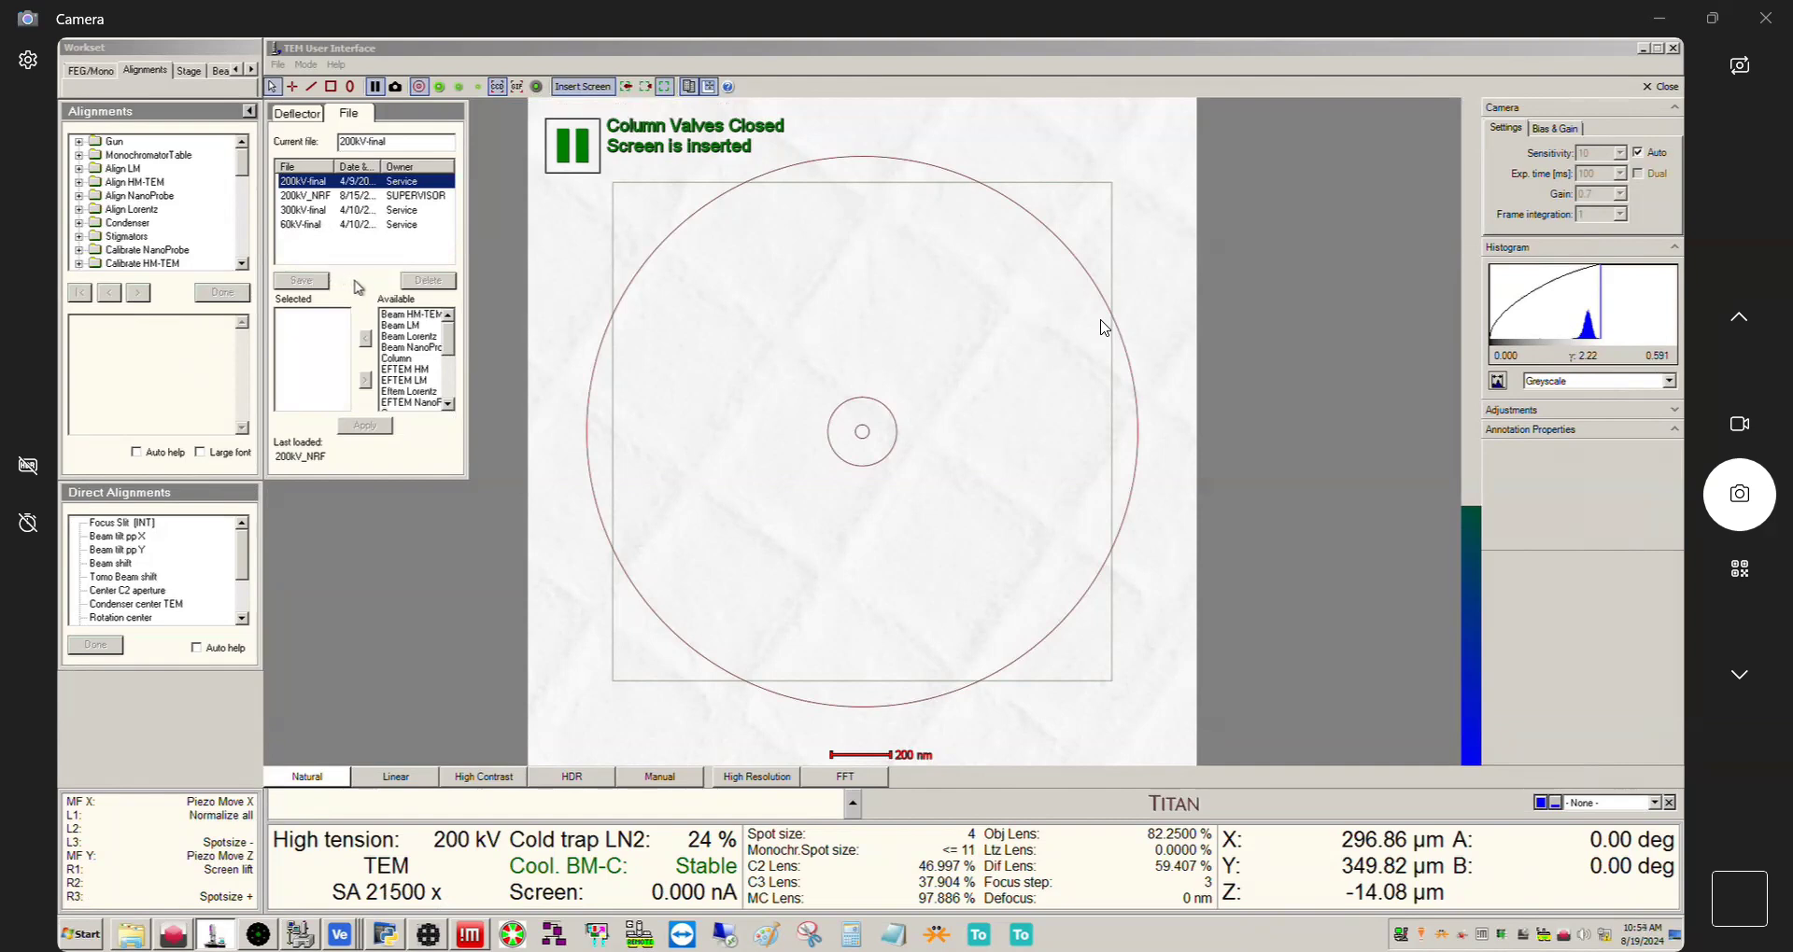
- Select the 200kV_NRF row so it replaces 200kV-final as the current file
{"action": "left_click", "coordinate": [321, 196]}
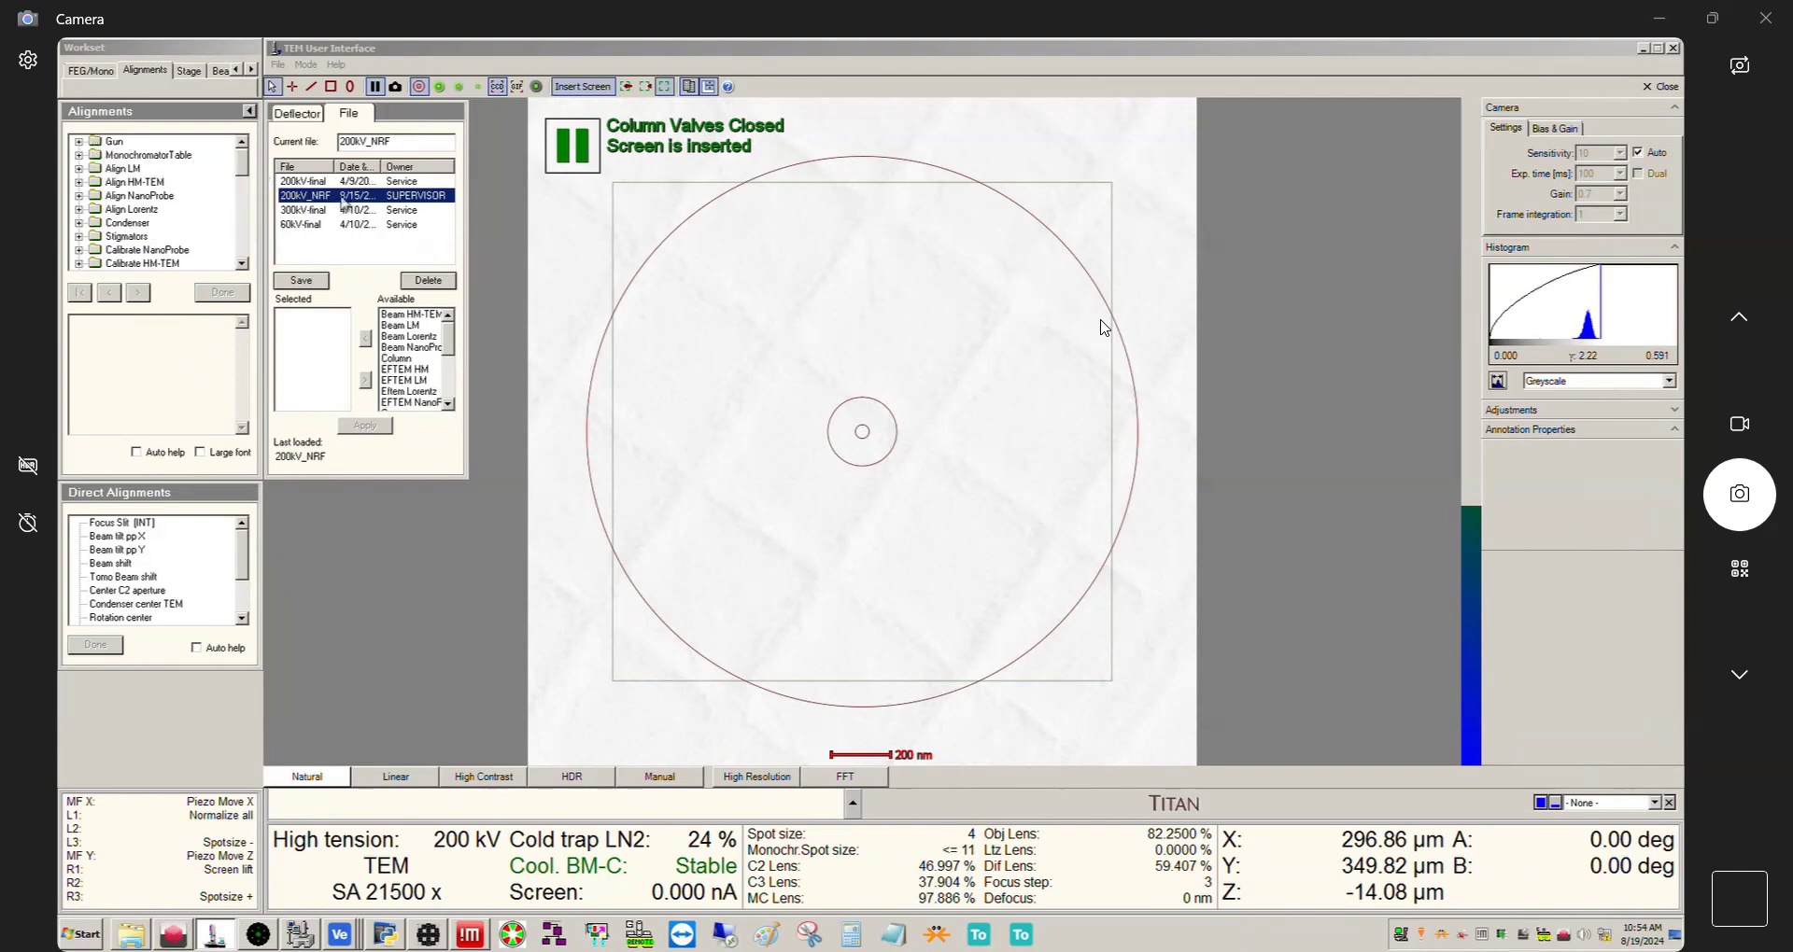
- Close the alignment panel and search System (C:) for 'Alg', widening the Name column
{"action": "left_click", "coordinate": [250, 112]}
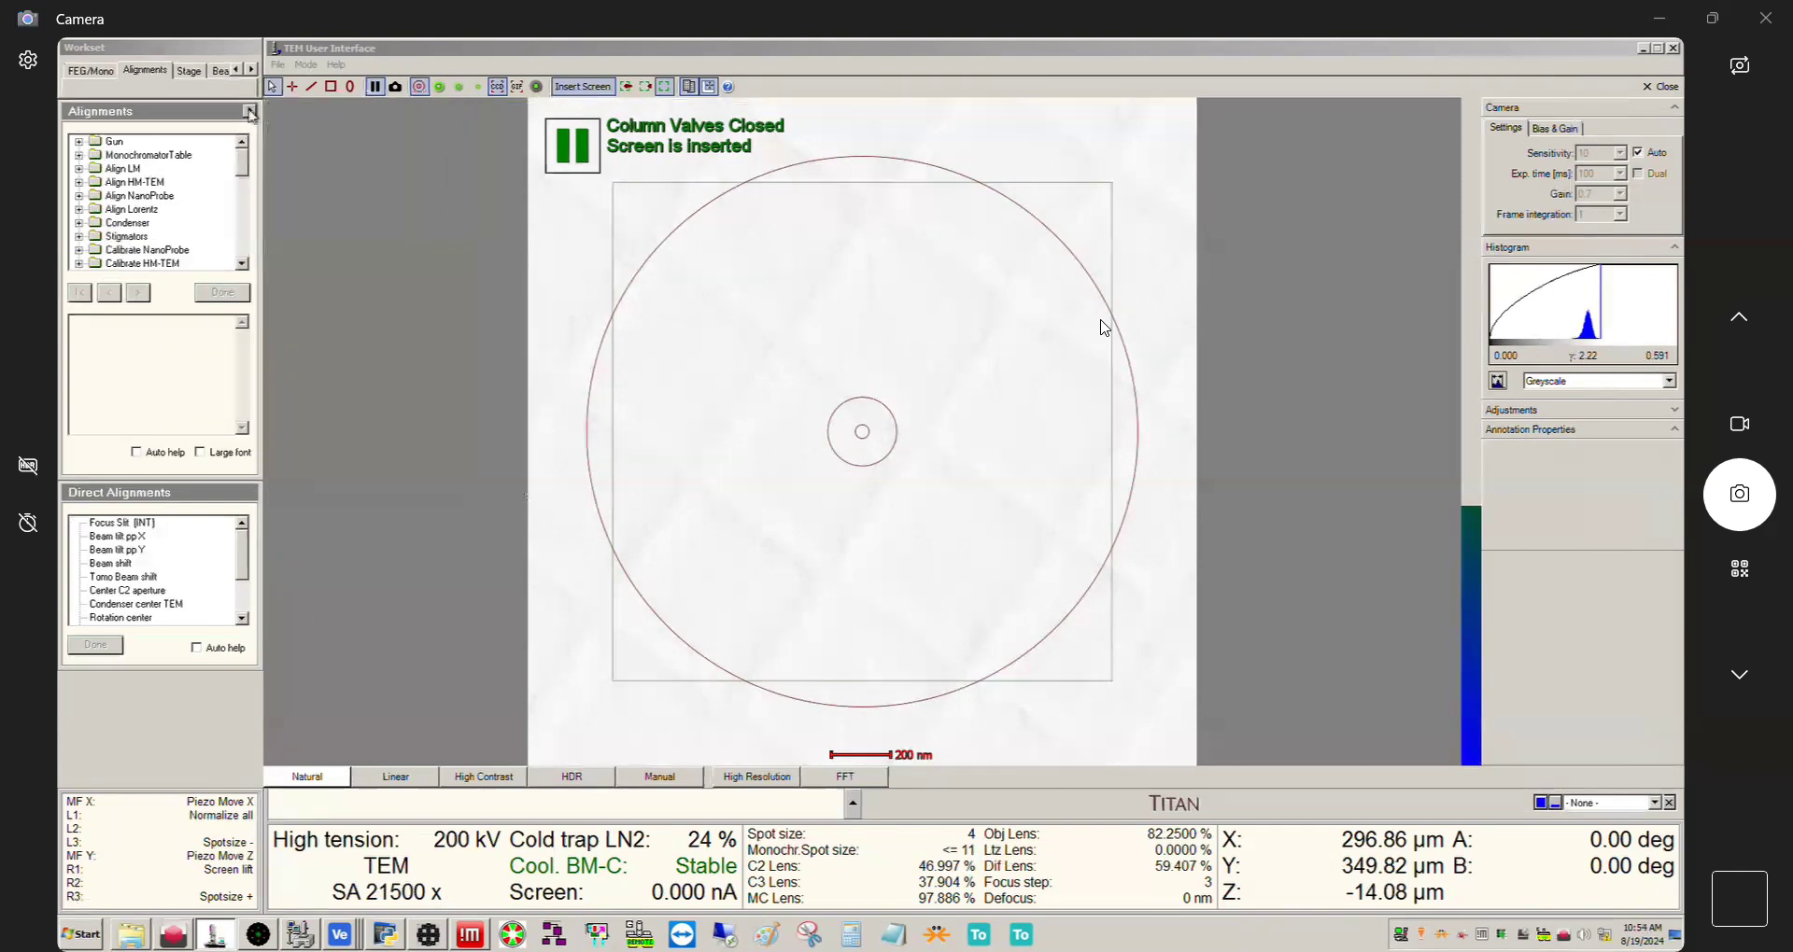
{"action": "left_click", "coordinate": [121, 937]}
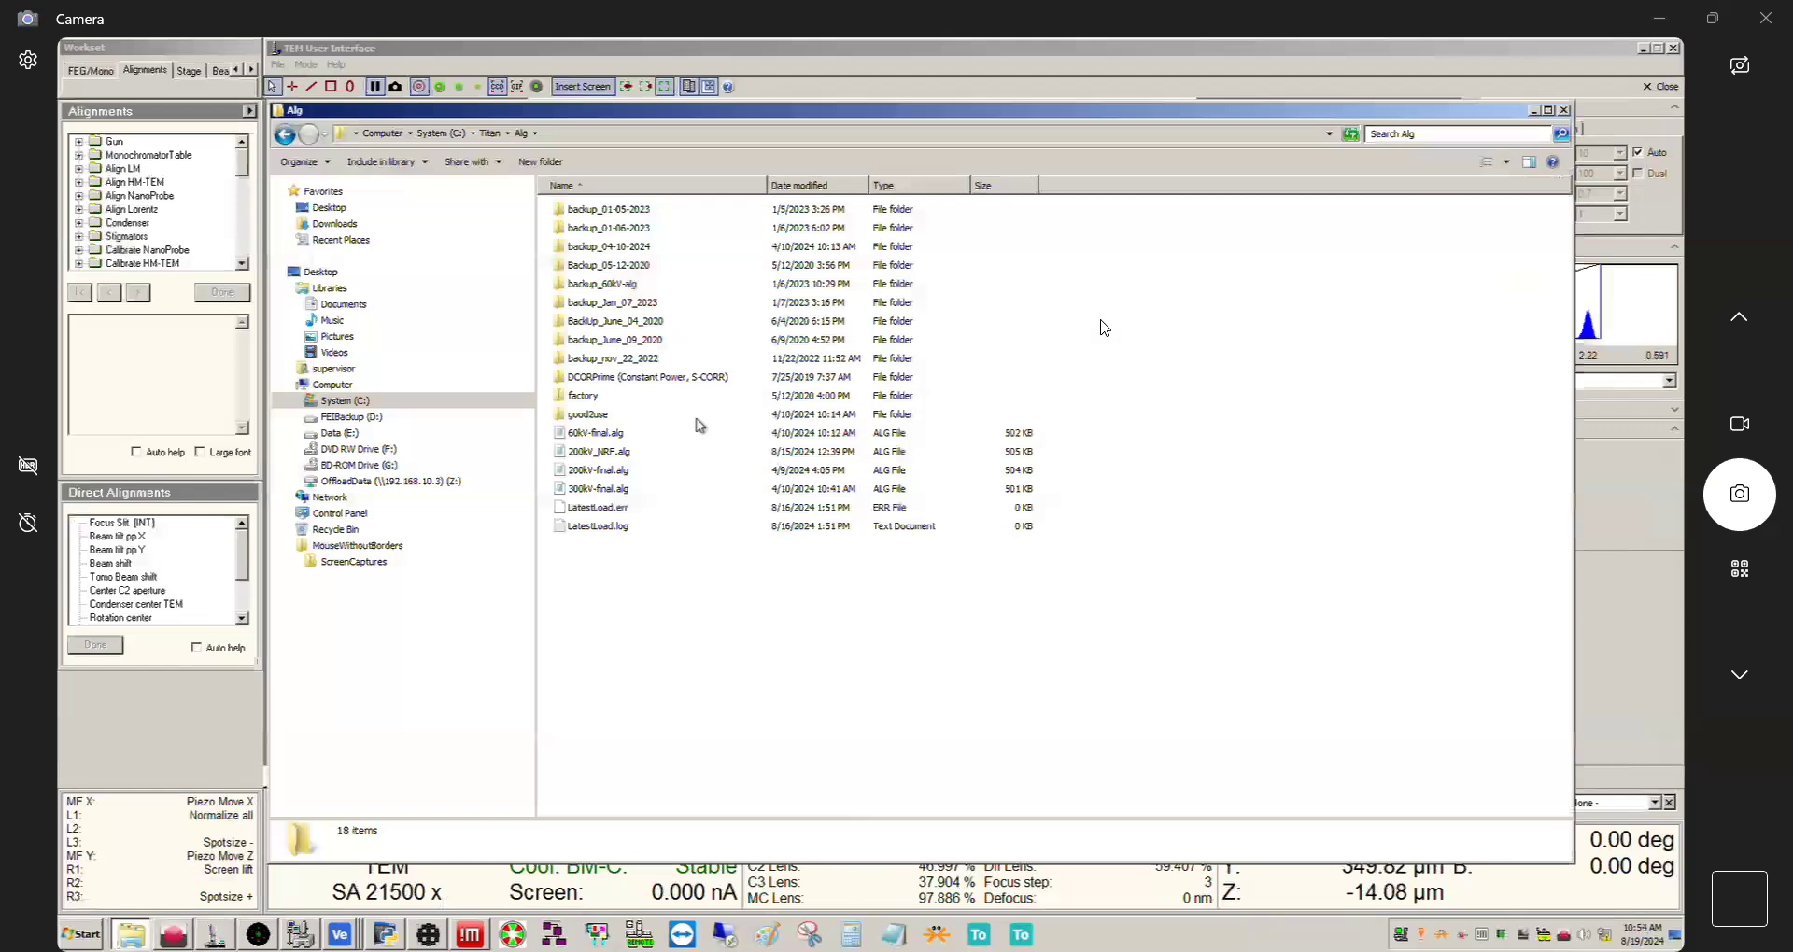
{"action": "left_click", "coordinate": [440, 132]}
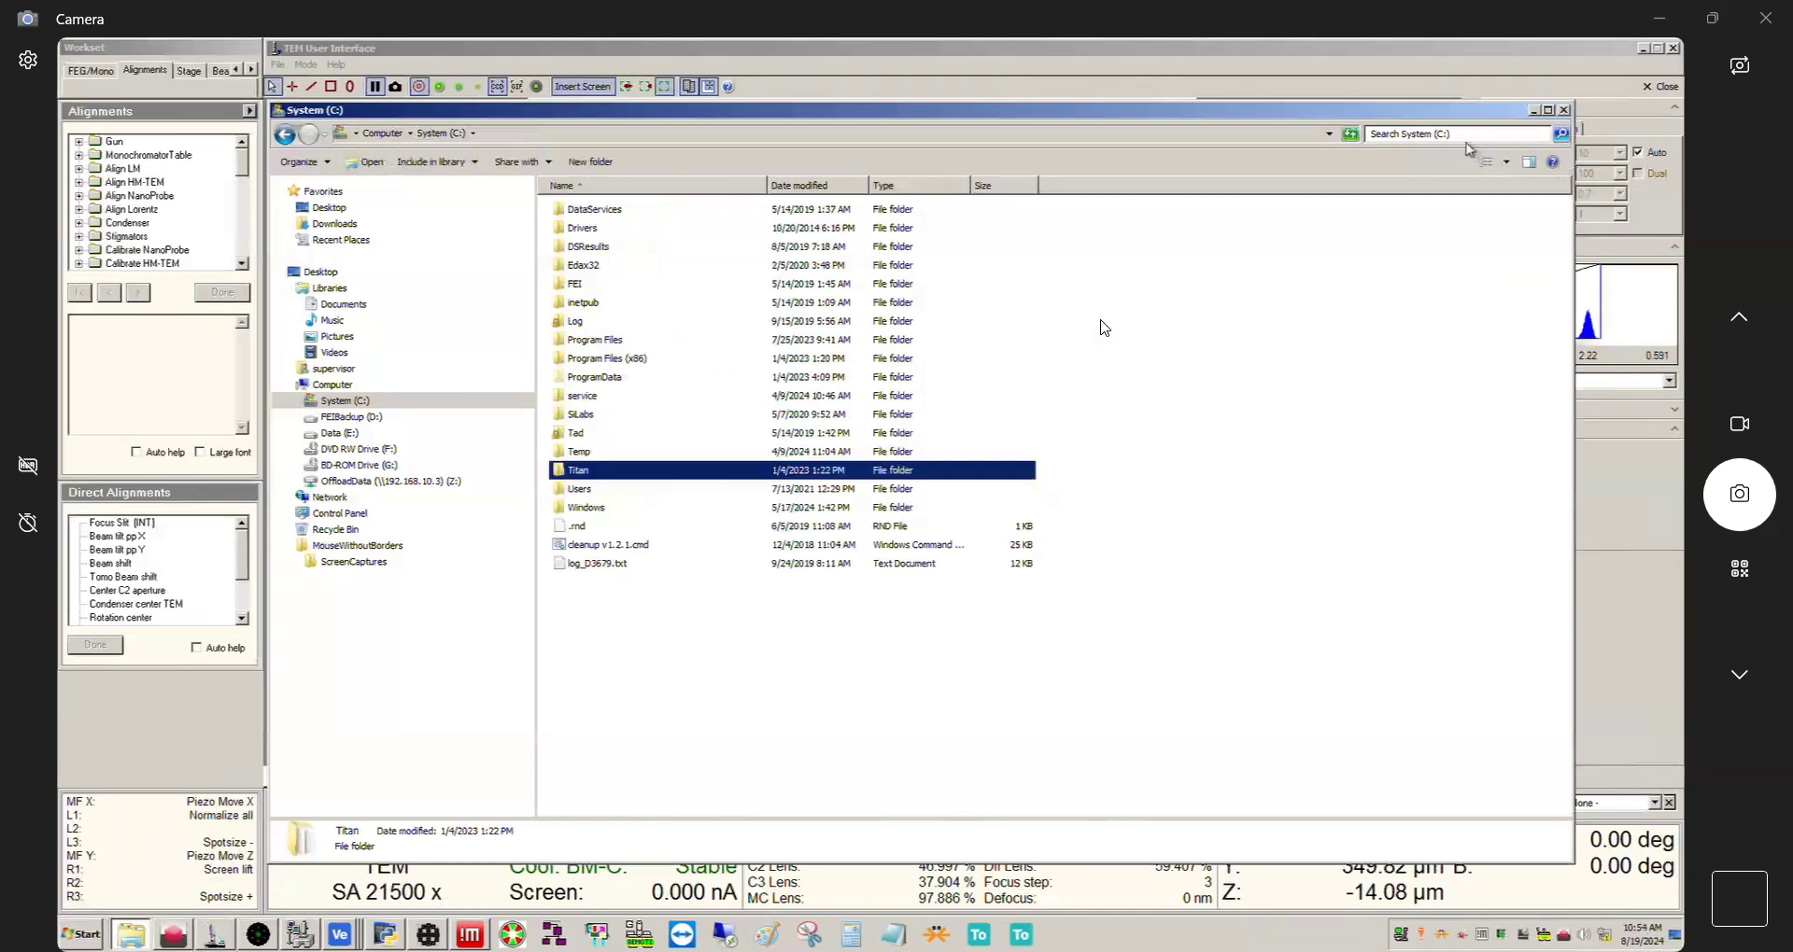
{"action": "left_click", "coordinate": [1415, 134]}
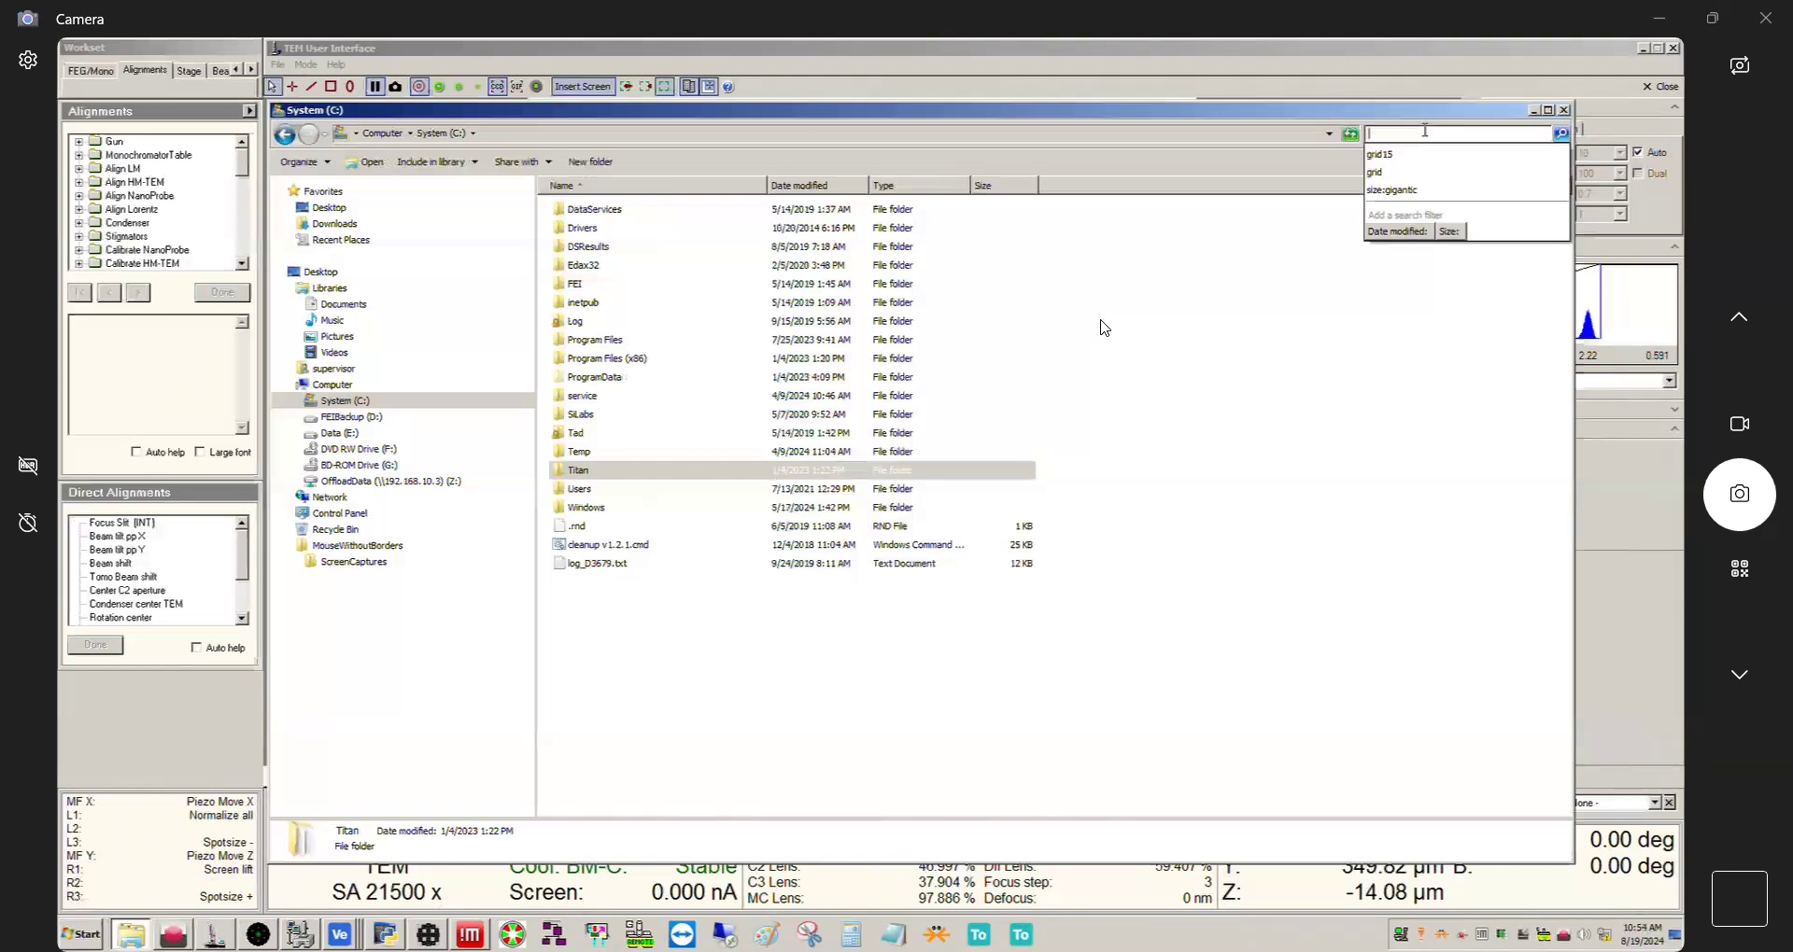
{"action": "type", "text": "Alg"}
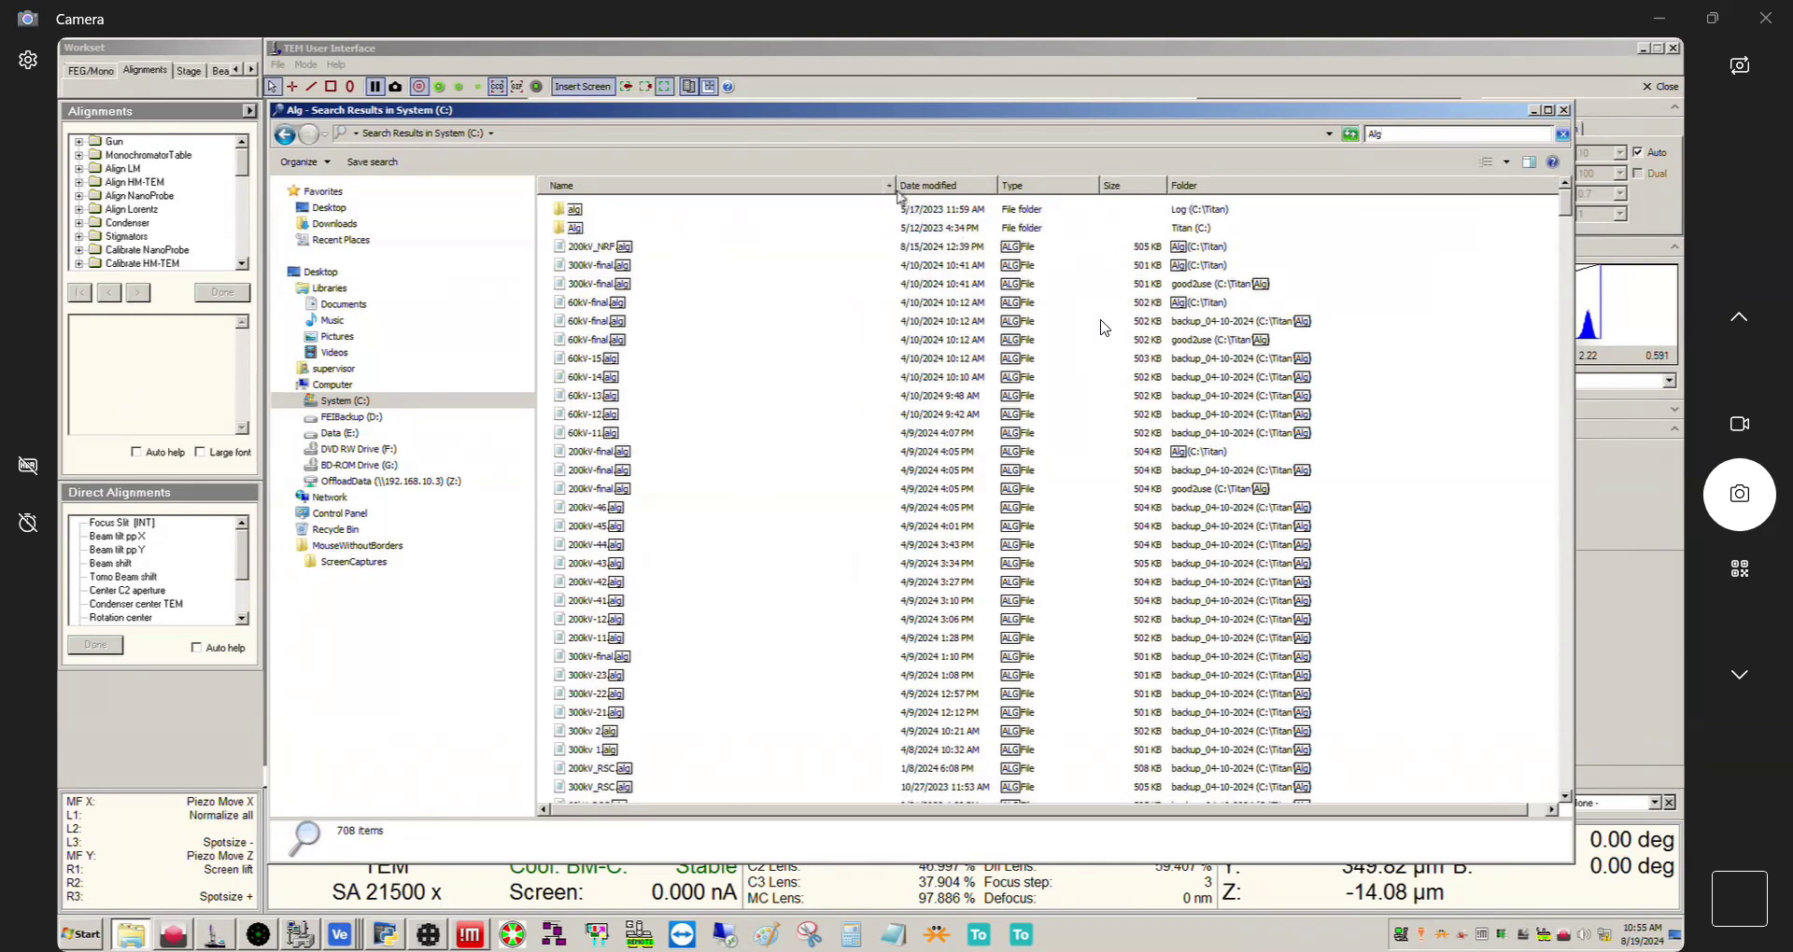
{"action": "left_click_drag", "start_coordinate": [896, 185], "coordinate": [842, 197]}
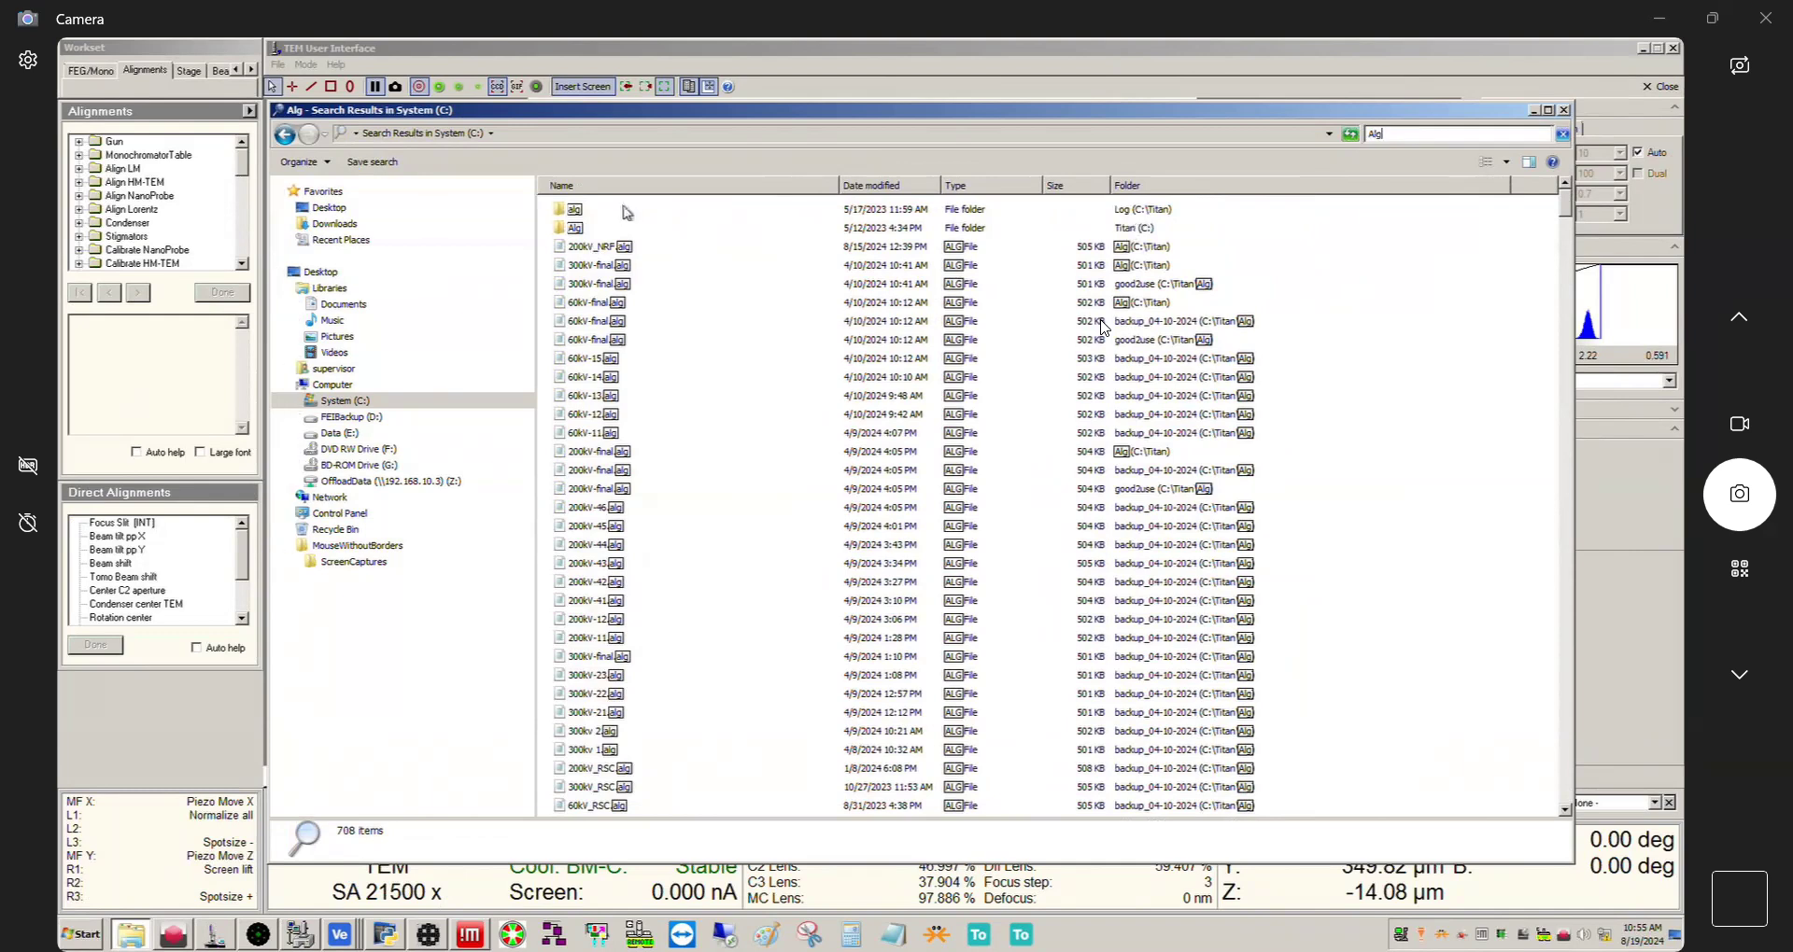
- Look inside the Alg result folders, including Titan's Alg, returning to the search results
{"action": "double_click", "coordinate": [573, 228]}
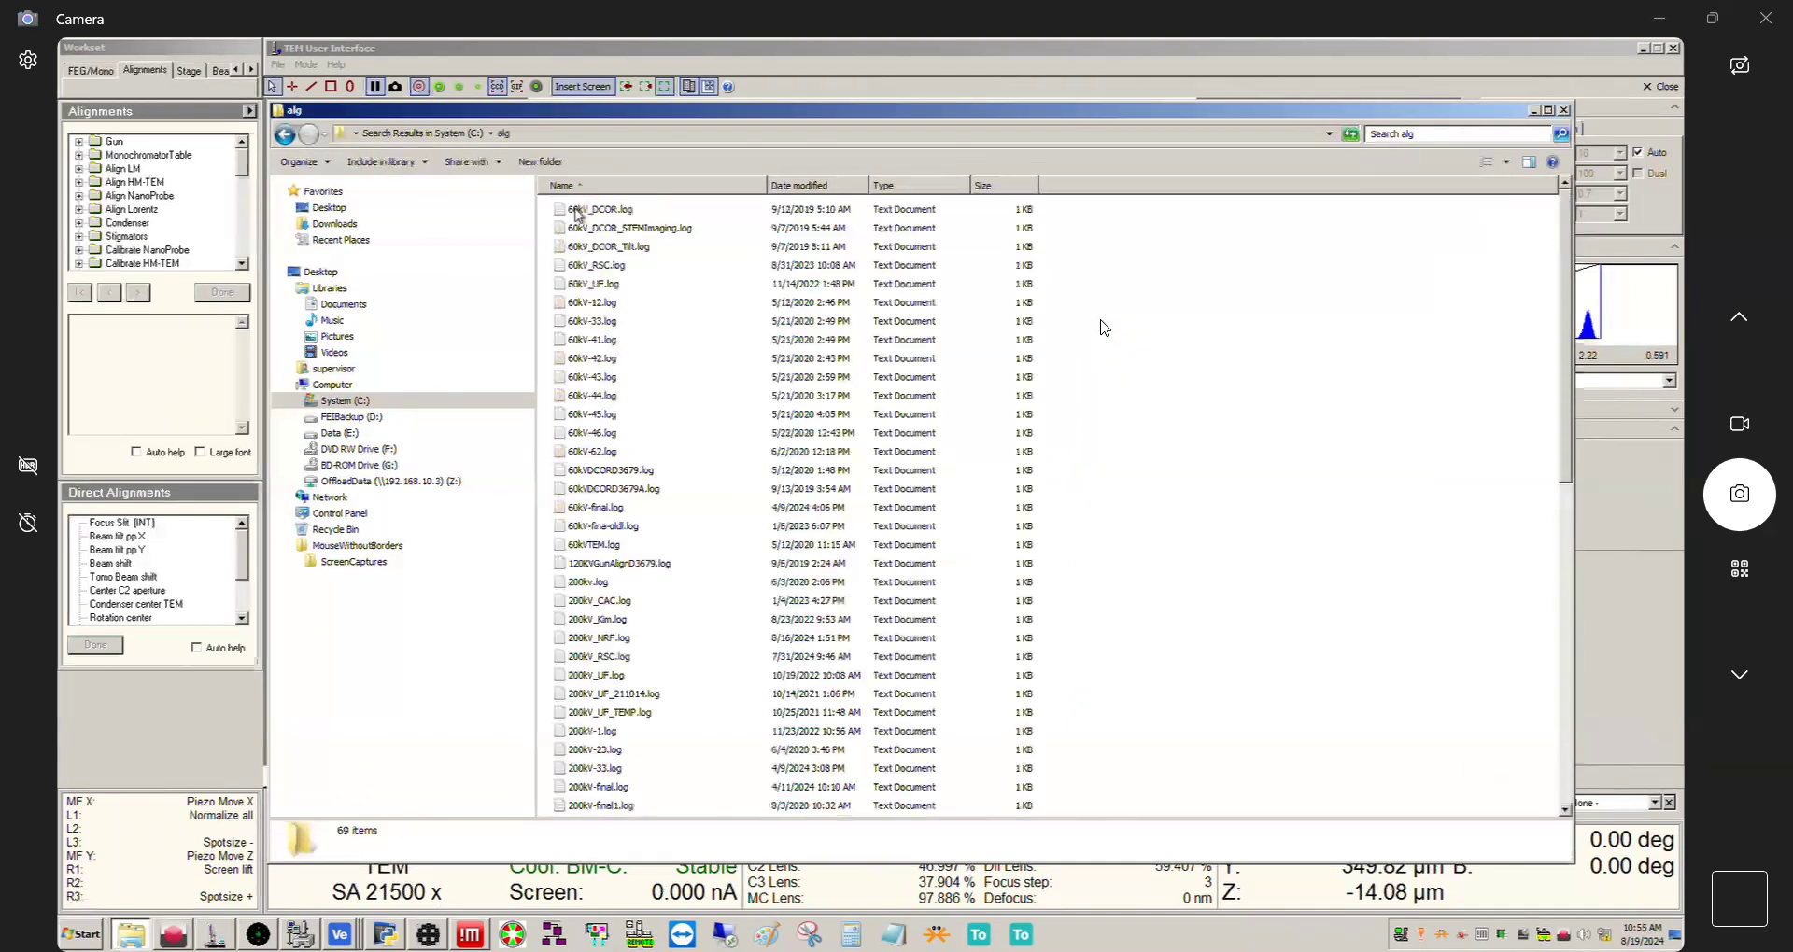
{"action": "scroll", "coordinate": [619, 513], "scroll_direction": "down", "scroll_amount": 10}
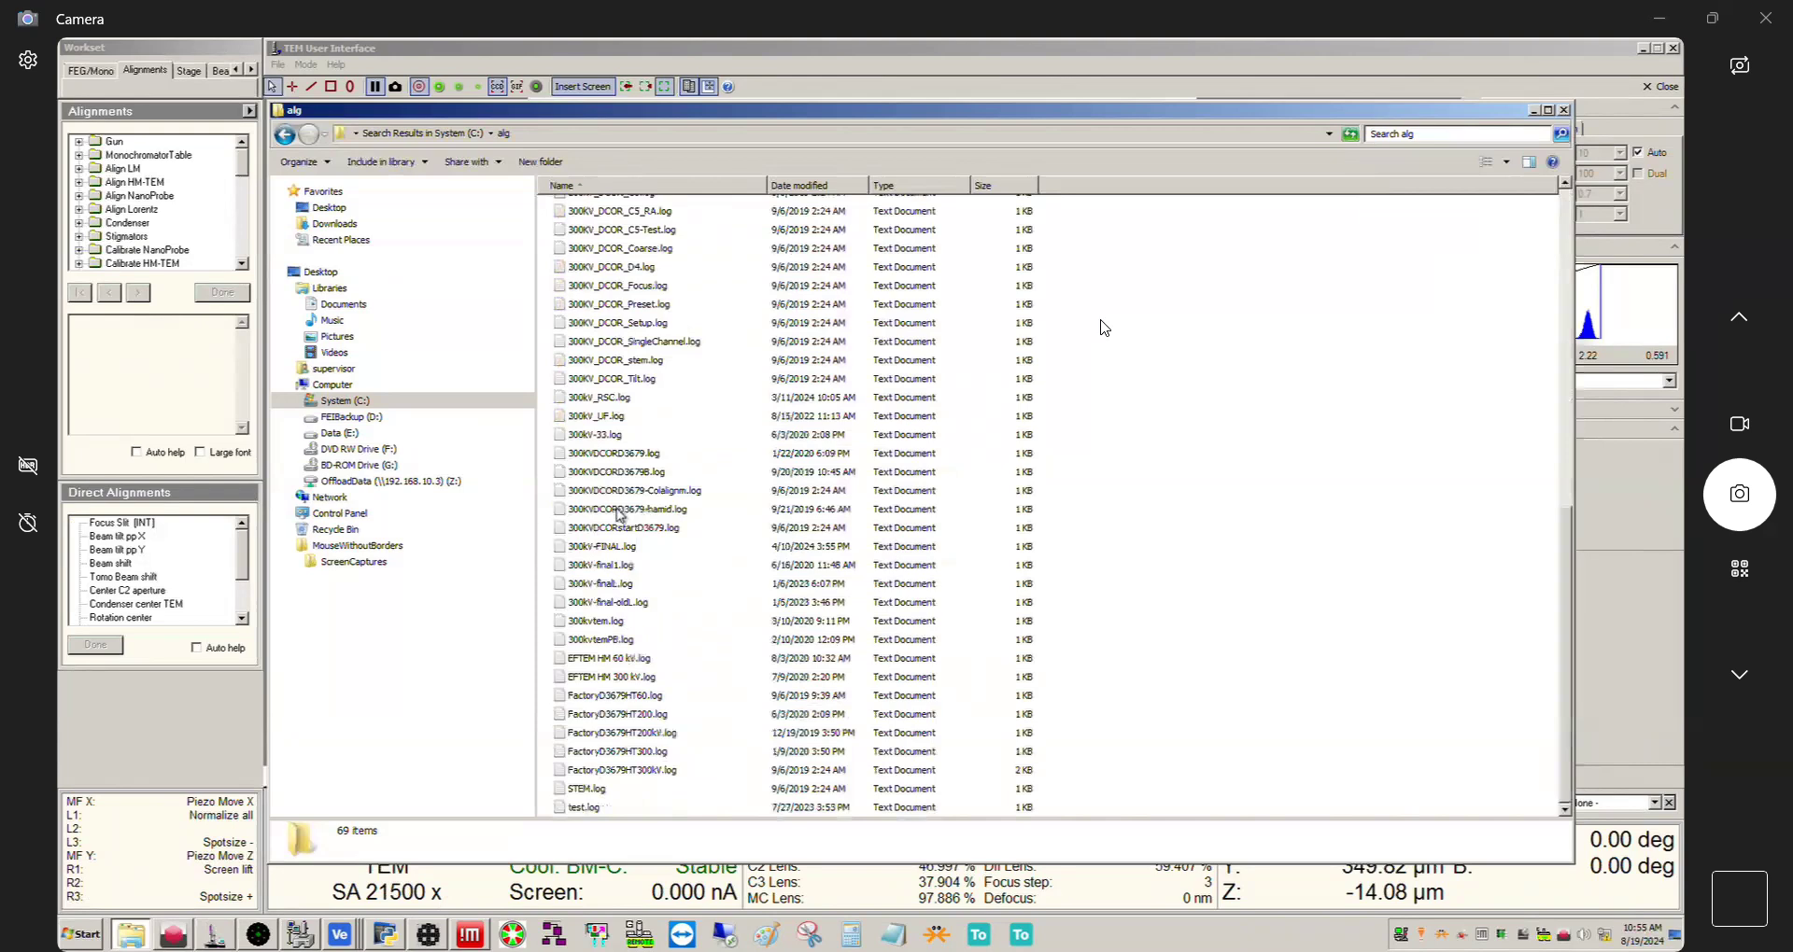
{"action": "scroll", "coordinate": [618, 514], "scroll_direction": "up", "scroll_amount": 10}
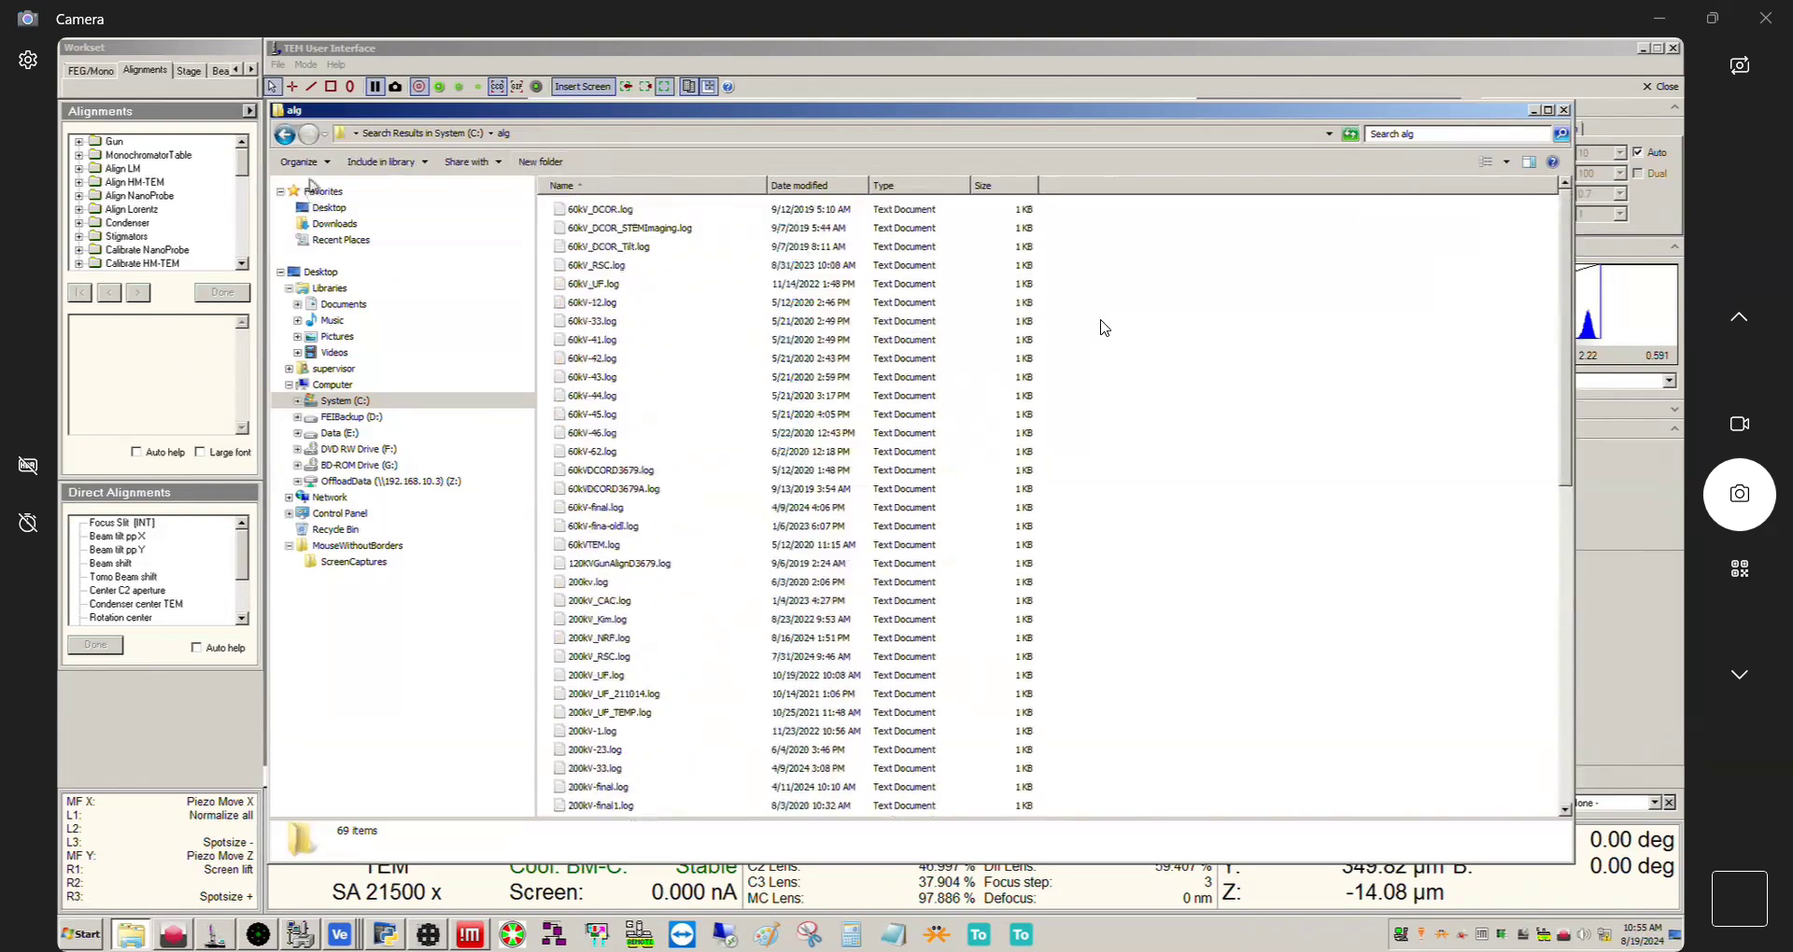
{"action": "left_click", "coordinate": [282, 134]}
{"action": "double_click", "coordinate": [576, 229]}
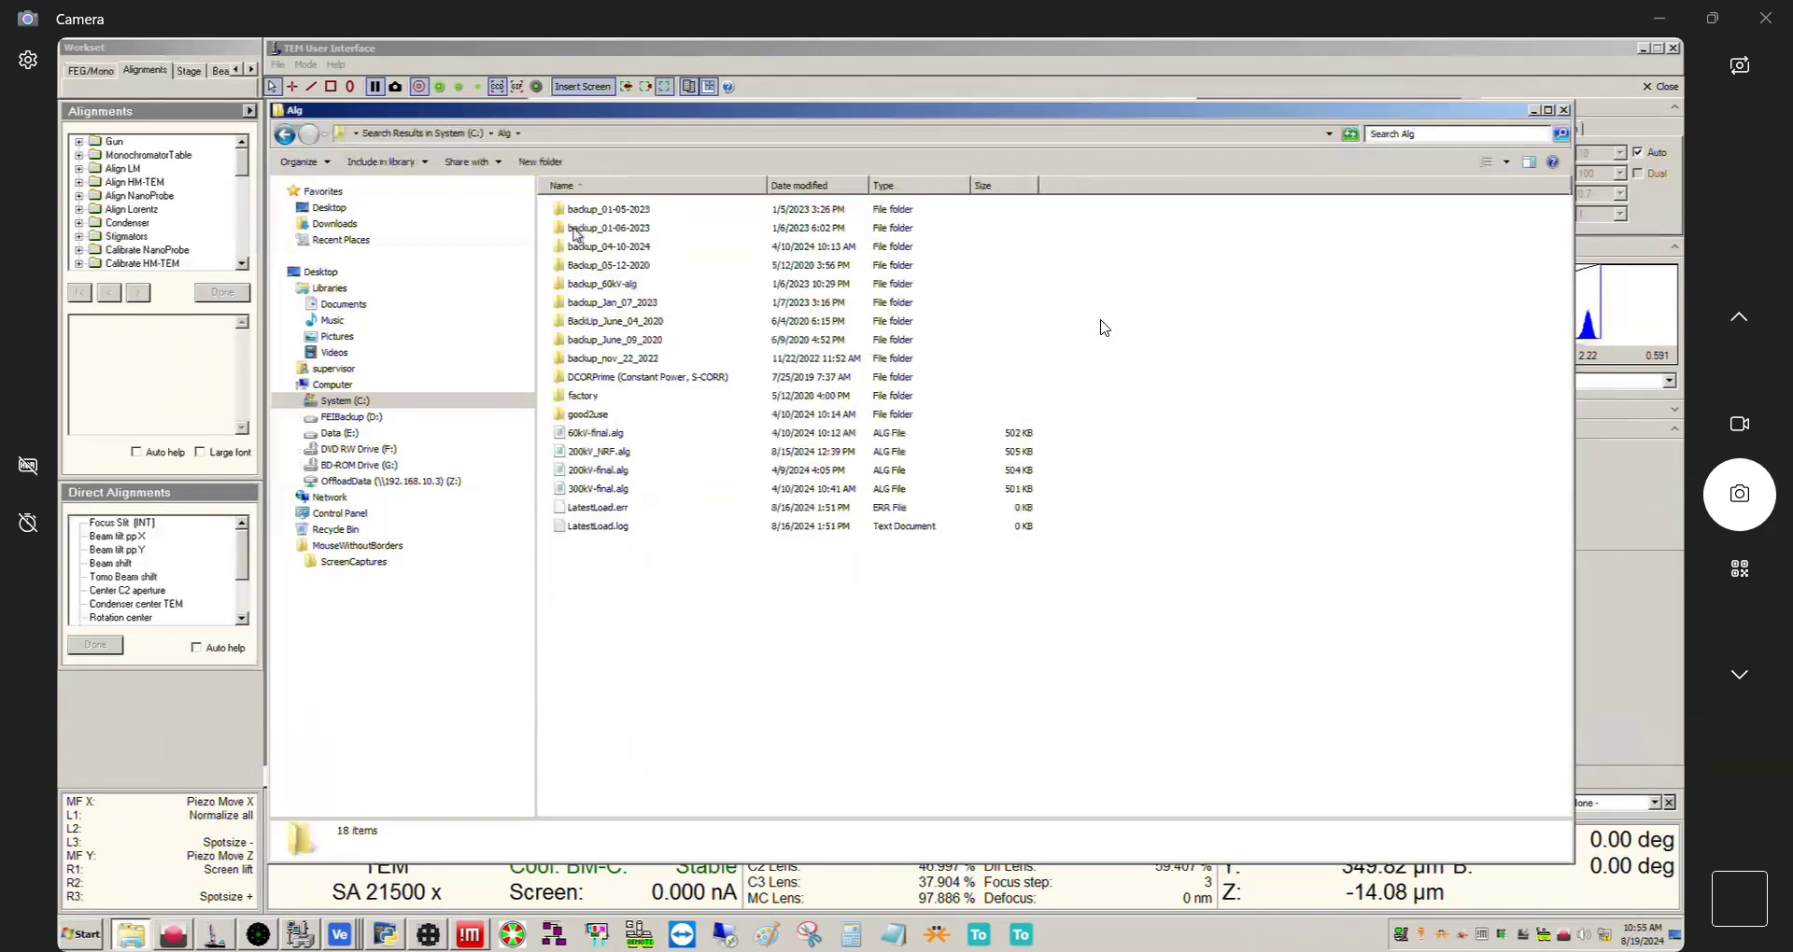
{"action": "left_click", "coordinate": [283, 135]}
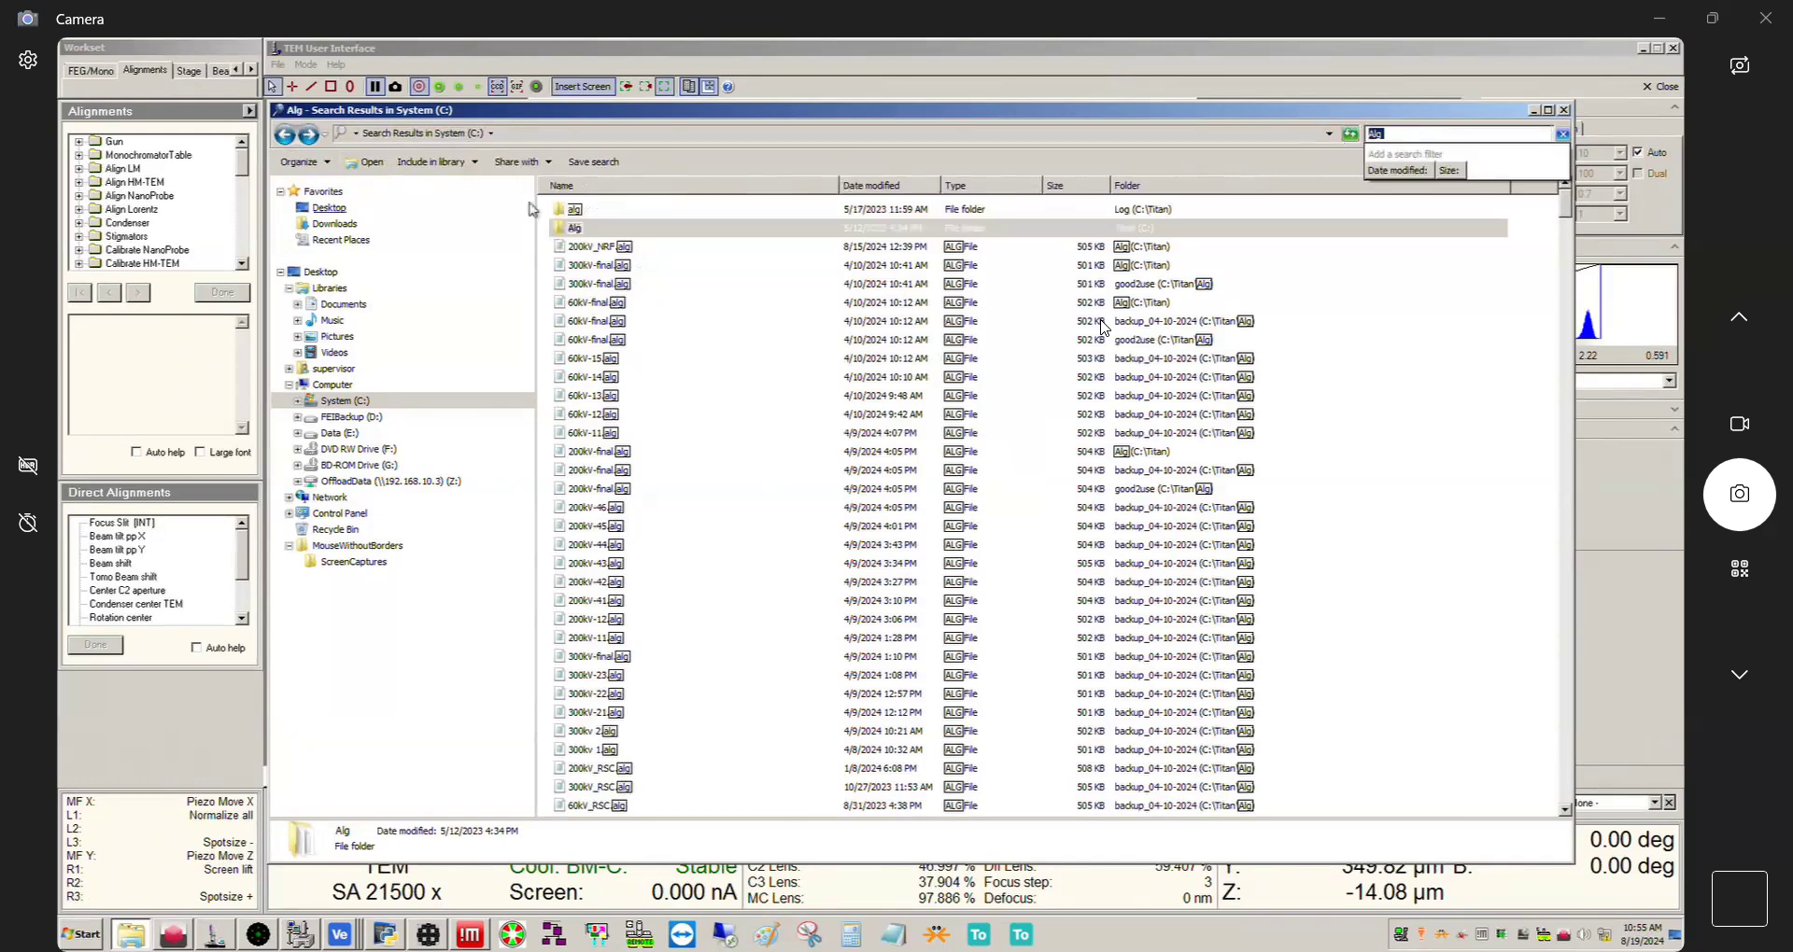
- Copy 200kV_NRF.alg from C:\Titan\Alg
{"action": "left_click", "coordinate": [282, 135]}
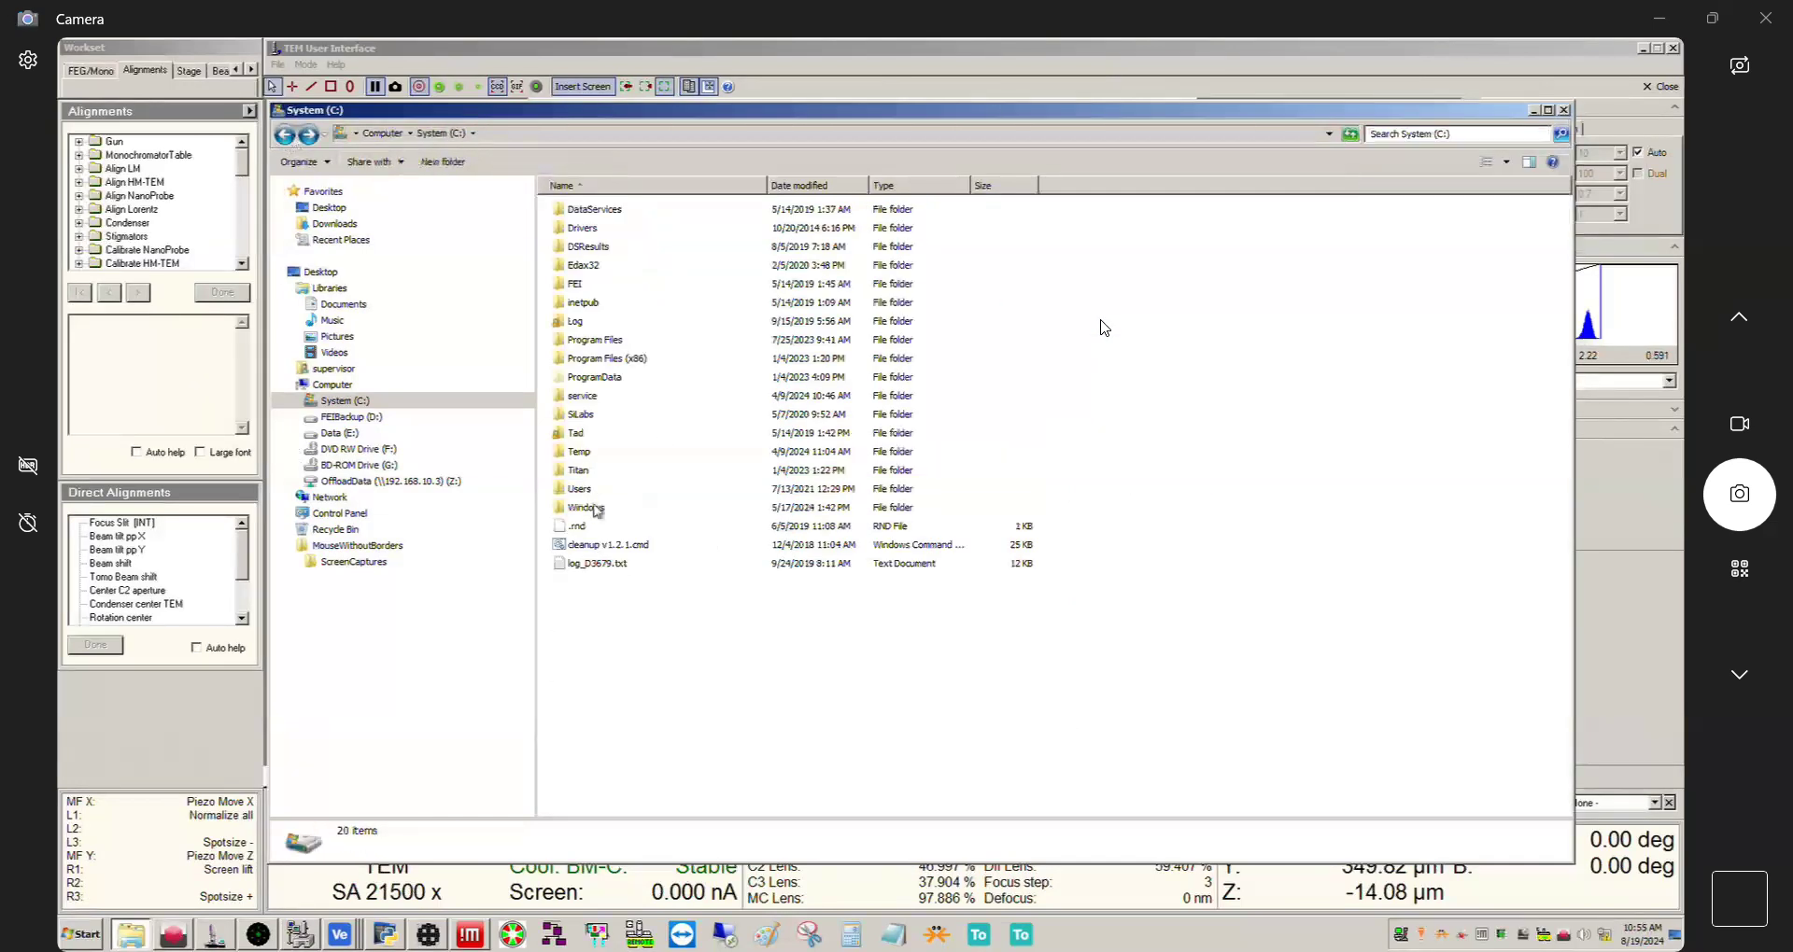
{"action": "double_click", "coordinate": [579, 470]}
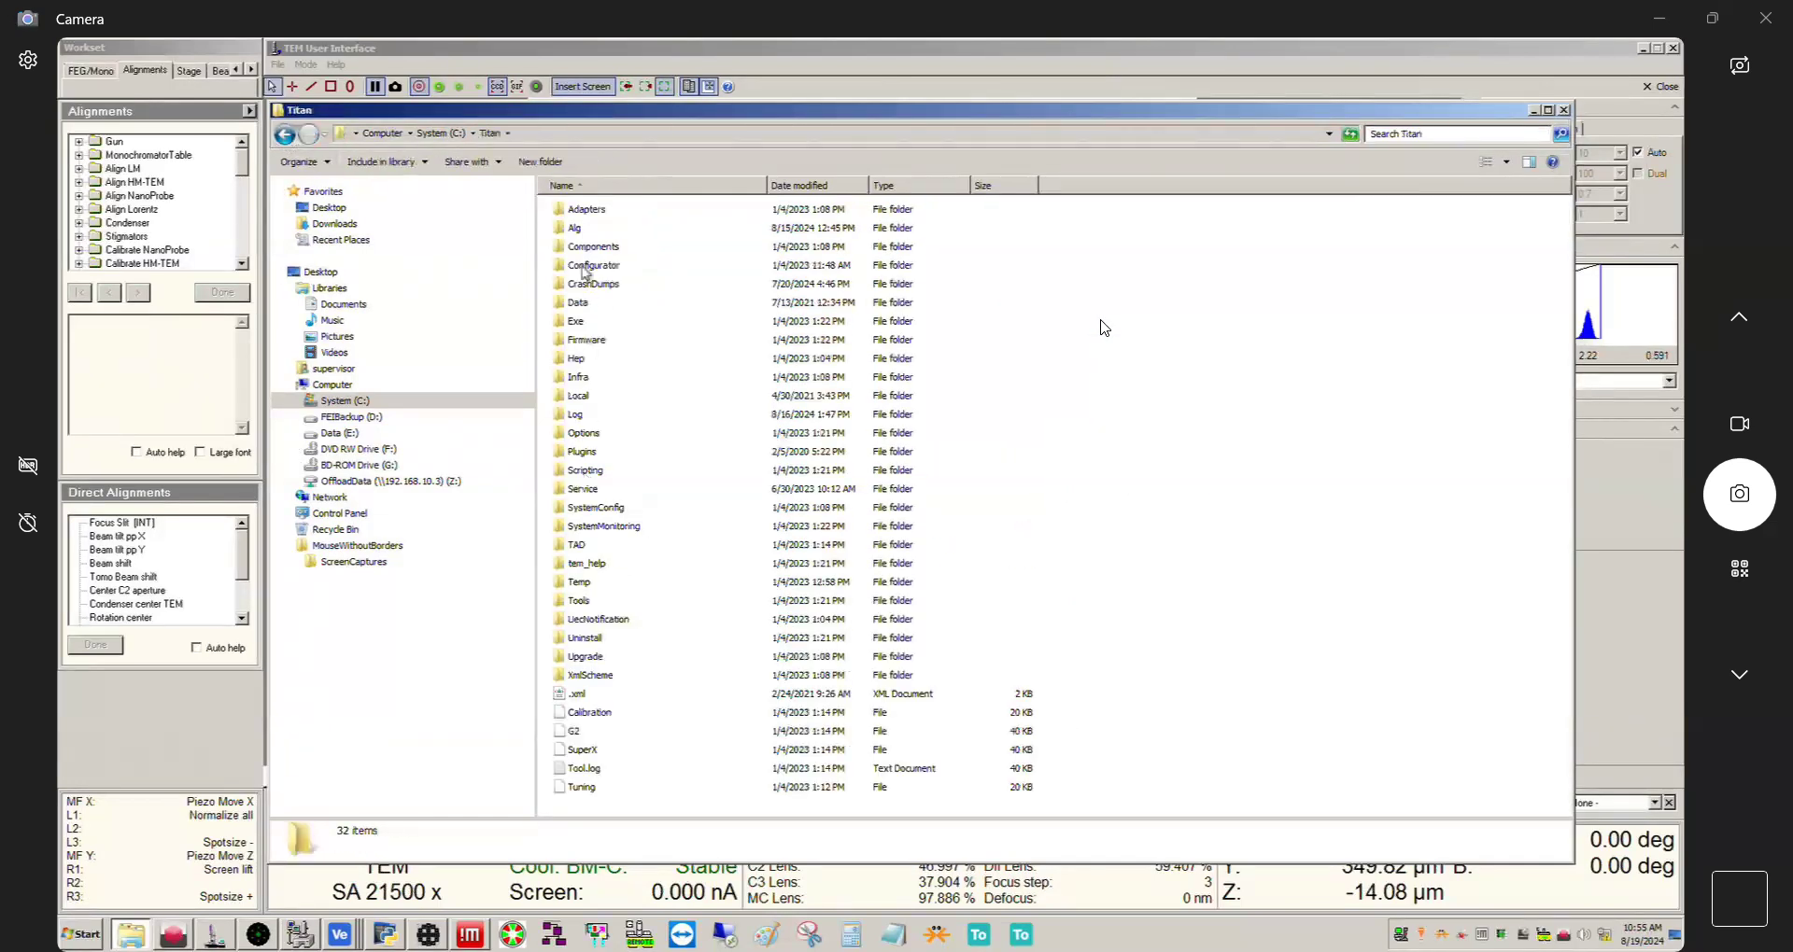
{"action": "double_click", "coordinate": [571, 227]}
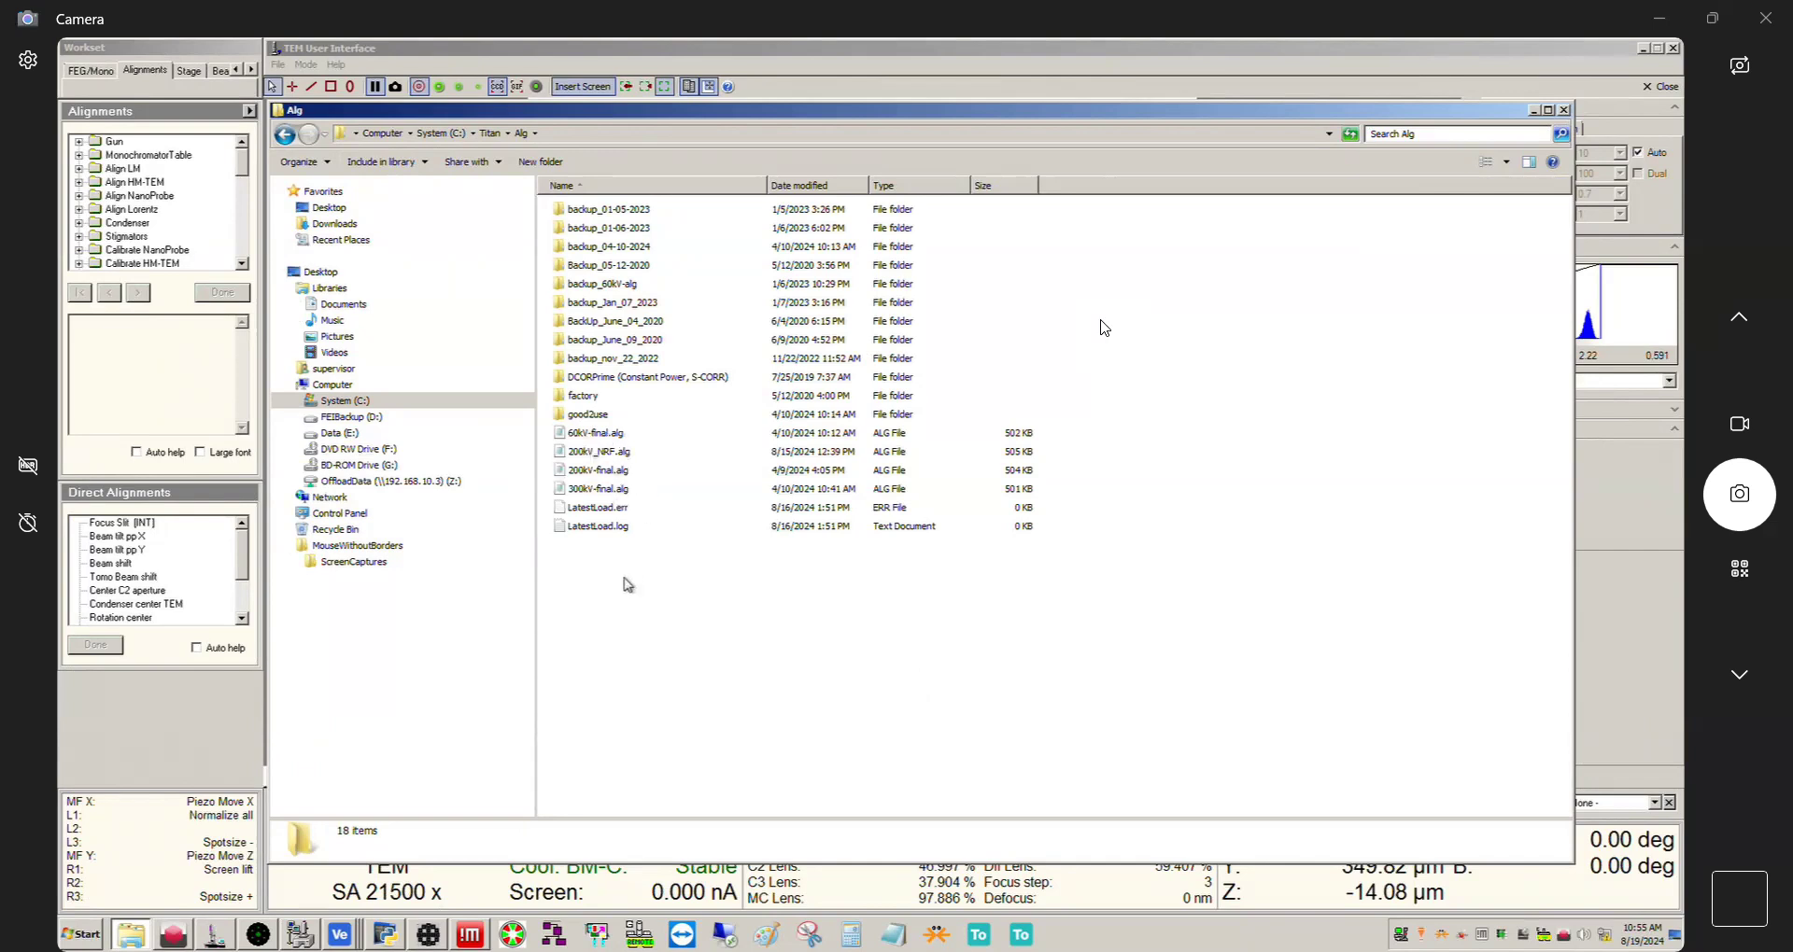
{"action": "right_click", "coordinate": [601, 457]}
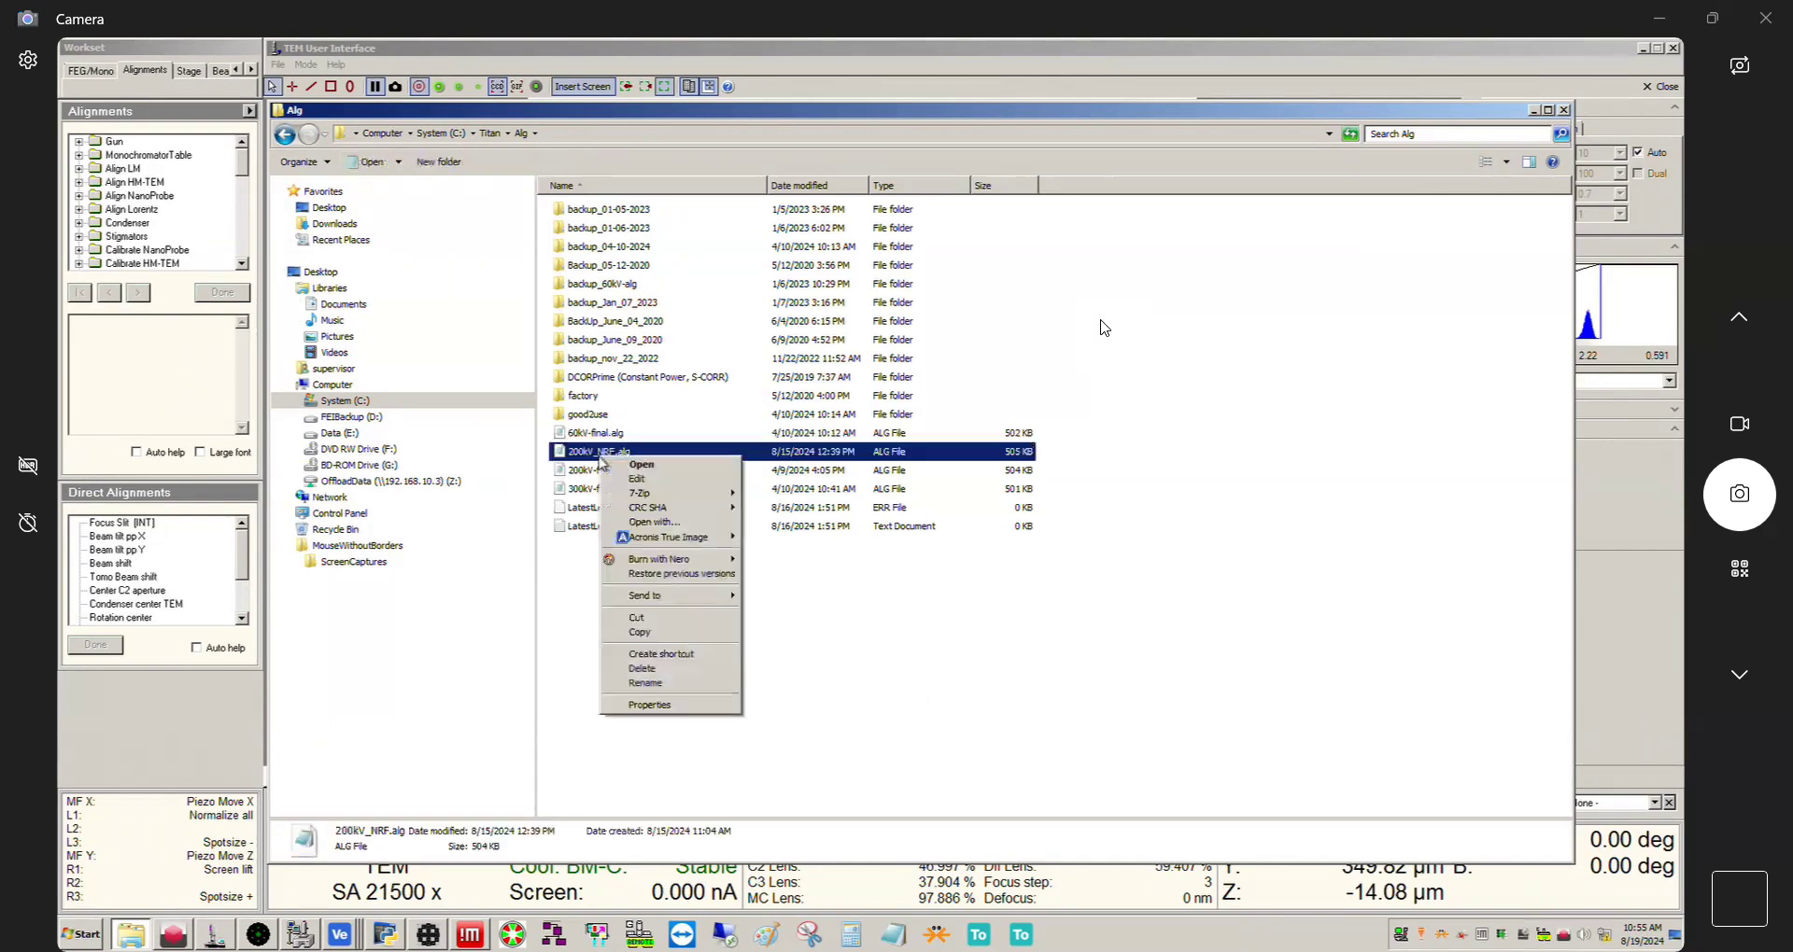
{"action": "left_click", "coordinate": [665, 635]}
{"action": "left_click", "coordinate": [687, 665]}
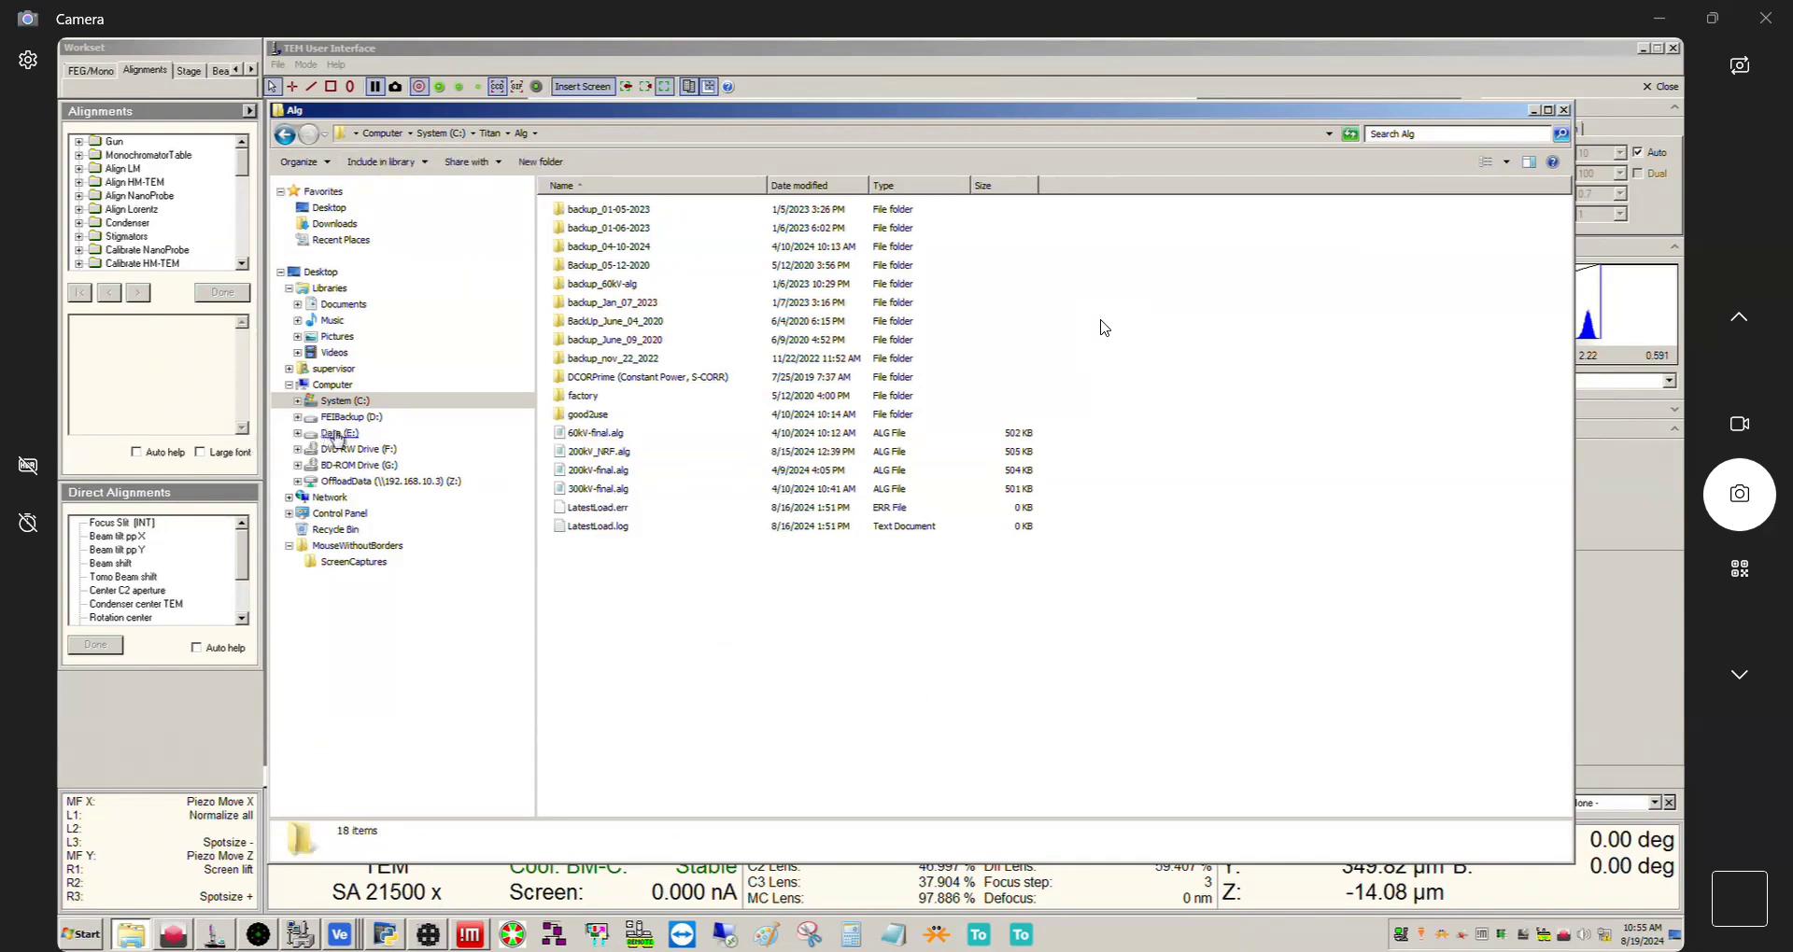
- Open D:\ALG_BackUP\00 - ALIGNMENT_FILES on the FEIBackup drive
{"action": "left_click", "coordinate": [357, 418]}
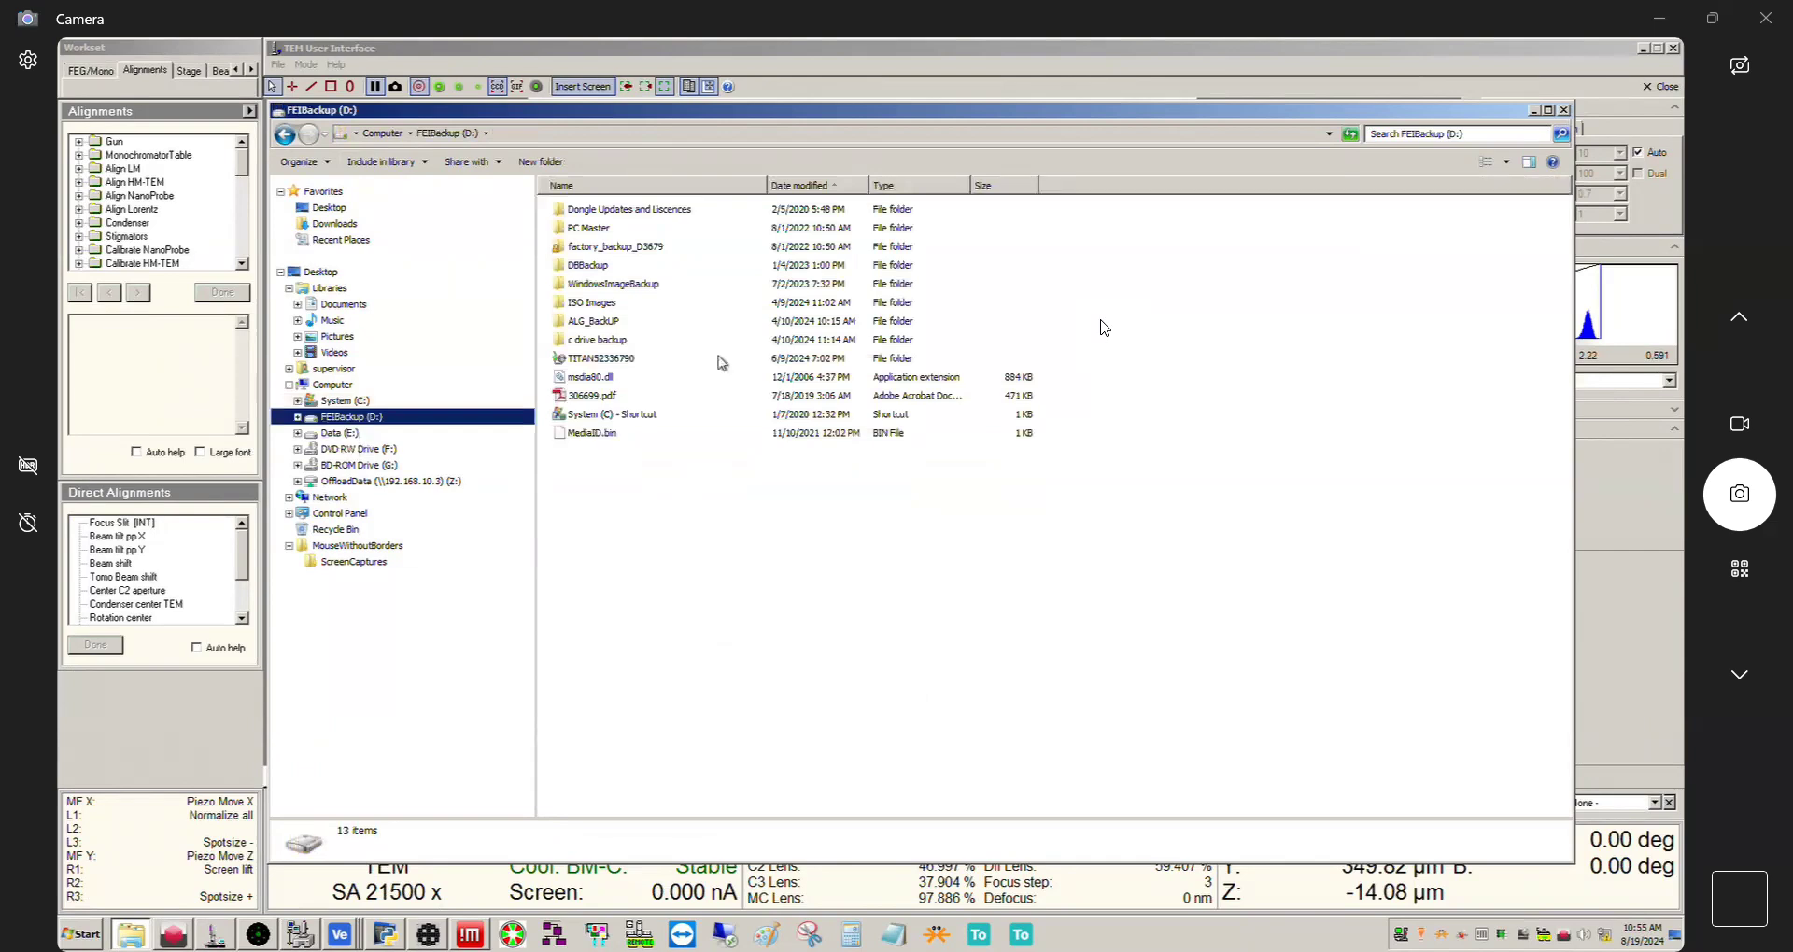
{"action": "left_click", "coordinate": [589, 323]}
{"action": "double_click", "coordinate": [590, 322]}
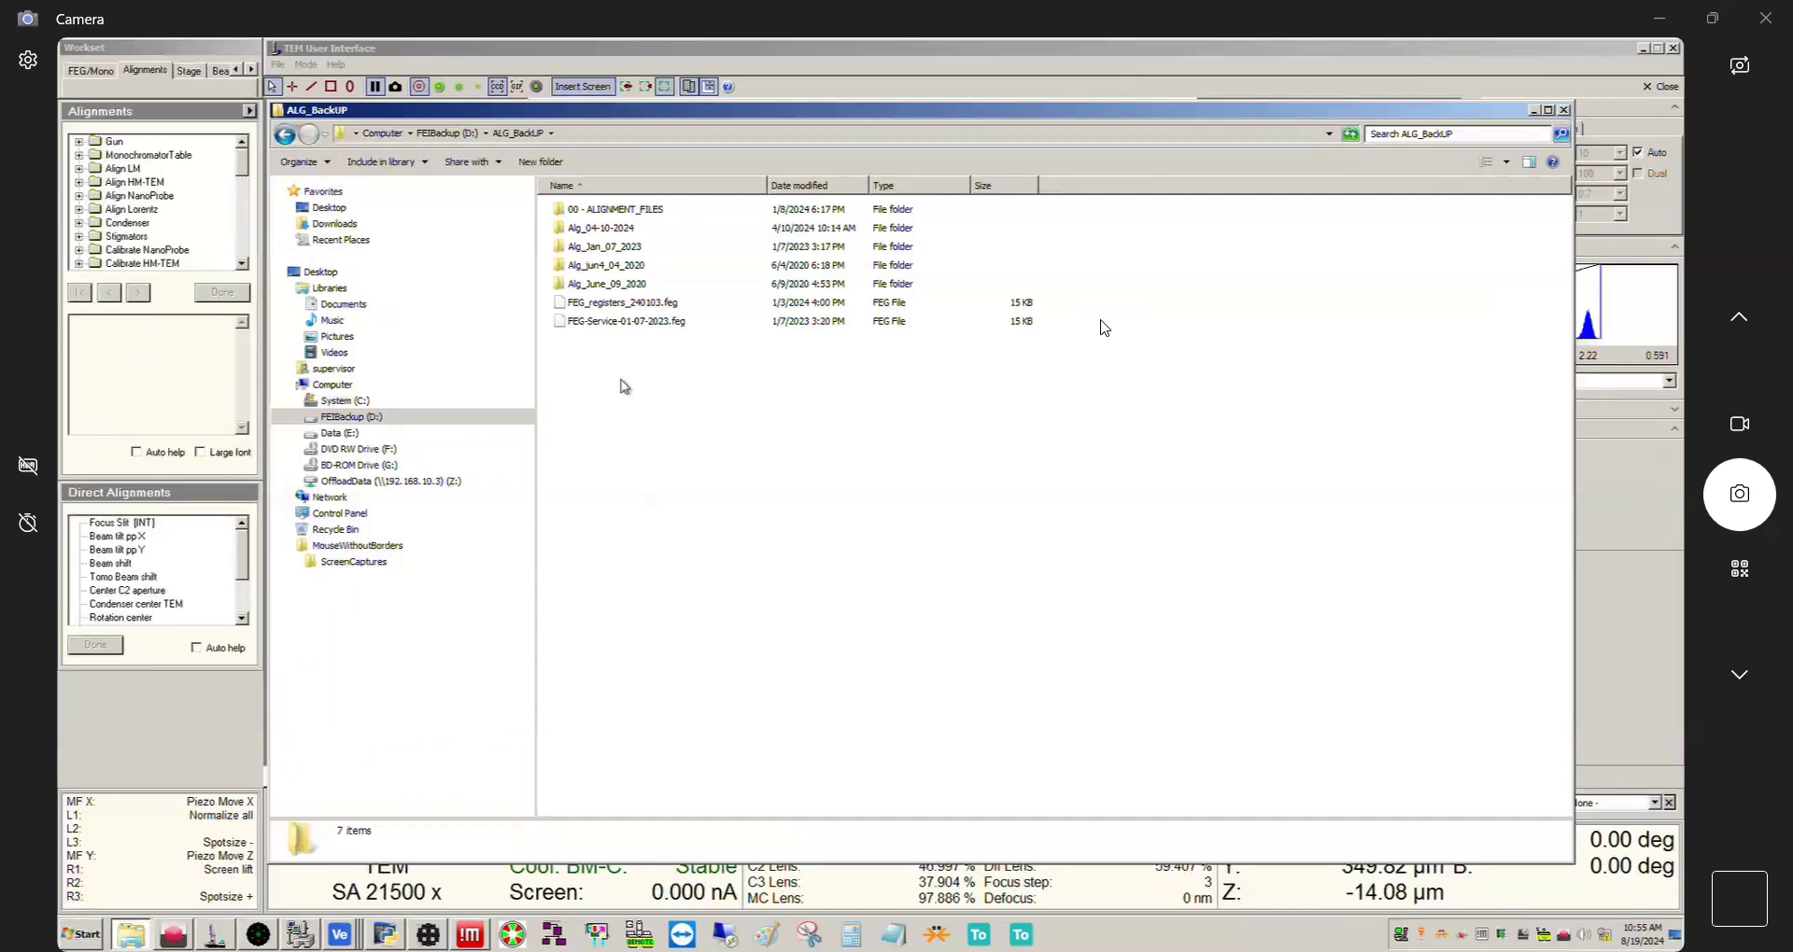
{"action": "double_click", "coordinate": [636, 210]}
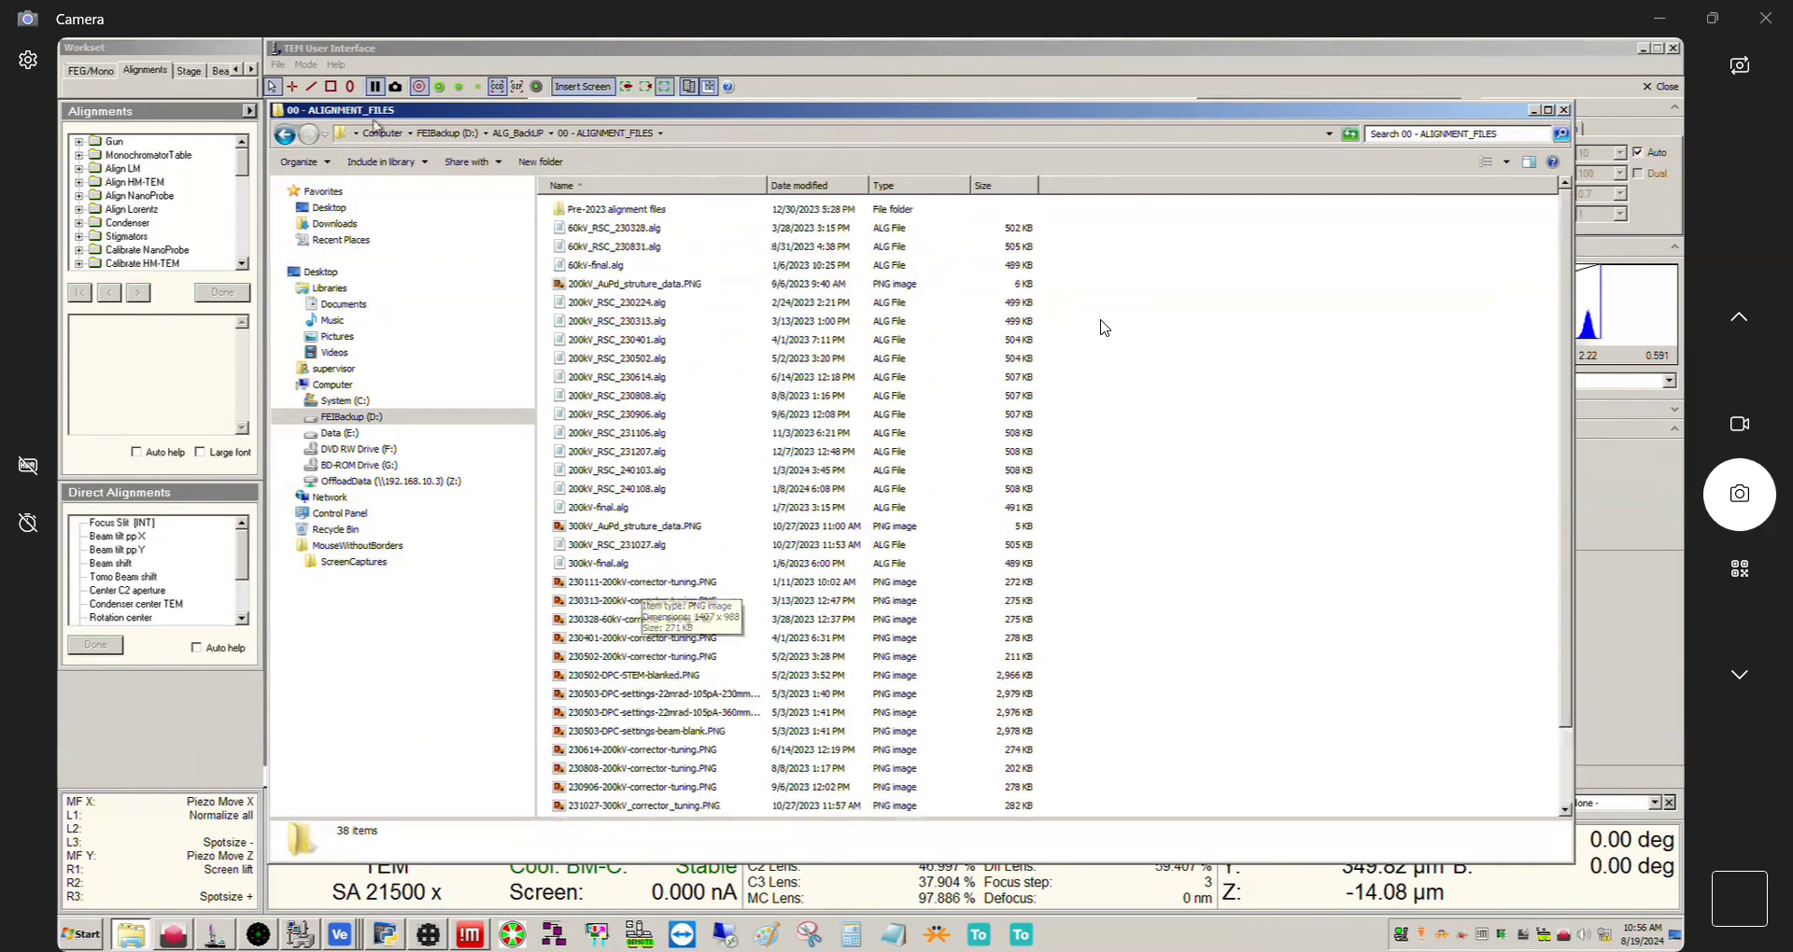
{"action": "left_click", "coordinate": [284, 135]}
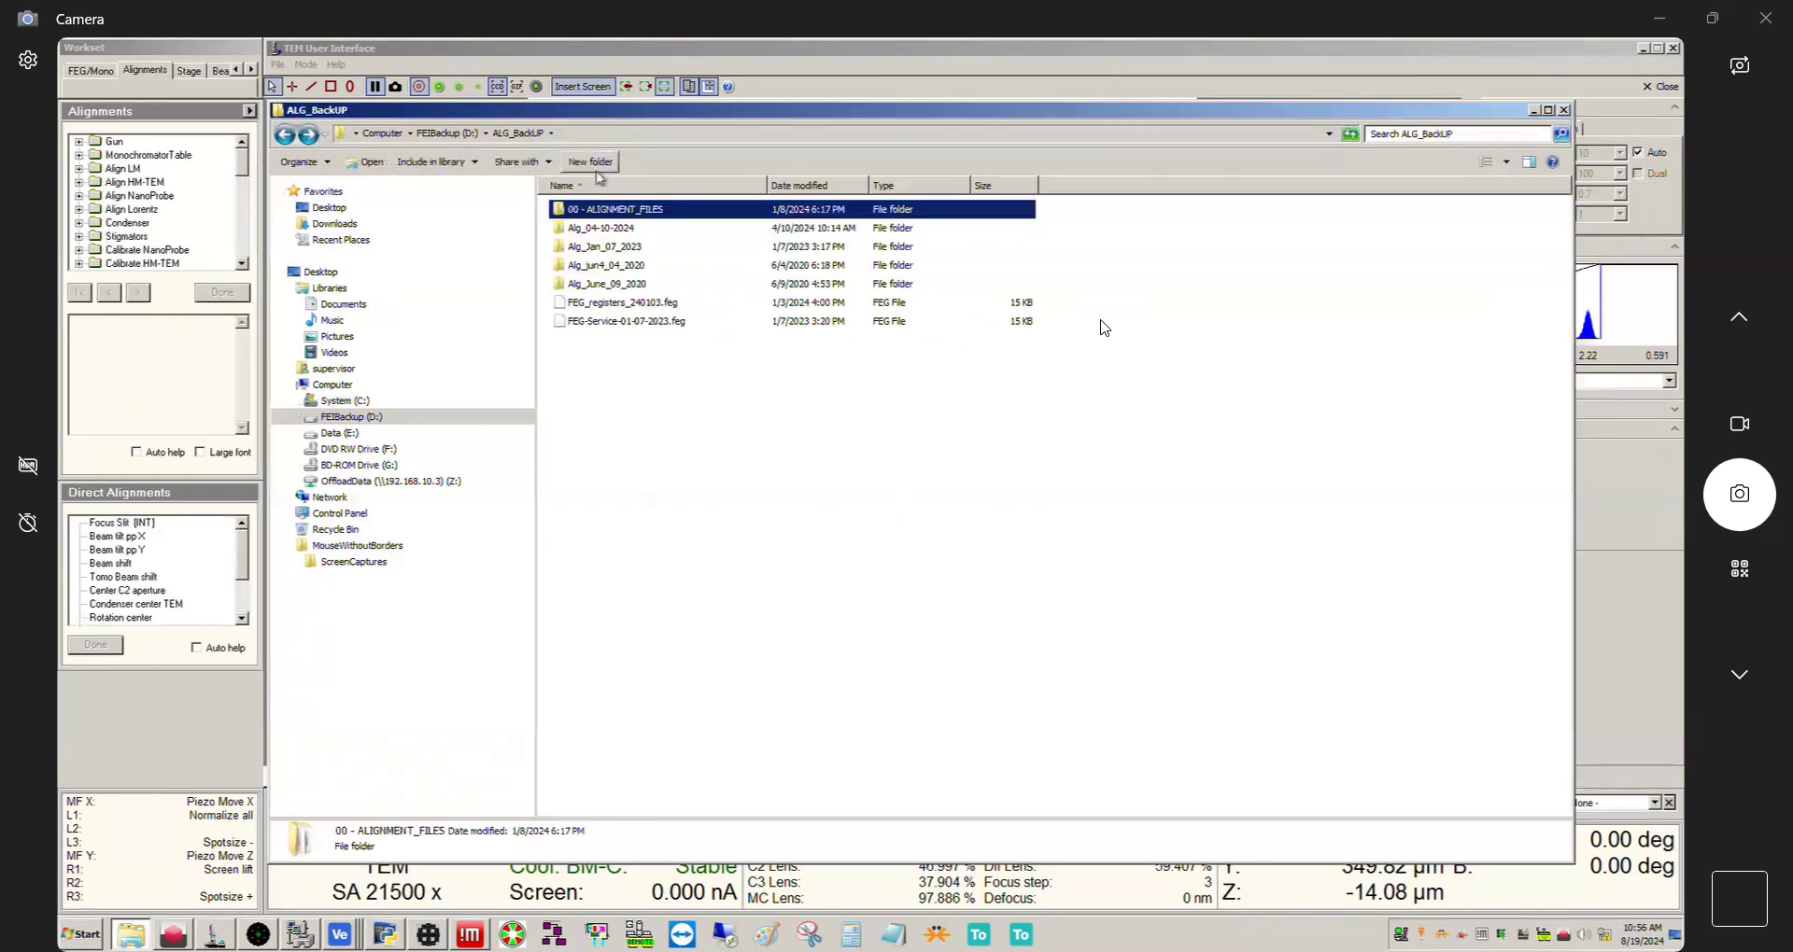
{"action": "double_click", "coordinate": [613, 215]}
{"action": "scroll", "coordinate": [1119, 603], "scroll_direction": "down", "scroll_amount": 2}
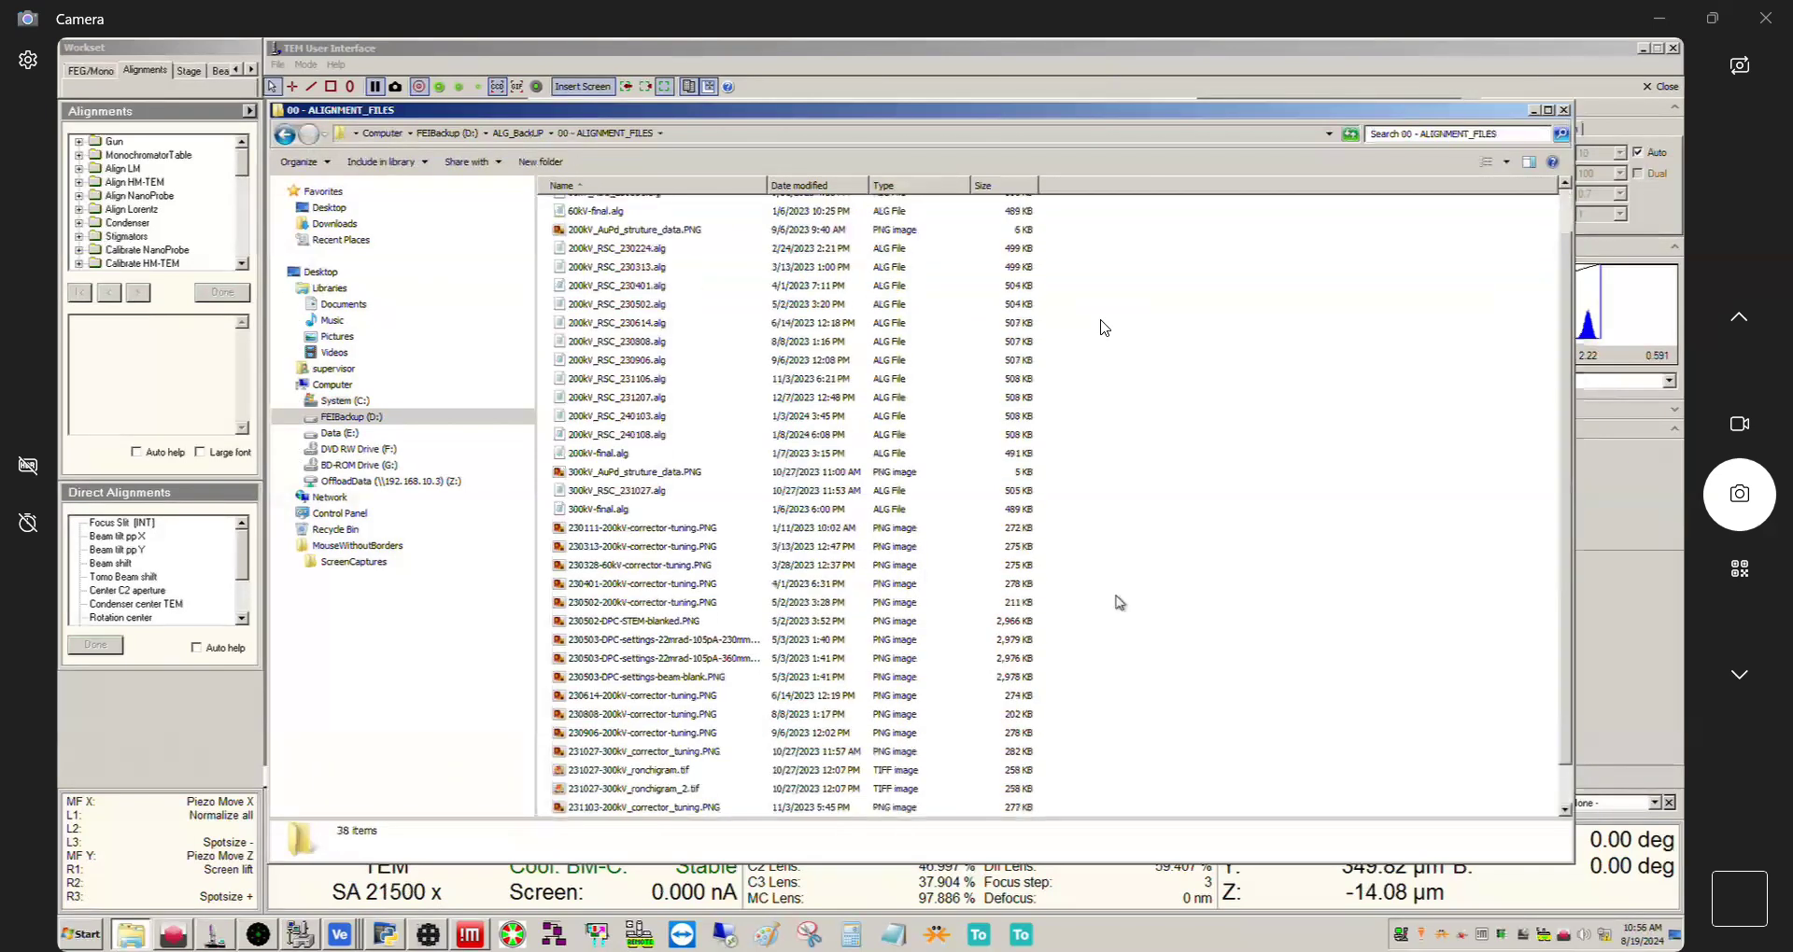
{"action": "scroll", "coordinate": [1119, 602], "scroll_direction": "down", "scroll_amount": 1}
- Paste the file there and rename it 200kV_NRF_240815.alg
{"action": "key", "text": "ctrl+v"}
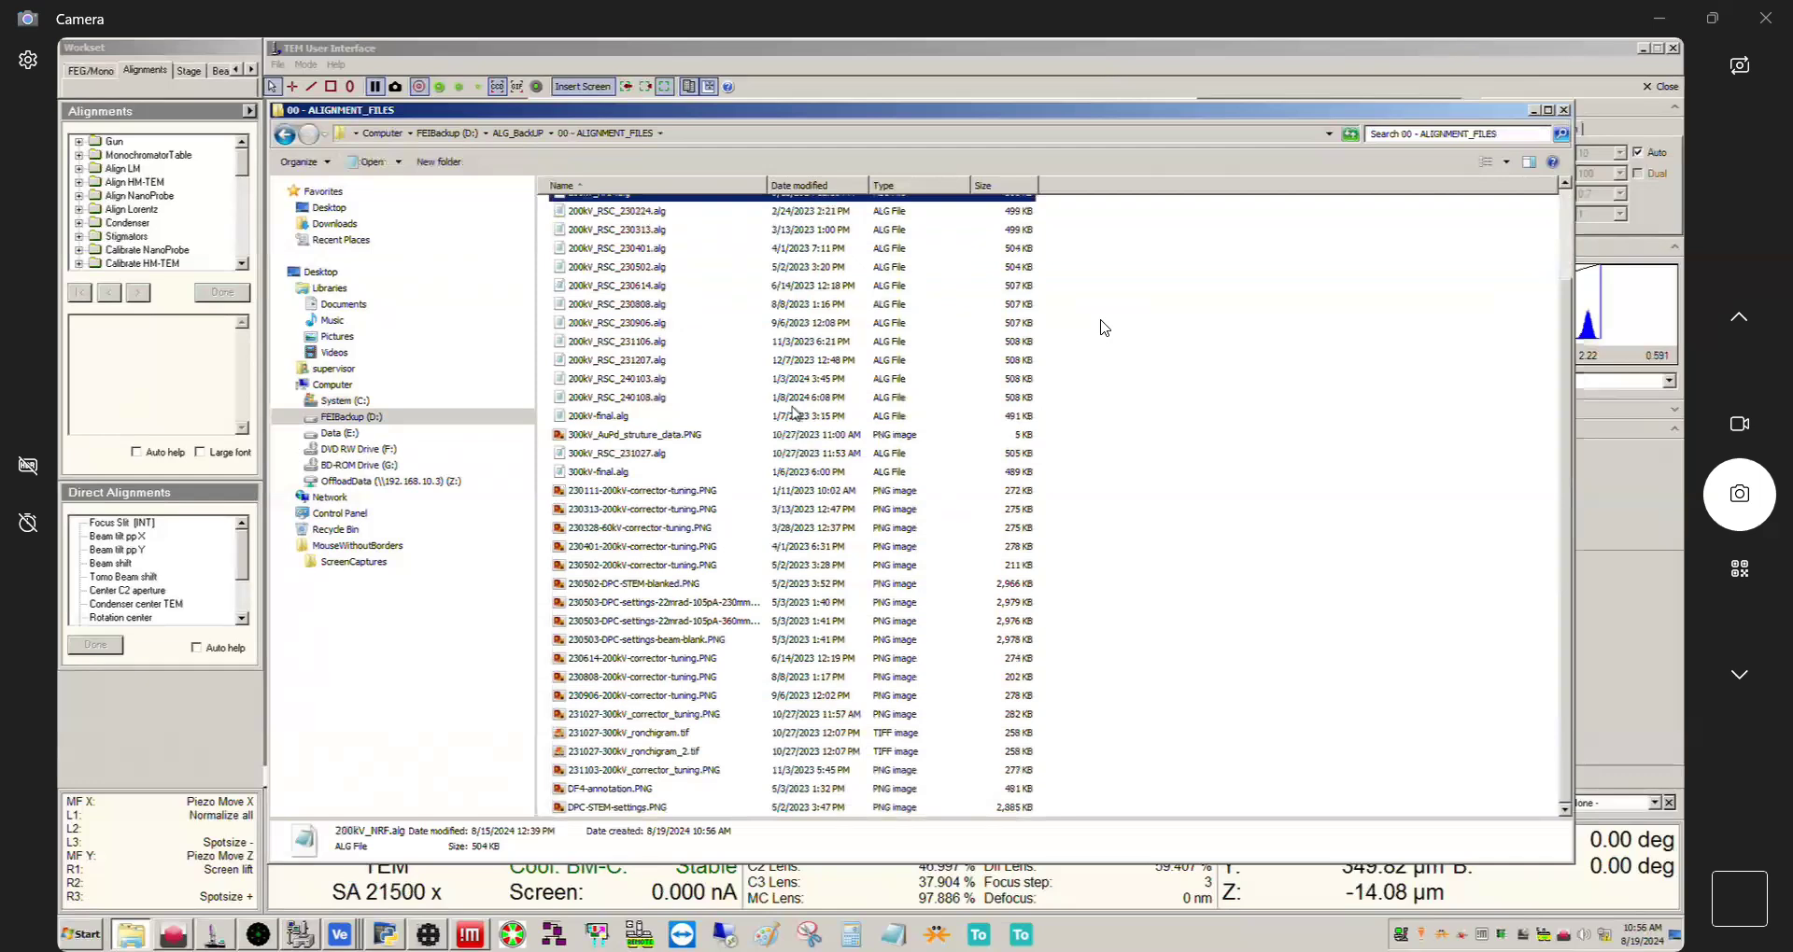
{"action": "key", "text": "F2"}
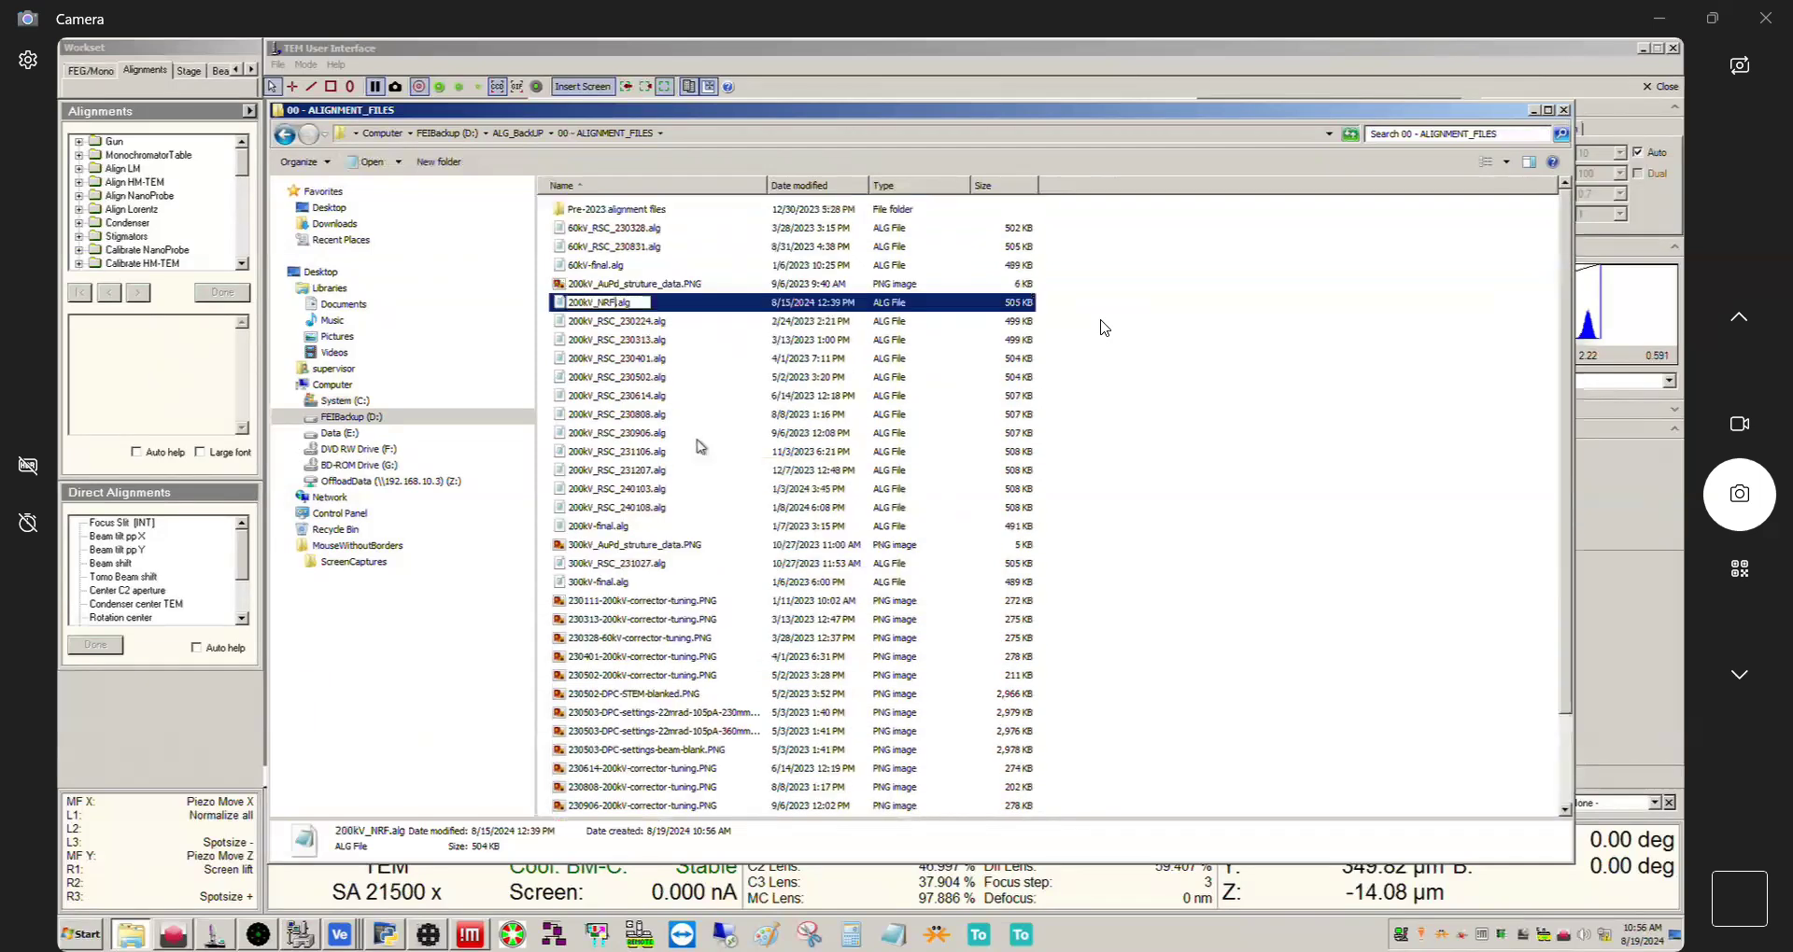
{"action": "key", "text": "Right"}
{"action": "type", "text": "_240815"}
{"action": "key", "text": "Return"}
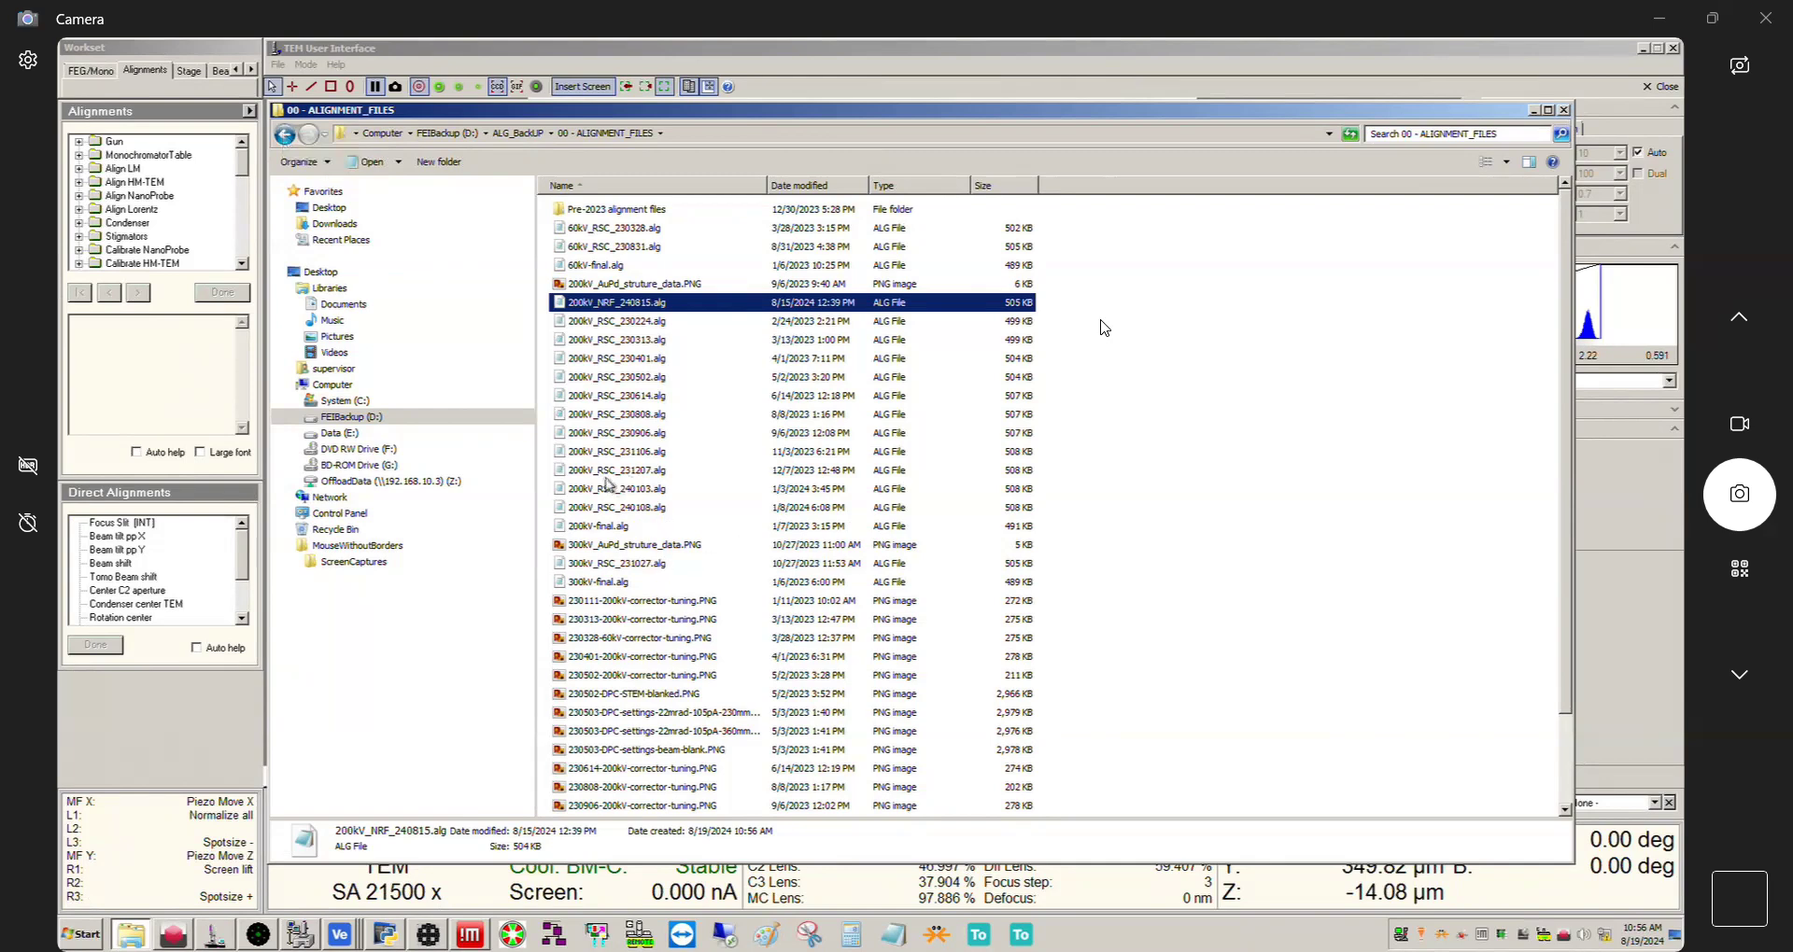
- Go back to C:\Titan\Alg and shift the Explorer window right to uncover the TEM interface
{"action": "left_click", "coordinate": [624, 381]}
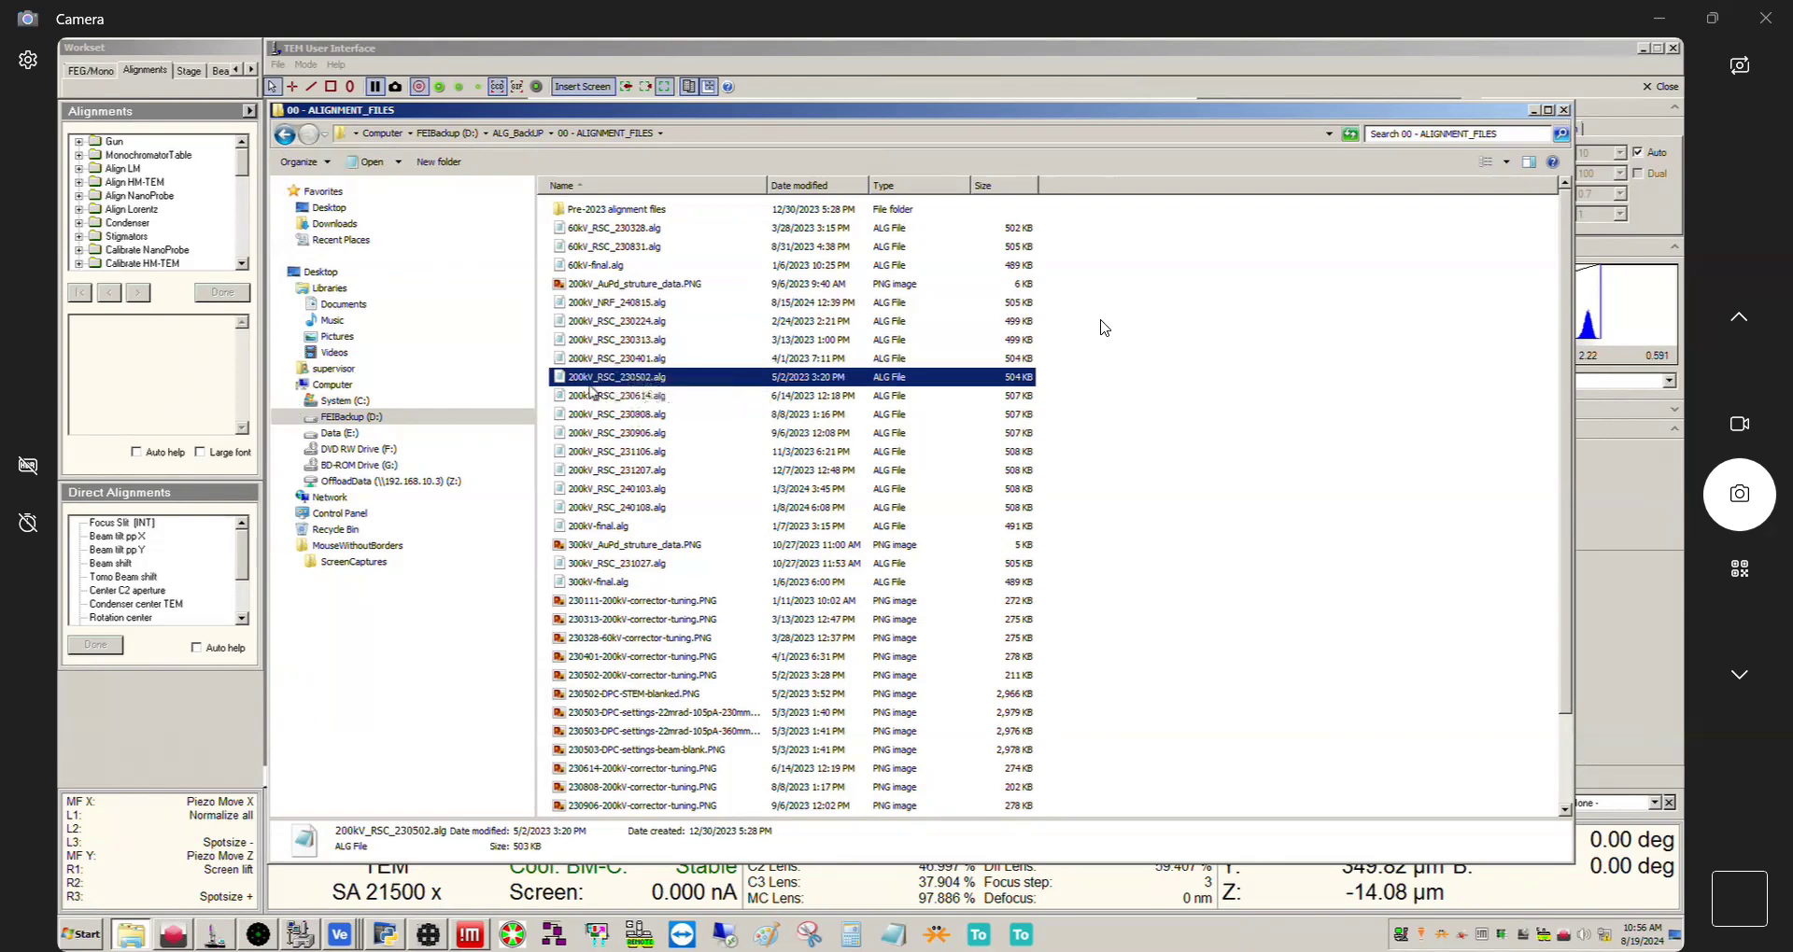
{"action": "left_click_drag", "start_coordinate": [512, 117], "coordinate": [524, 122]}
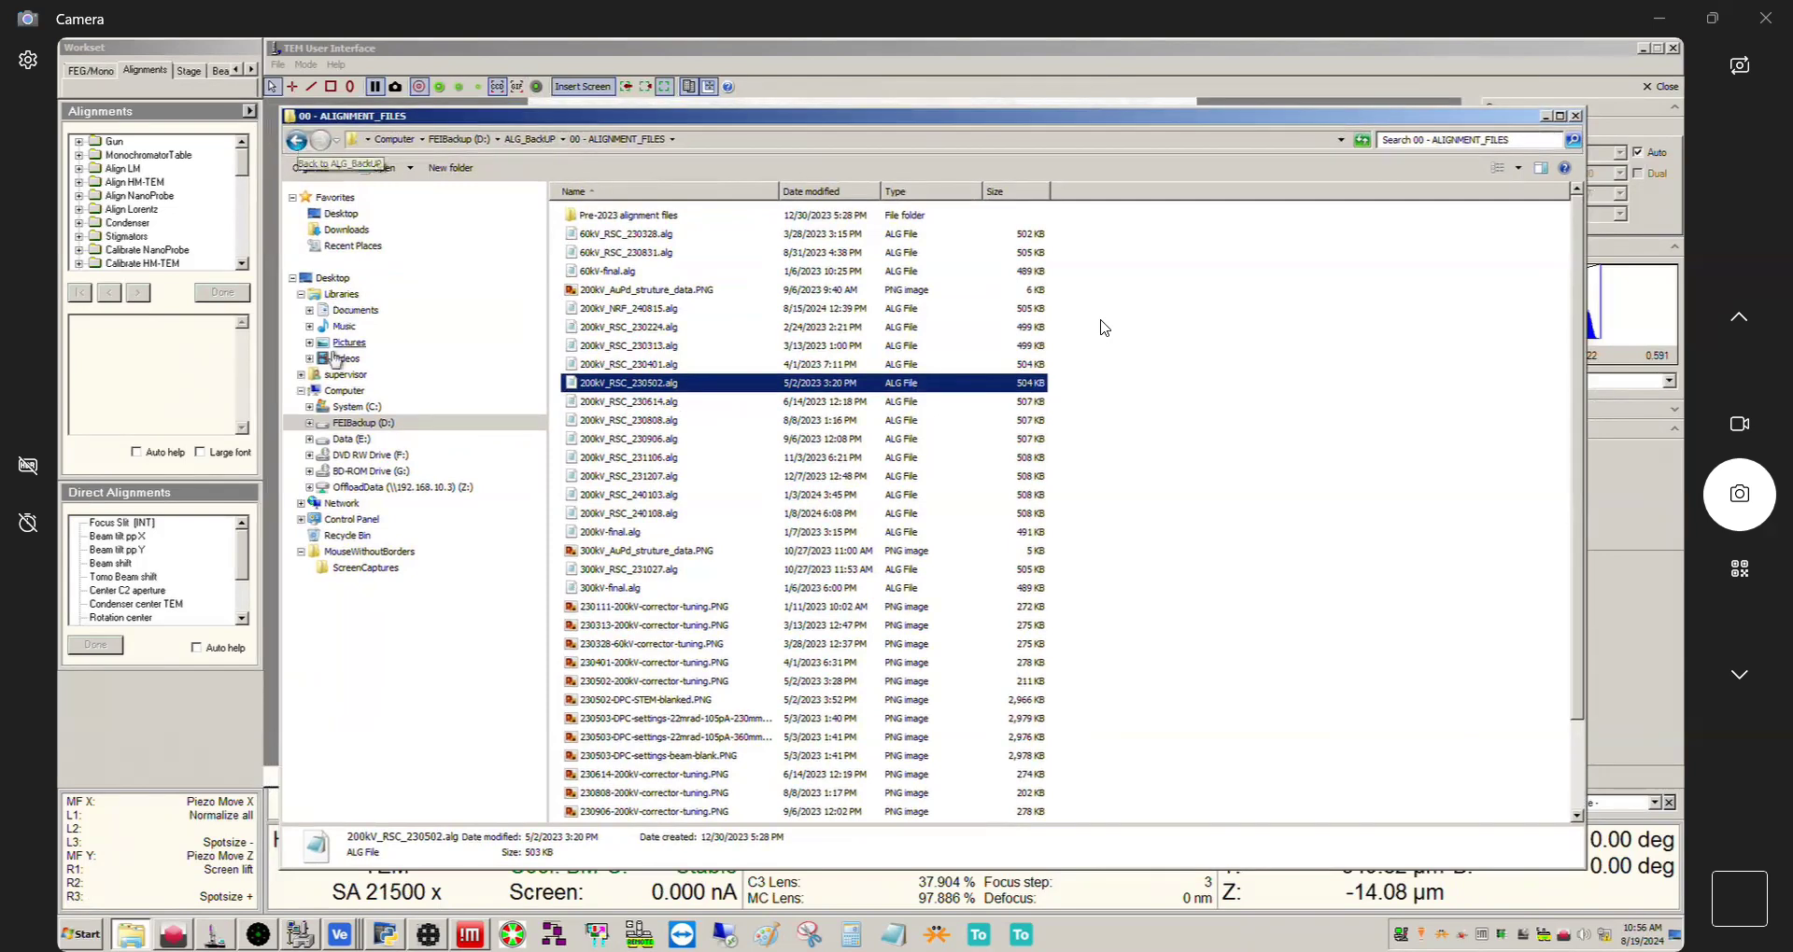
{"action": "left_click", "coordinate": [353, 406]}
{"action": "double_click", "coordinate": [590, 475]}
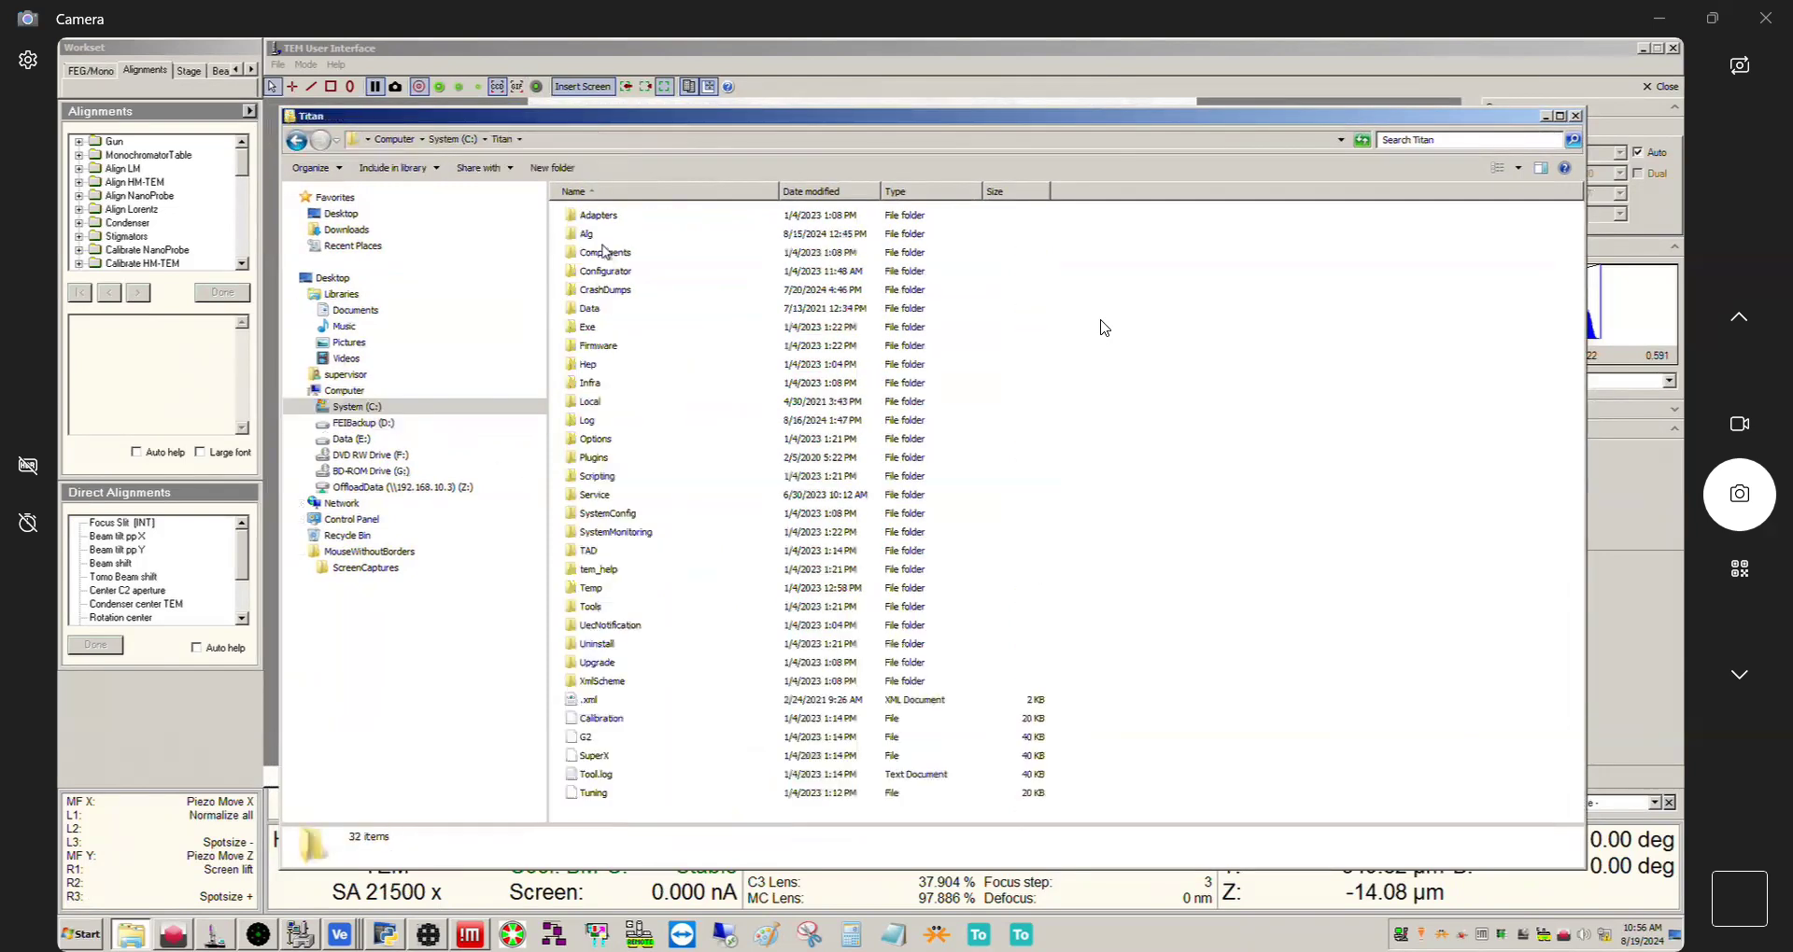
{"action": "double_click", "coordinate": [603, 236]}
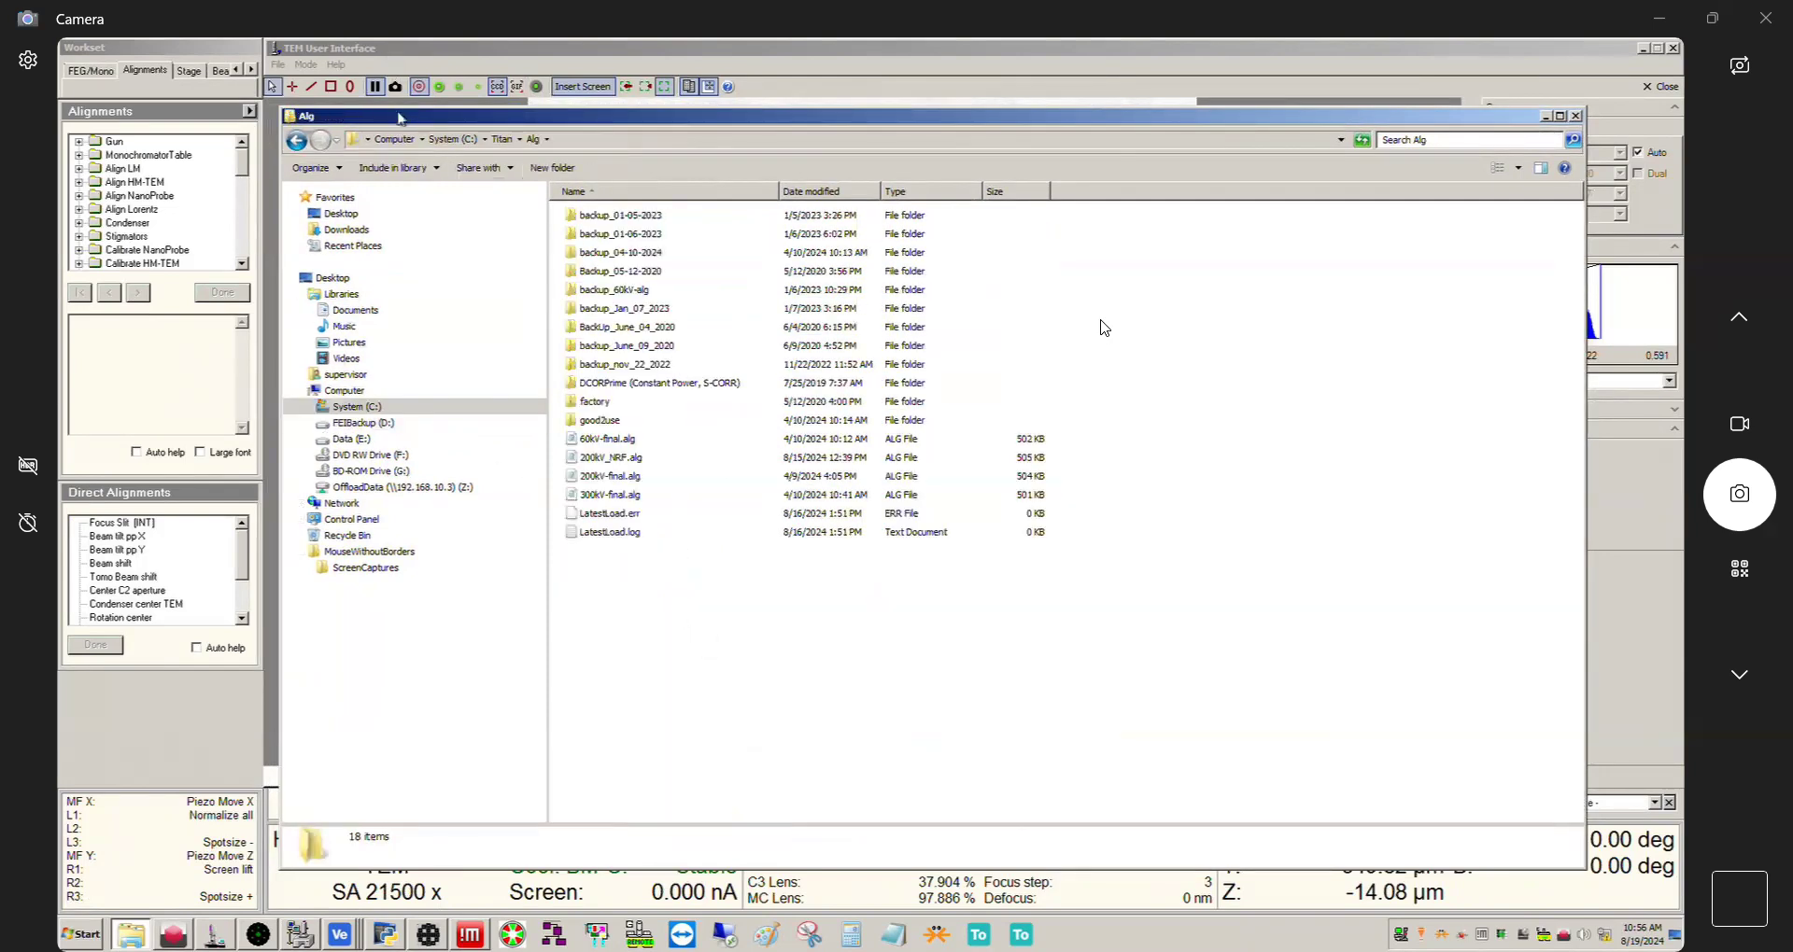
{"action": "left_click_drag", "start_coordinate": [402, 121], "coordinate": [687, 124]}
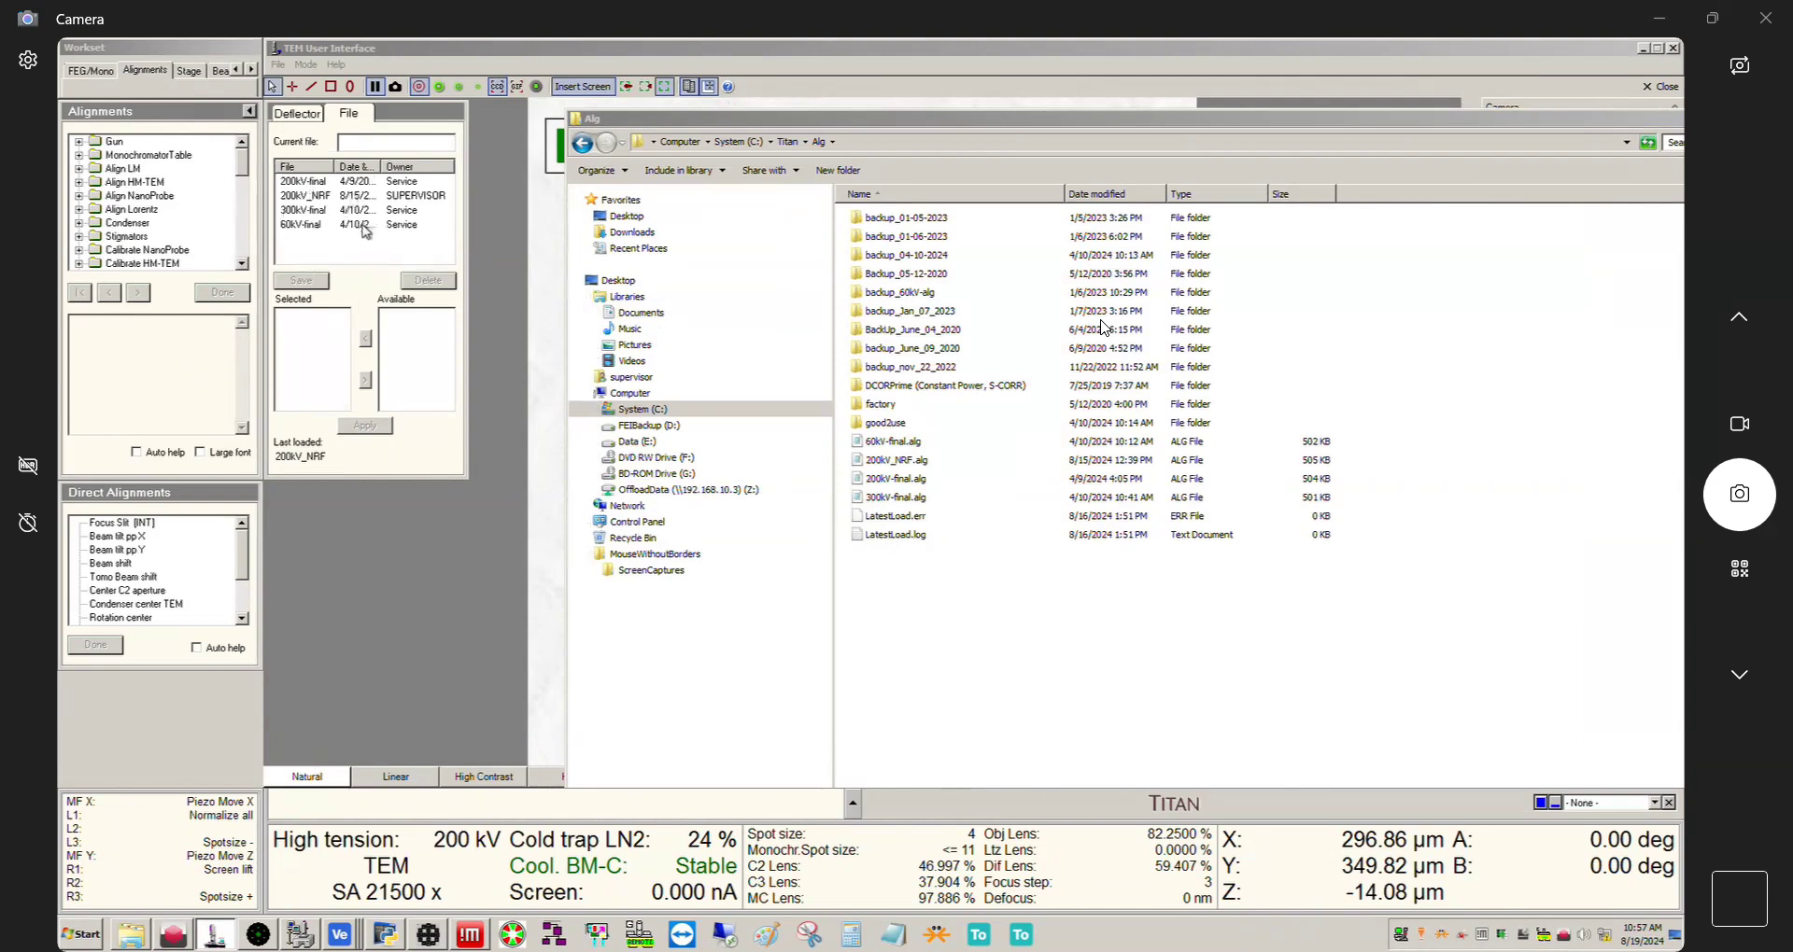
- Select 200kV_NRF in the alignment file list, hide the panel, and bring Explorer forward
{"action": "left_click", "coordinate": [1027, 586]}
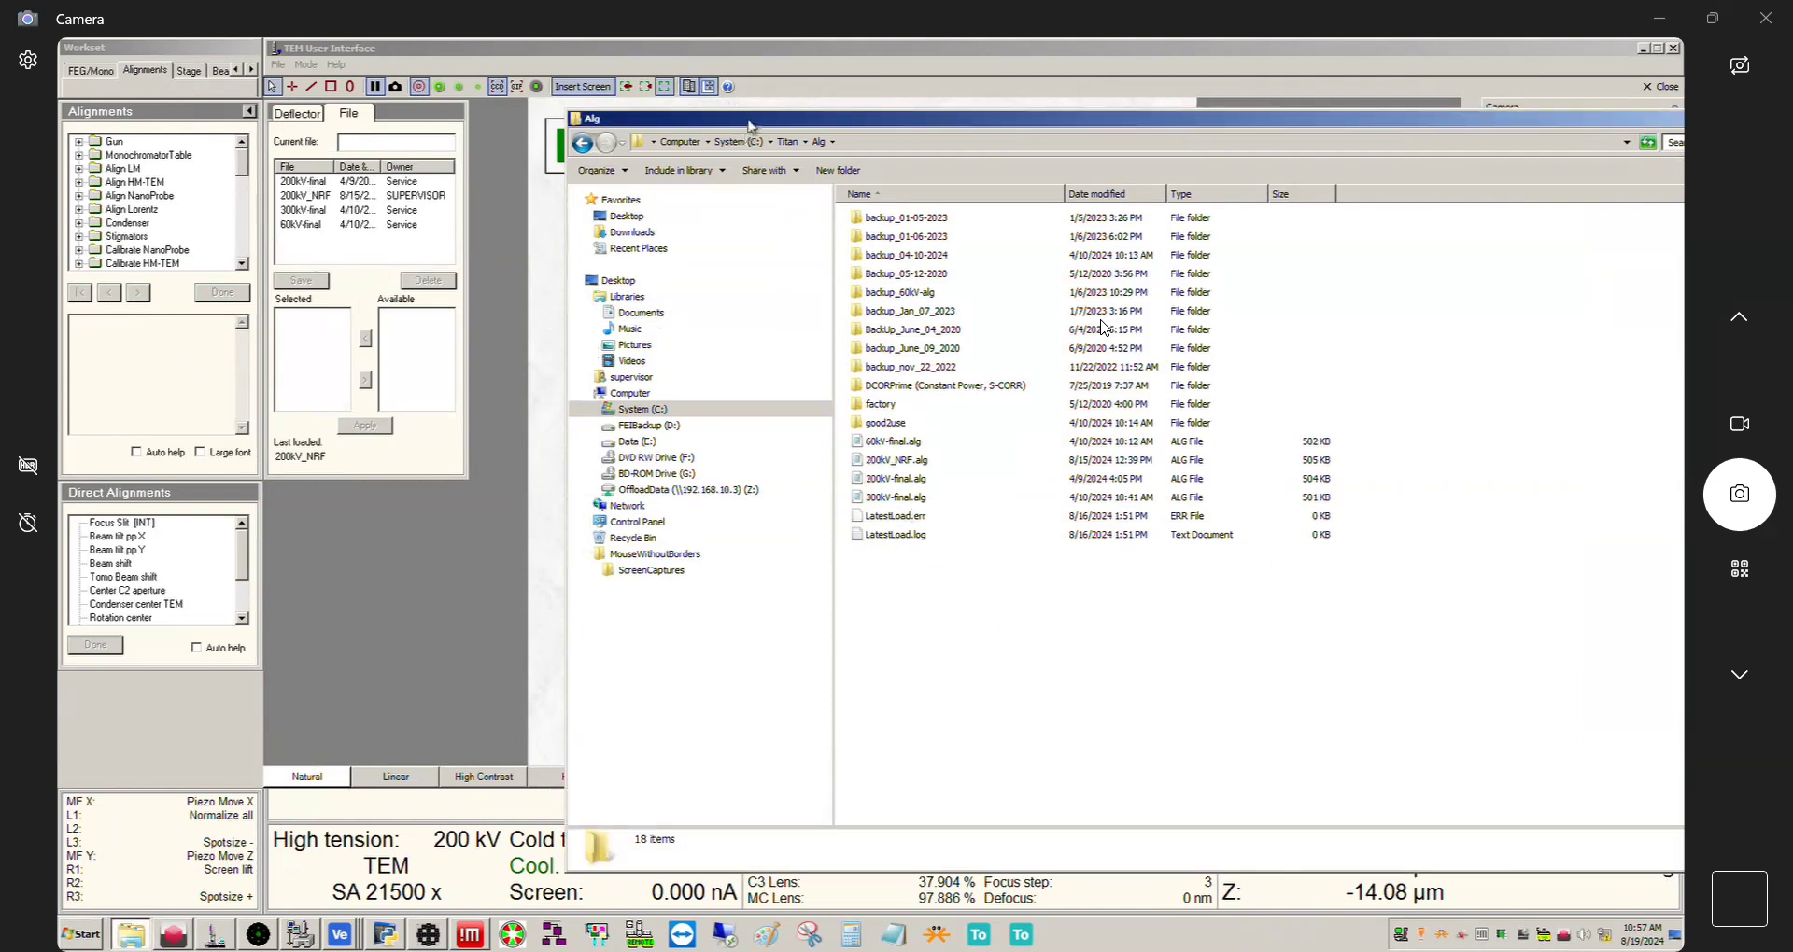
{"action": "left_click_drag", "start_coordinate": [752, 125], "coordinate": [669, 93]}
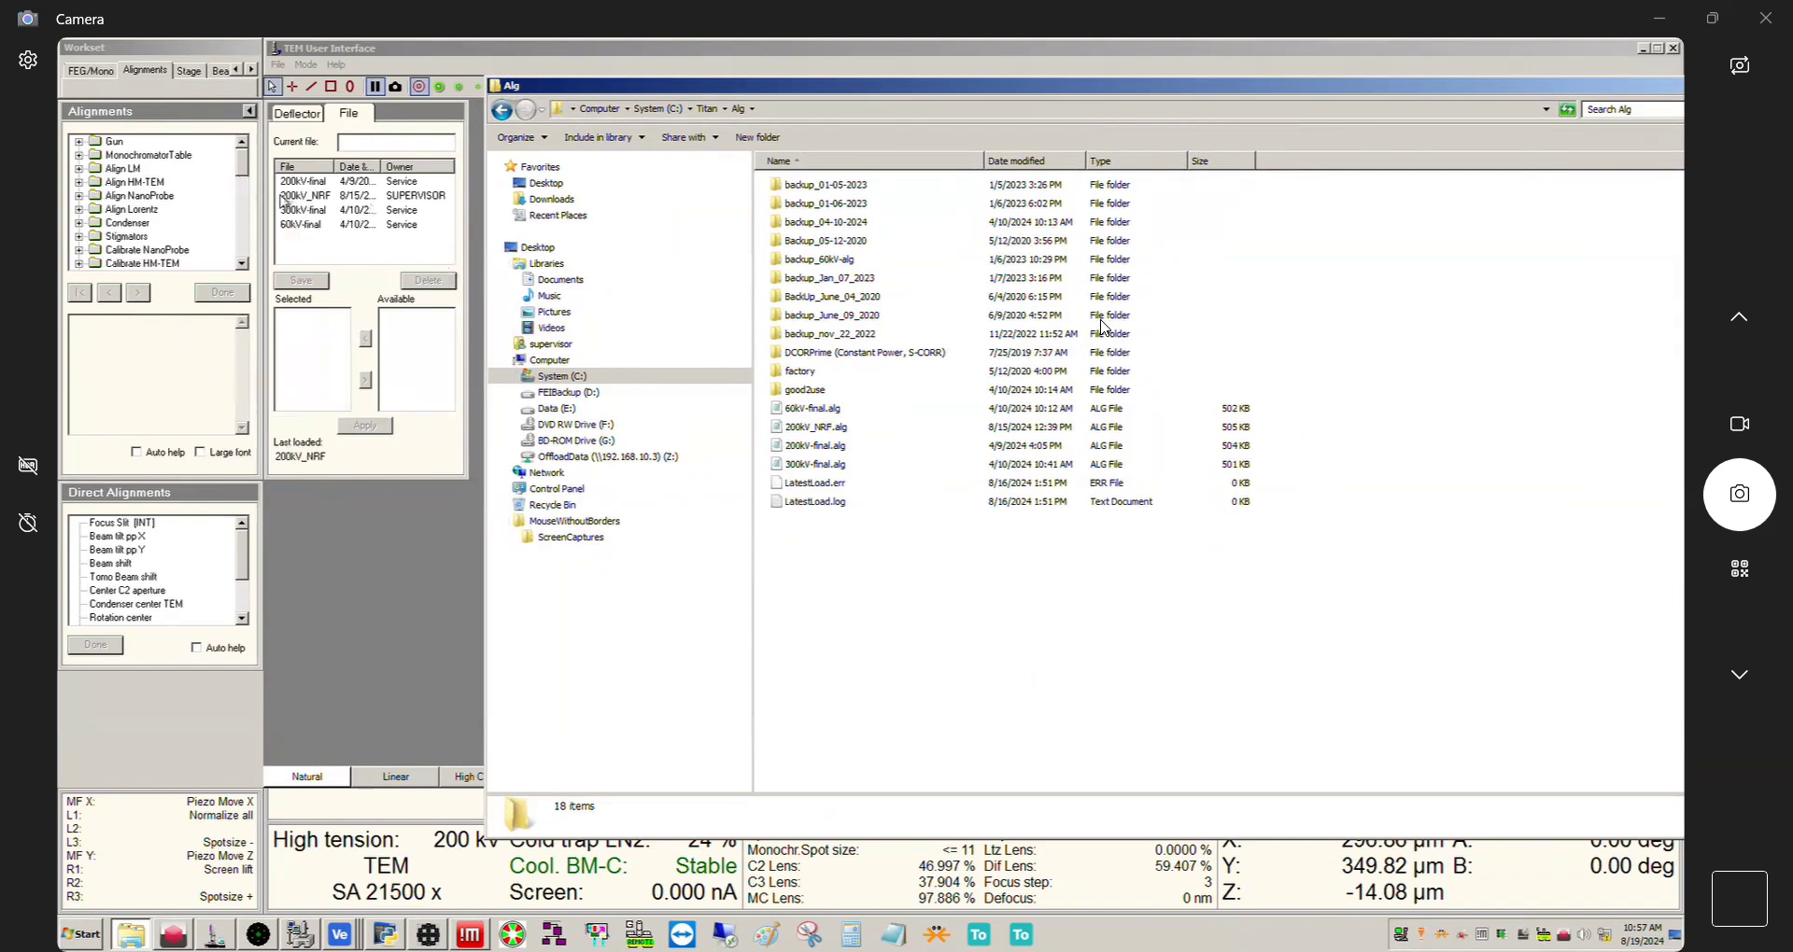
{"action": "left_click", "coordinate": [306, 199]}
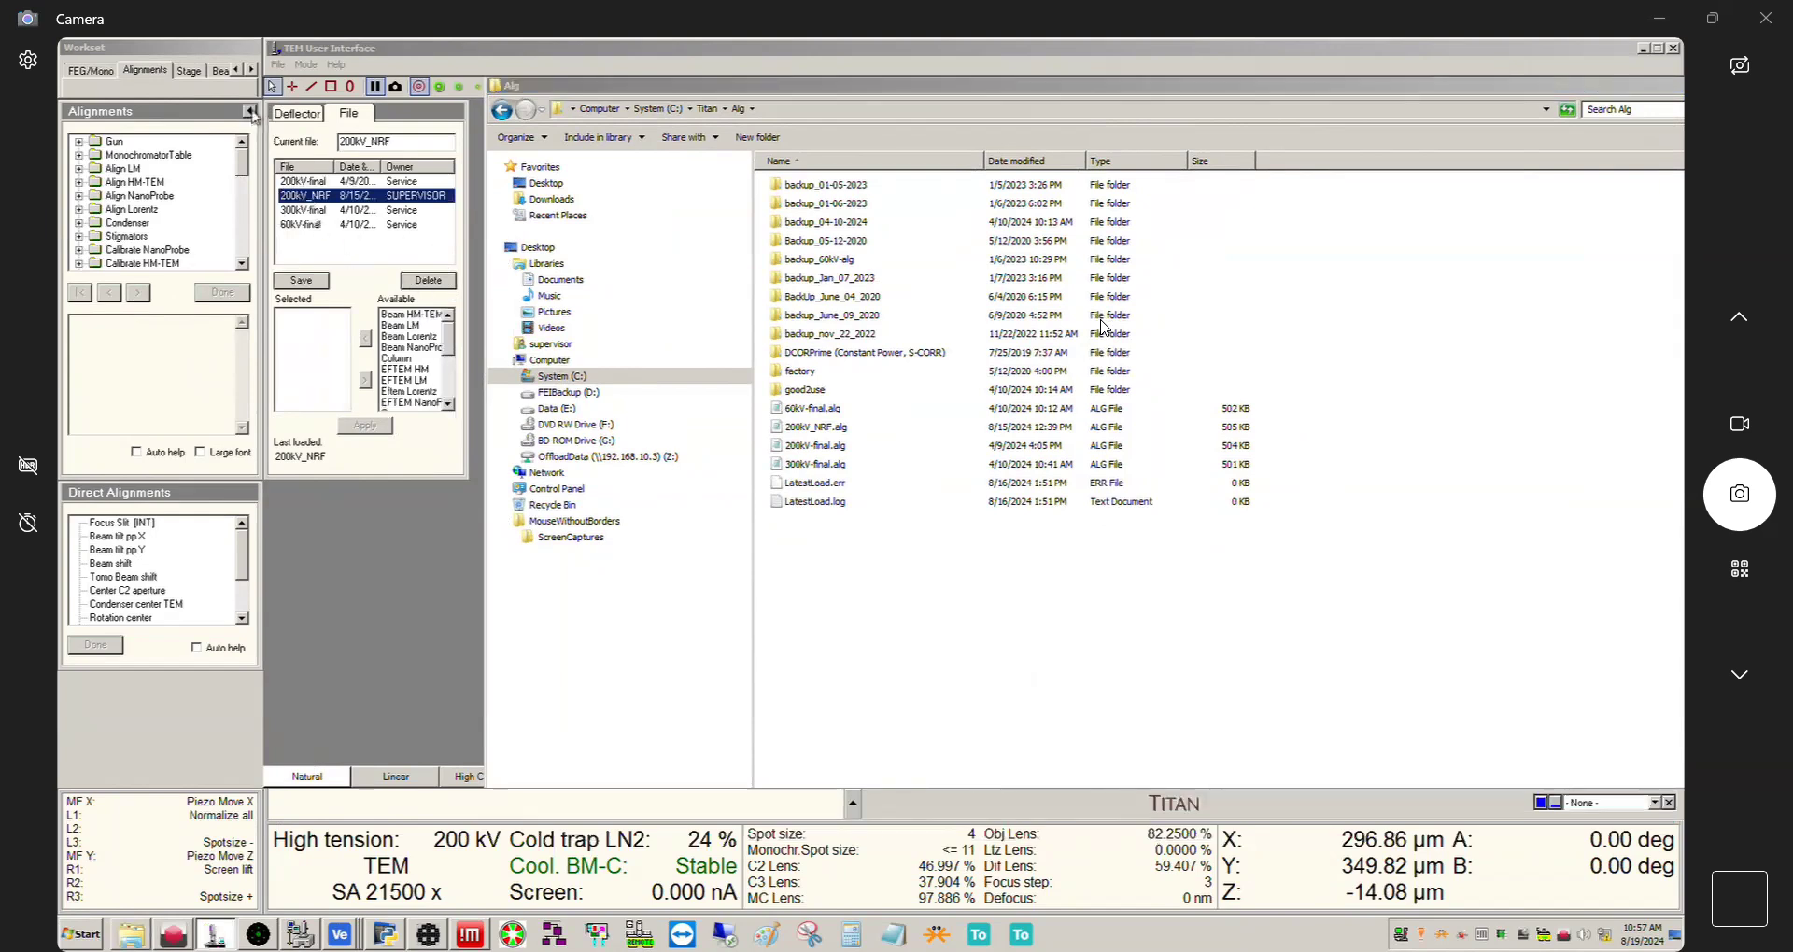
{"action": "left_click", "coordinate": [251, 112]}
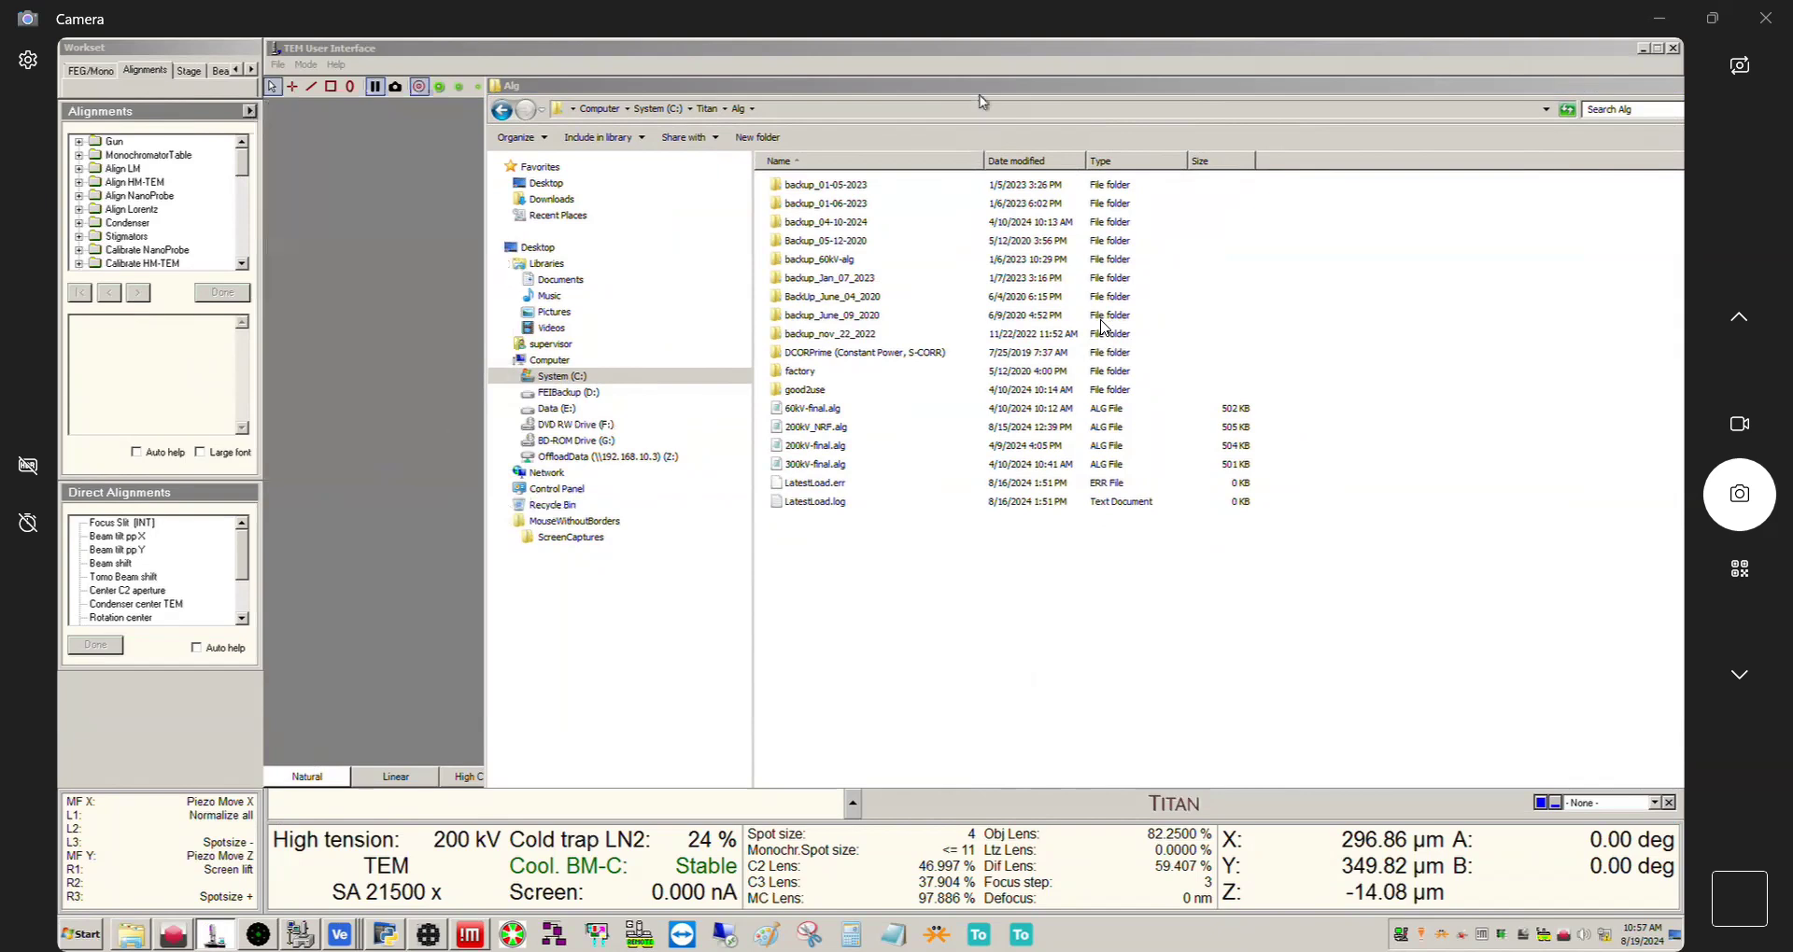
{"action": "left_click_drag", "start_coordinate": [997, 93], "coordinate": [793, 137]}
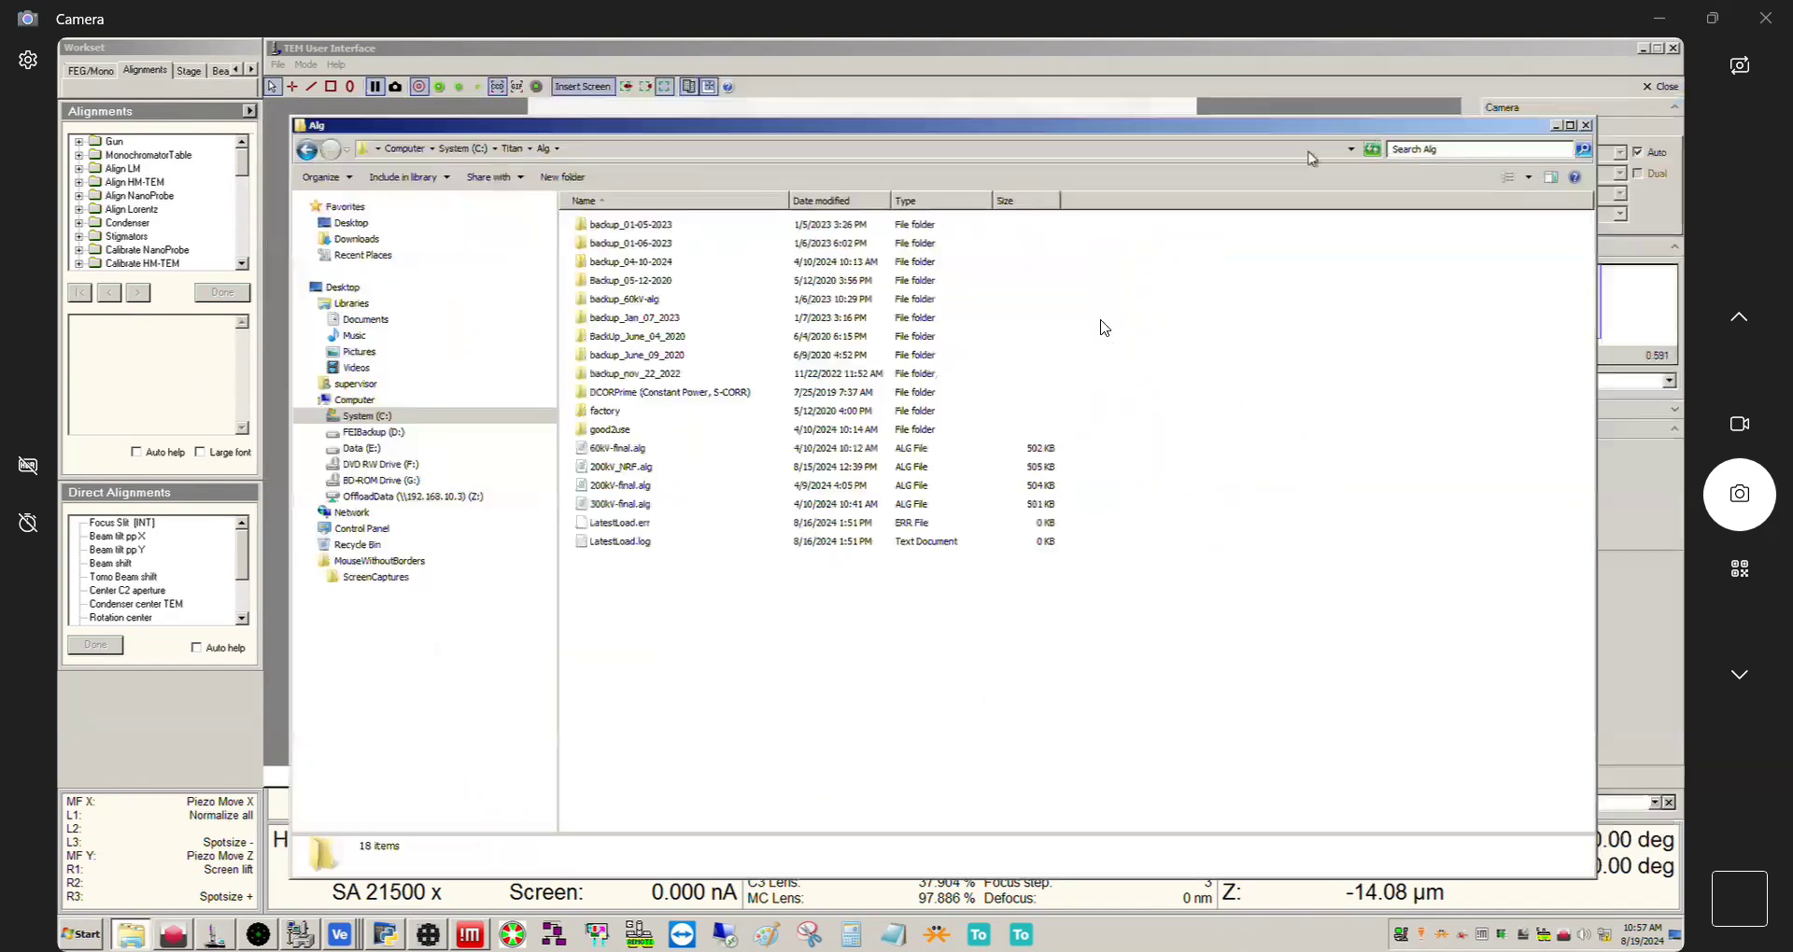
- Minimize the Alg Explorer window to reveal the TEM camera view
{"action": "left_click", "coordinate": [1556, 126]}
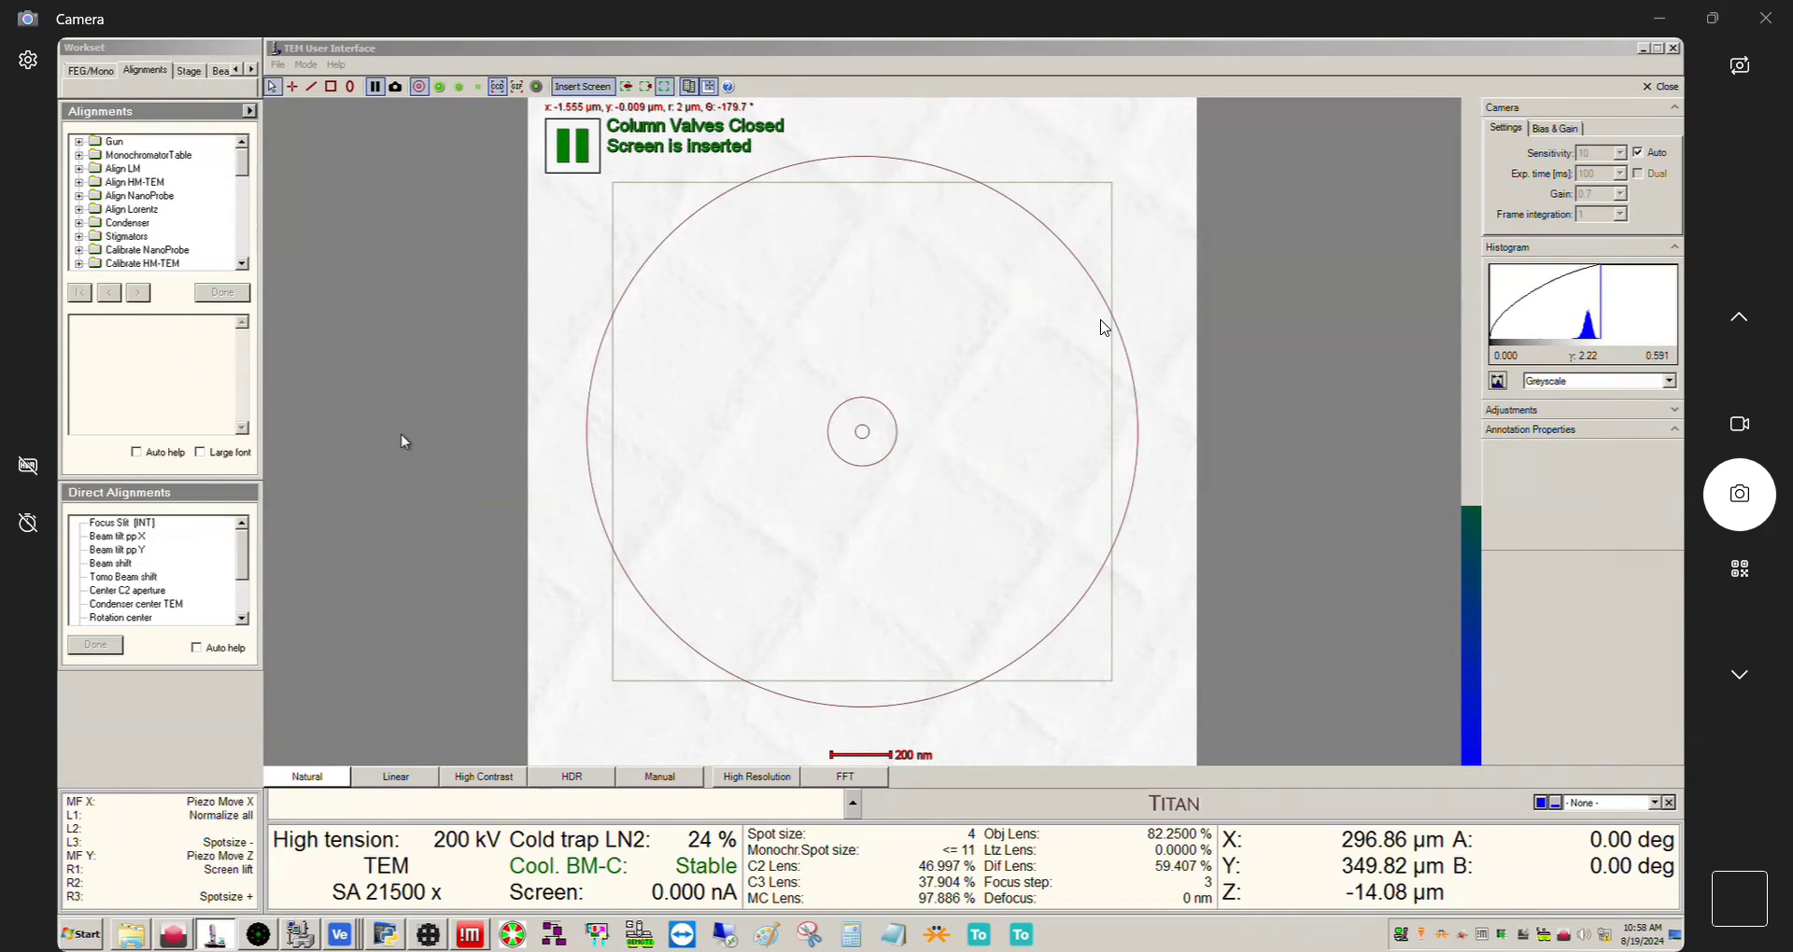
- Open 200kV-final.alg with Notepad via Open with, leaving 'Always use the selected program' unchecked
{"action": "left_click", "coordinate": [136, 936]}
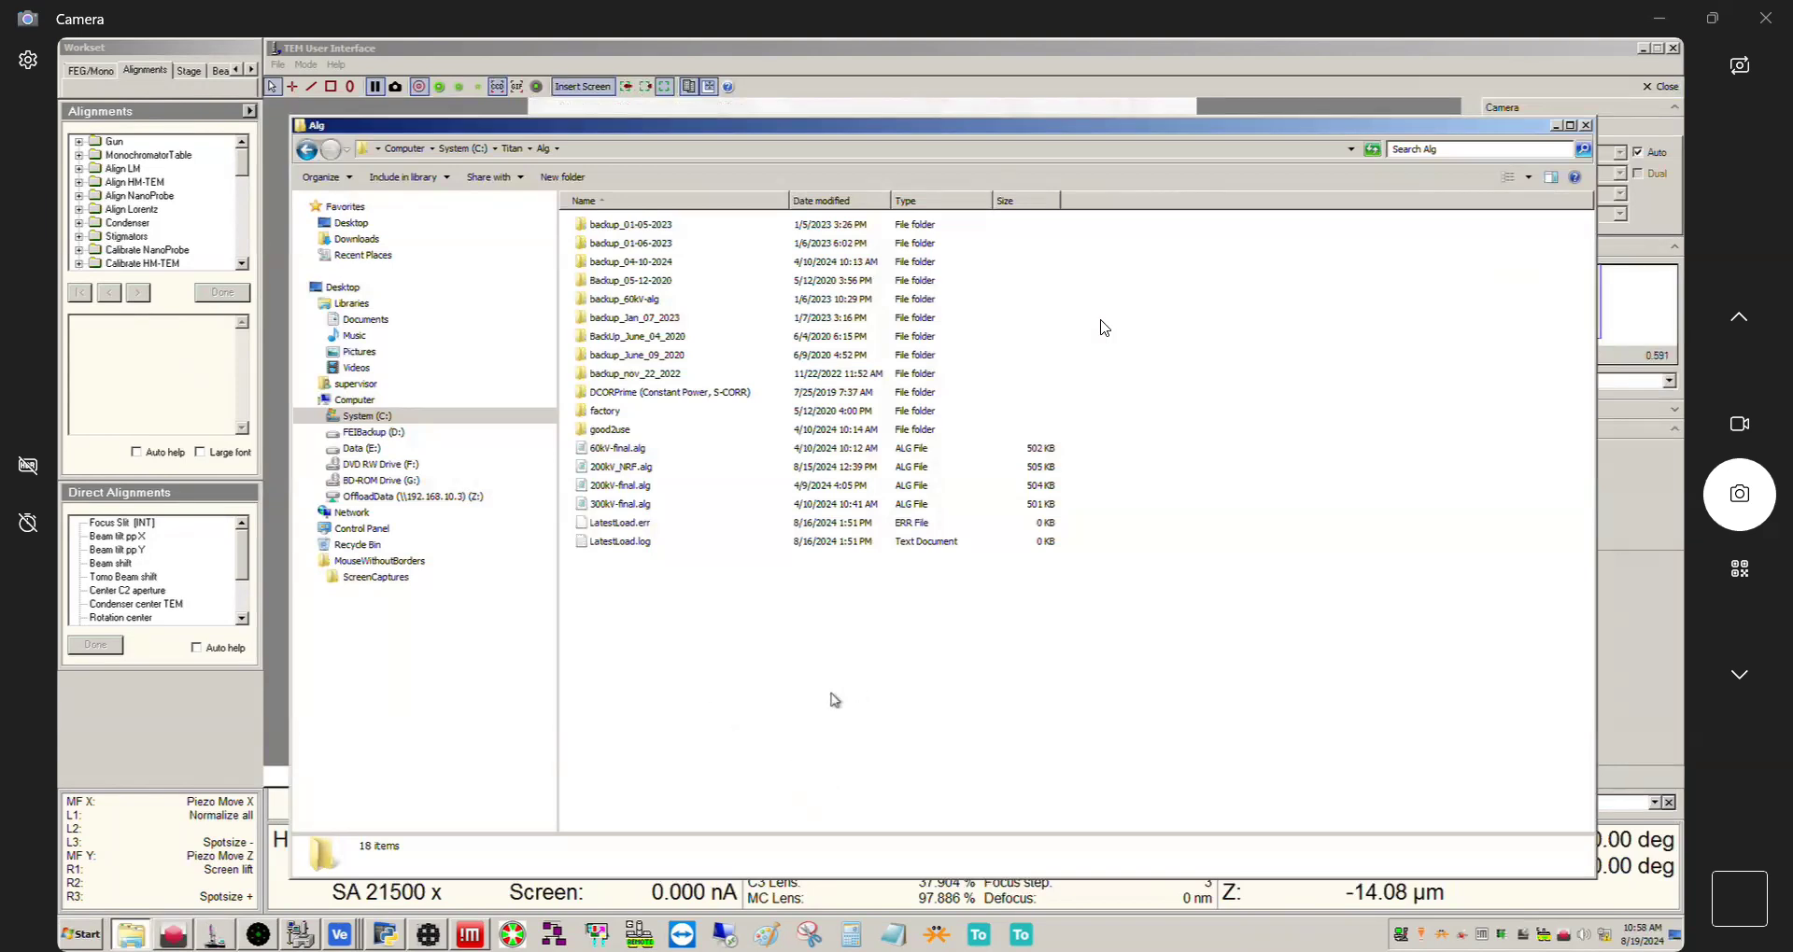
{"action": "left_click", "coordinate": [612, 486]}
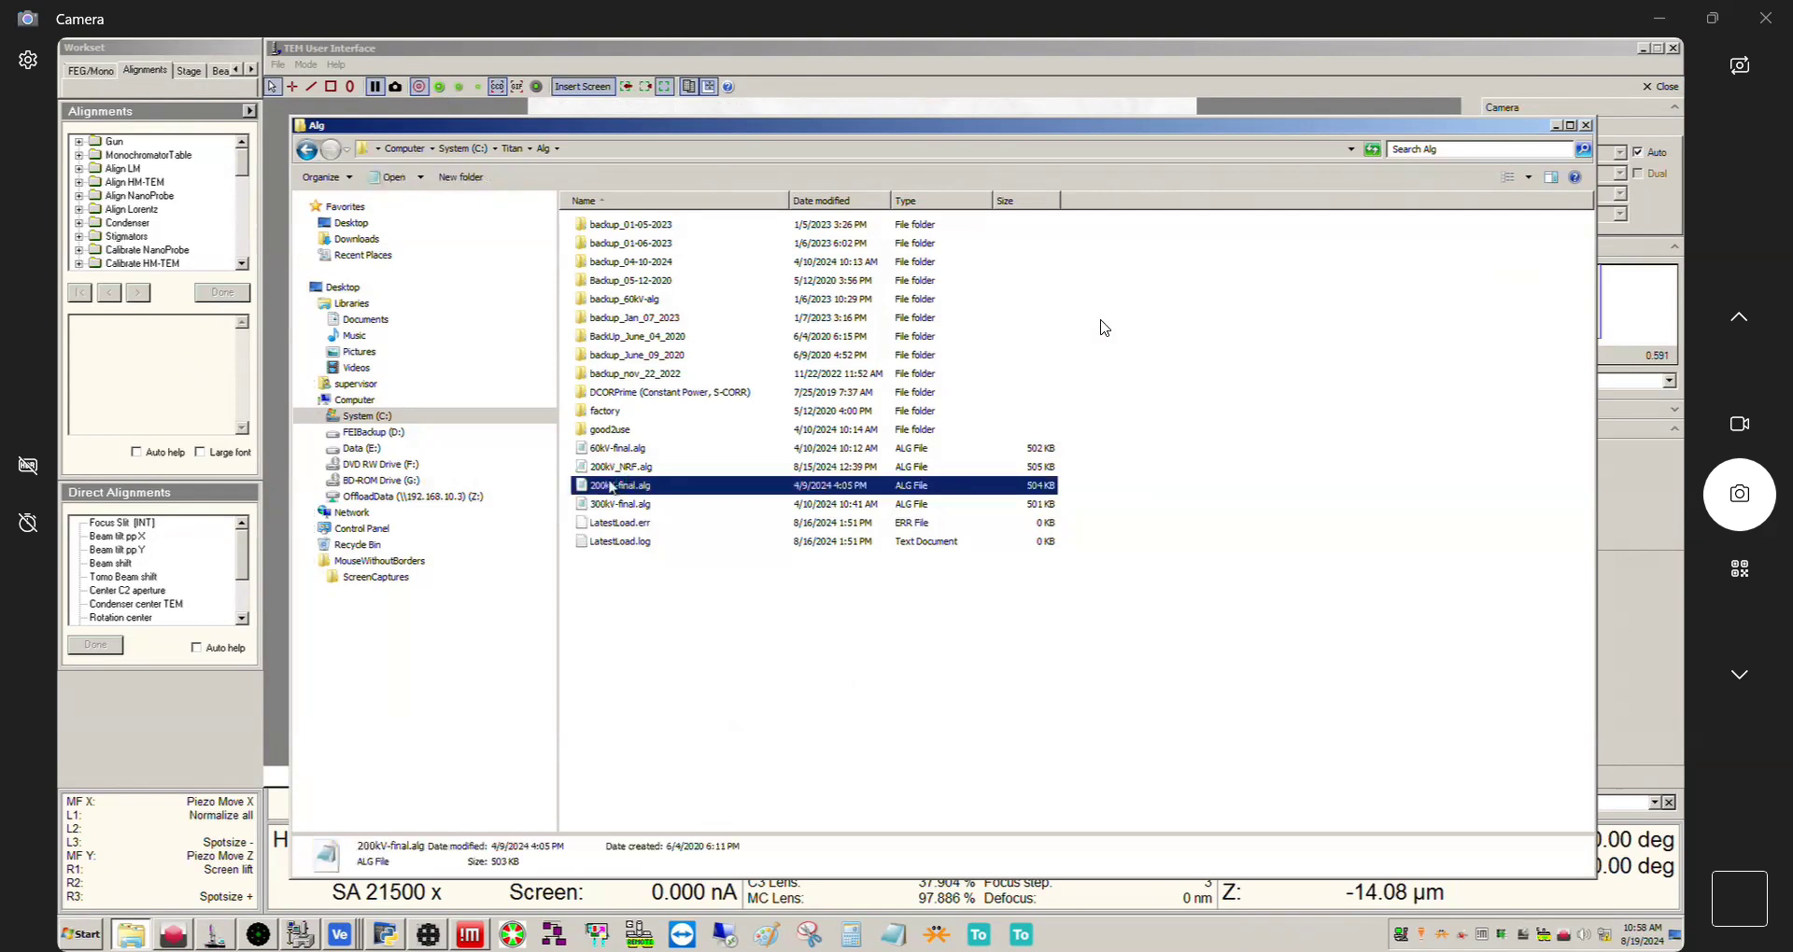
{"action": "right_click", "coordinate": [612, 493]}
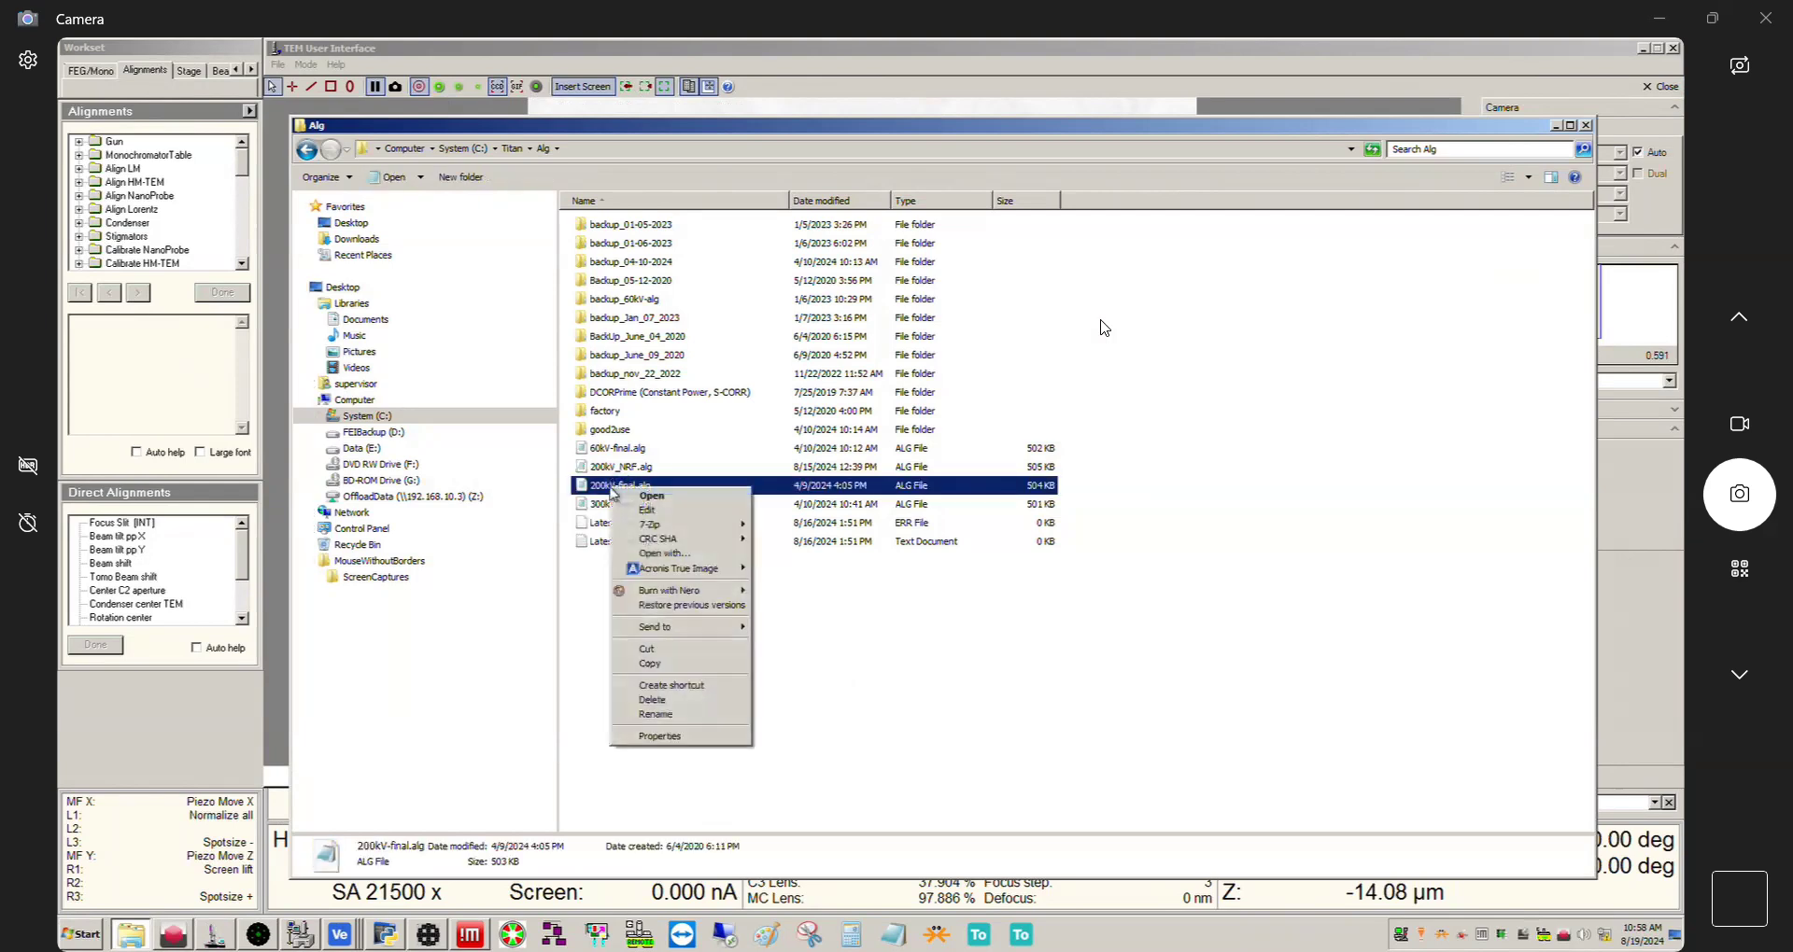
{"action": "left_click", "coordinate": [690, 561]}
{"action": "left_click", "coordinate": [733, 598]}
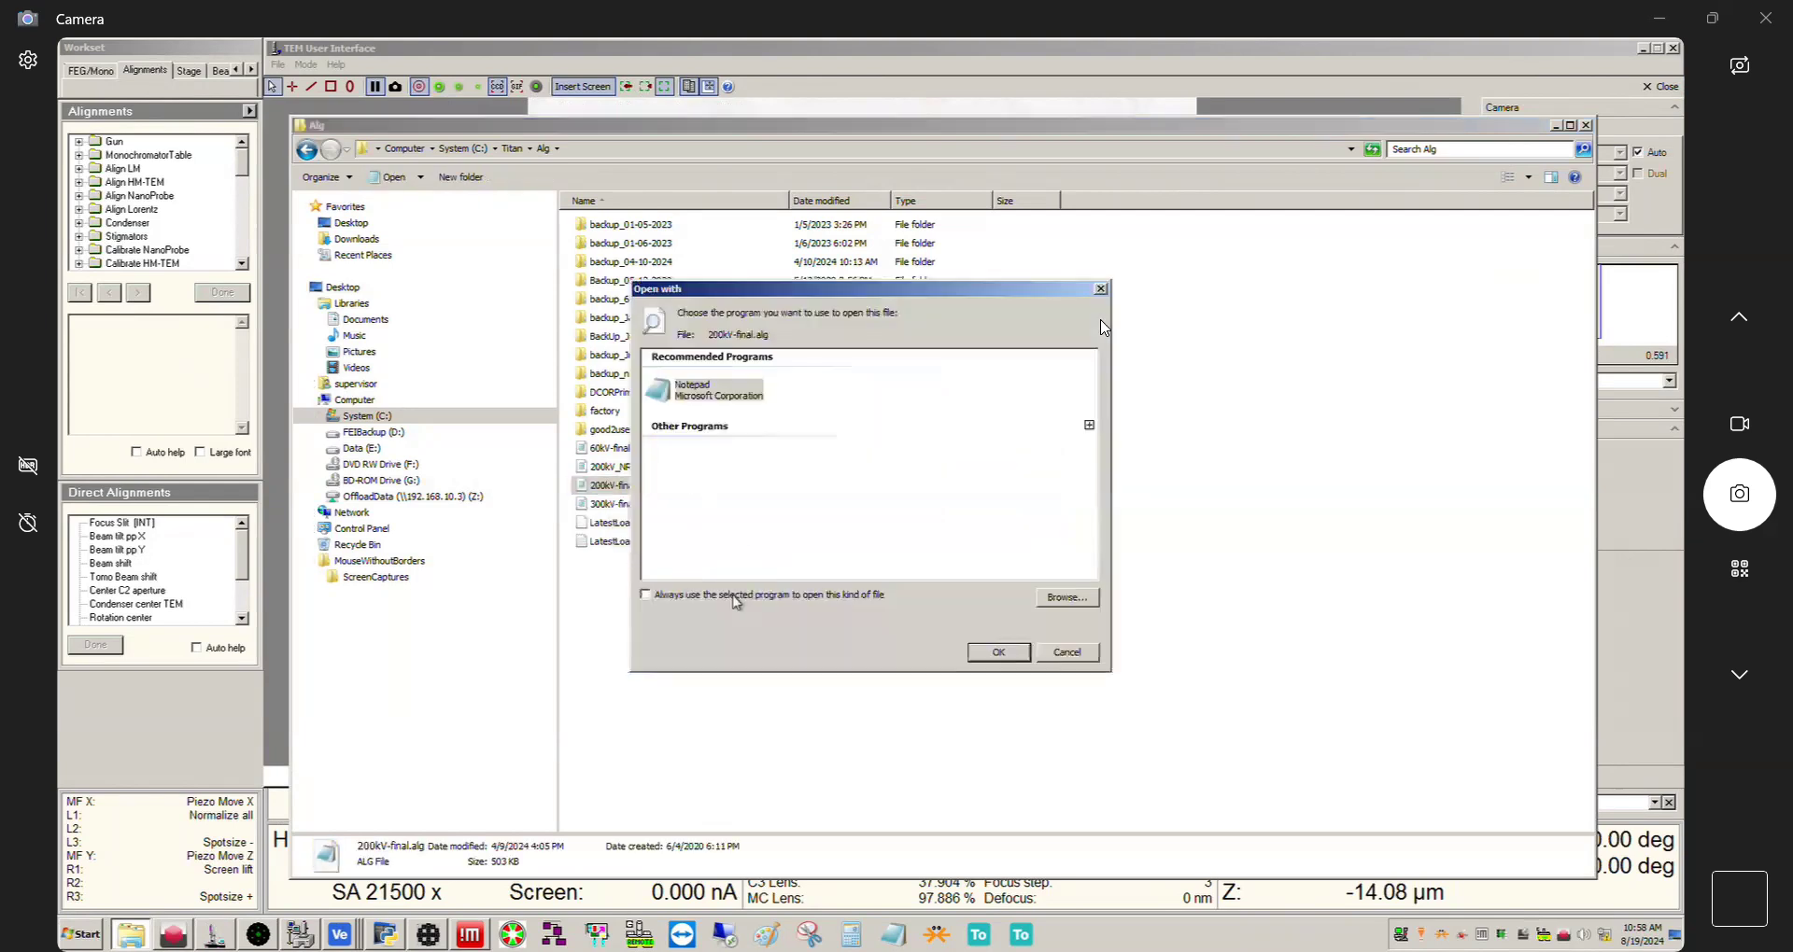
{"action": "left_click", "coordinate": [694, 388]}
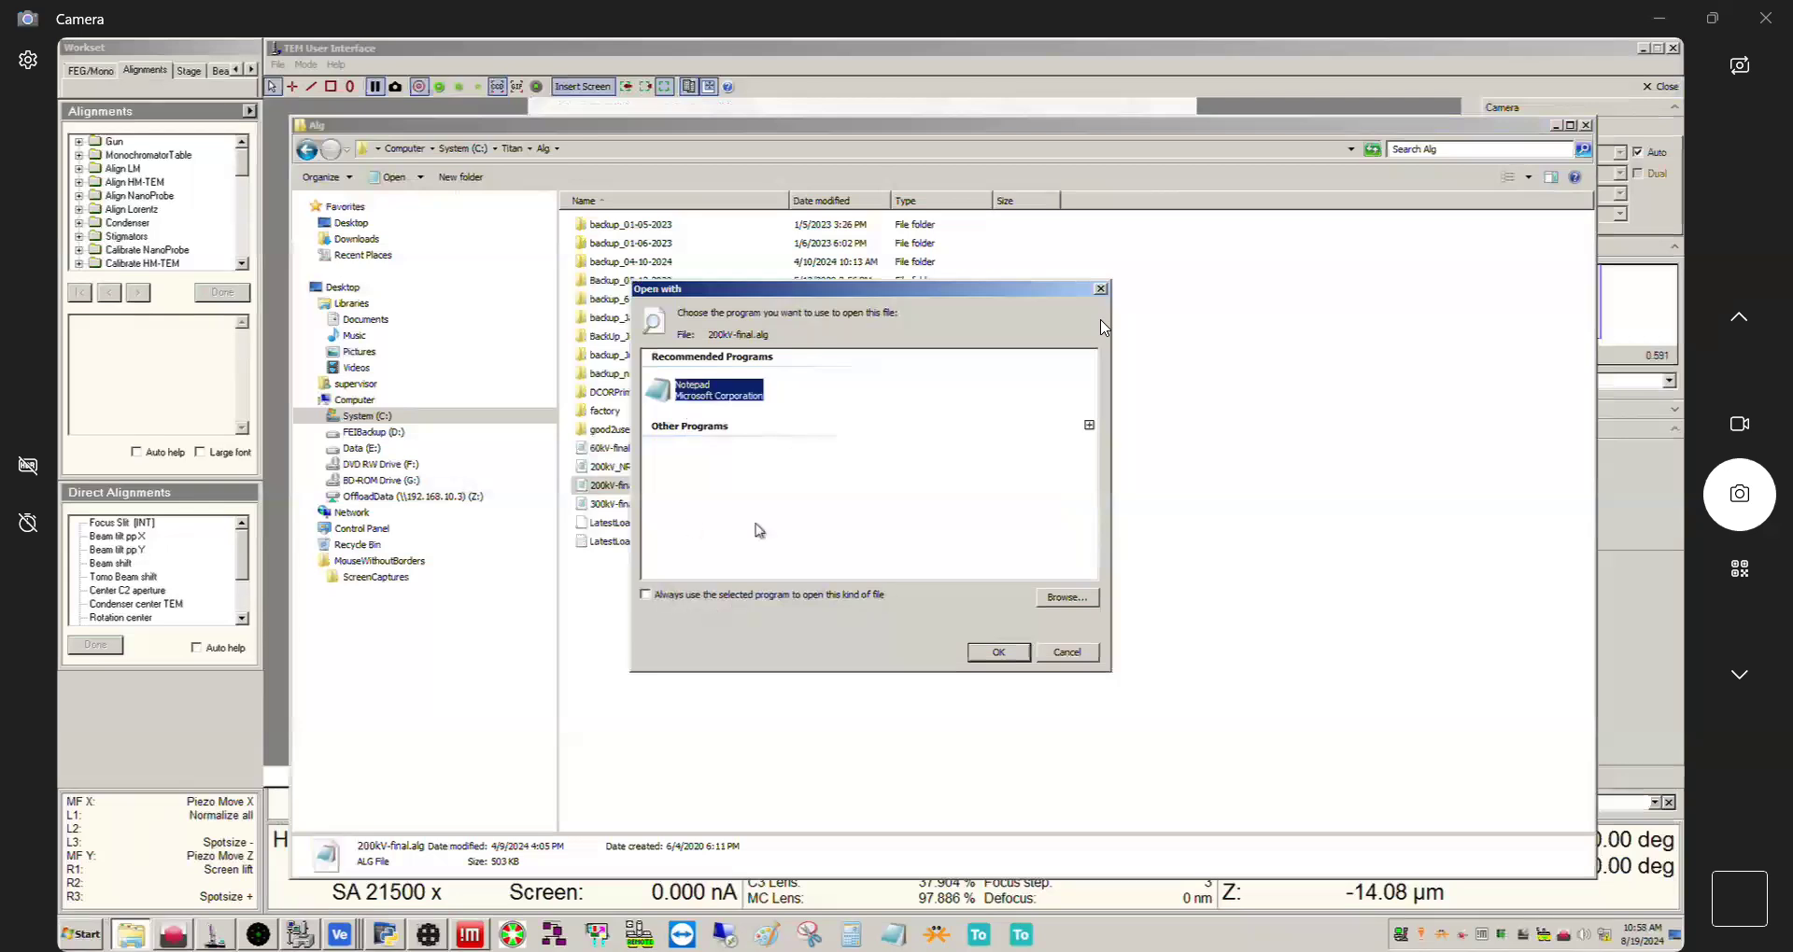
{"action": "left_click", "coordinate": [1013, 658]}
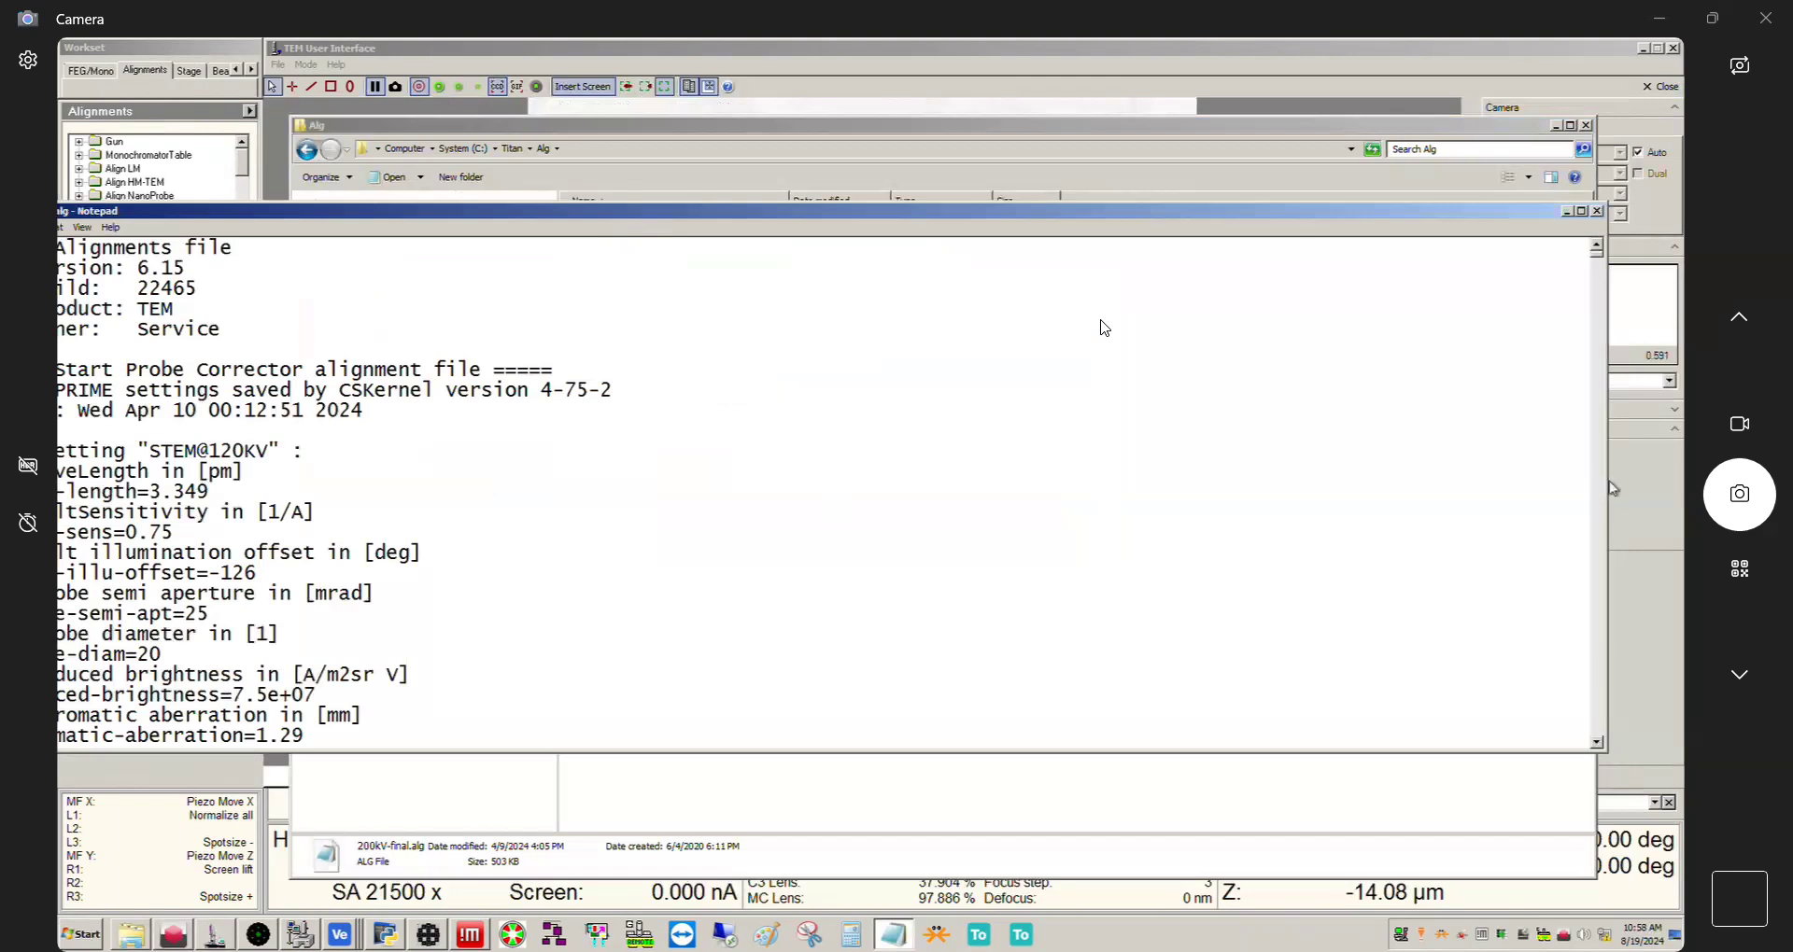
- Narrow and reposition the Notepad window so the 200kV-final.alg text fits beside the Alignments panel
{"action": "left_click_drag", "start_coordinate": [1615, 484], "coordinate": [1341, 482]}
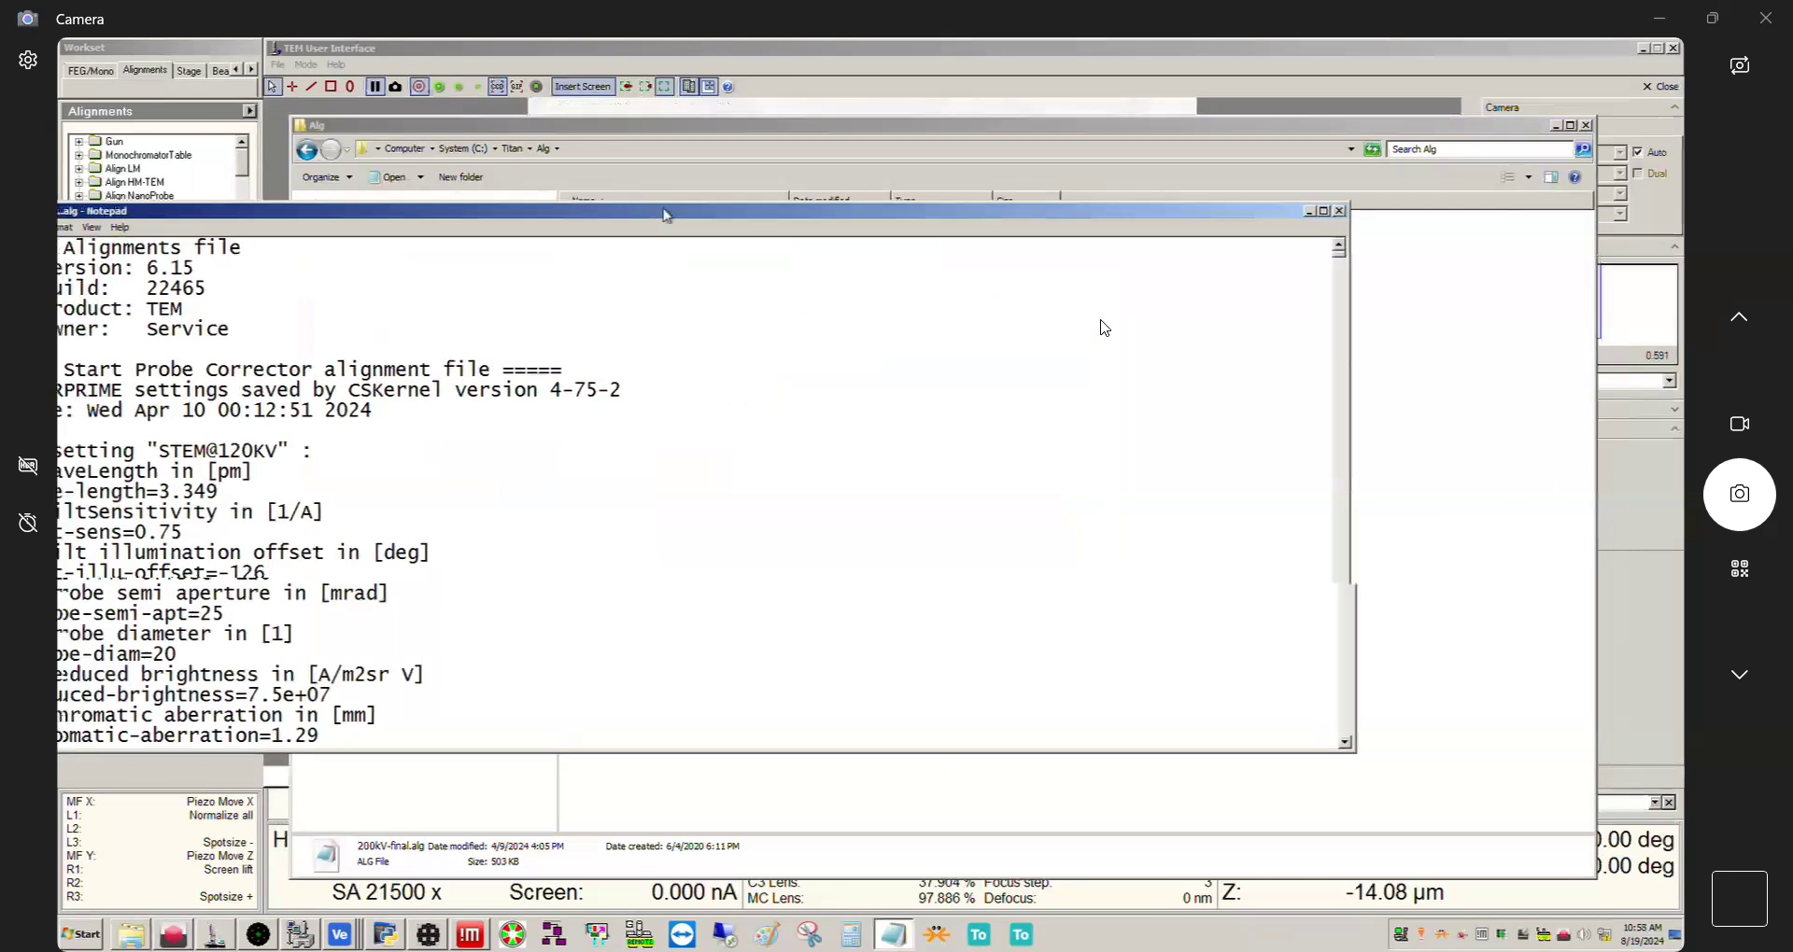
{"action": "left_click_drag", "start_coordinate": [657, 215], "coordinate": [858, 193]}
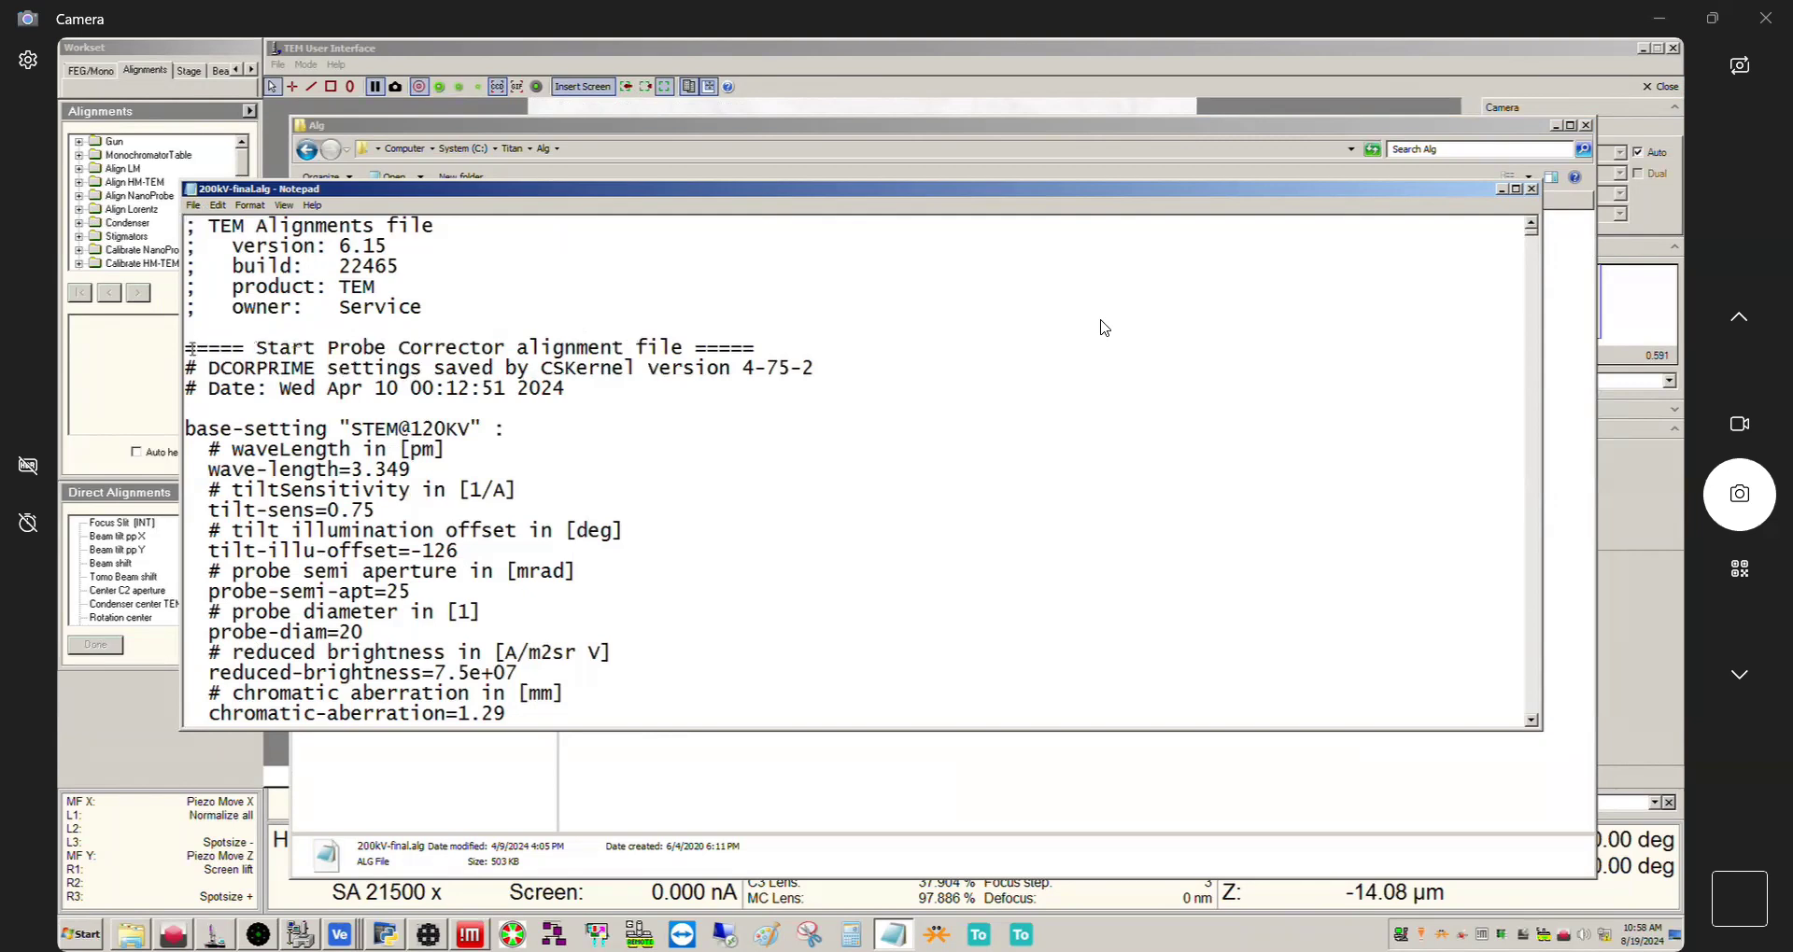
{"action": "left_click_drag", "start_coordinate": [192, 349], "coordinate": [672, 348]}
{"action": "left_click", "coordinate": [836, 348]}
- Scroll through 200kV-final.alg and return to the TEM Alignments header at the top
{"action": "left_click_drag", "start_coordinate": [1532, 233], "coordinate": [1527, 431]}
{"action": "scroll", "coordinate": [757, 385], "scroll_direction": "up", "scroll_amount": 20}
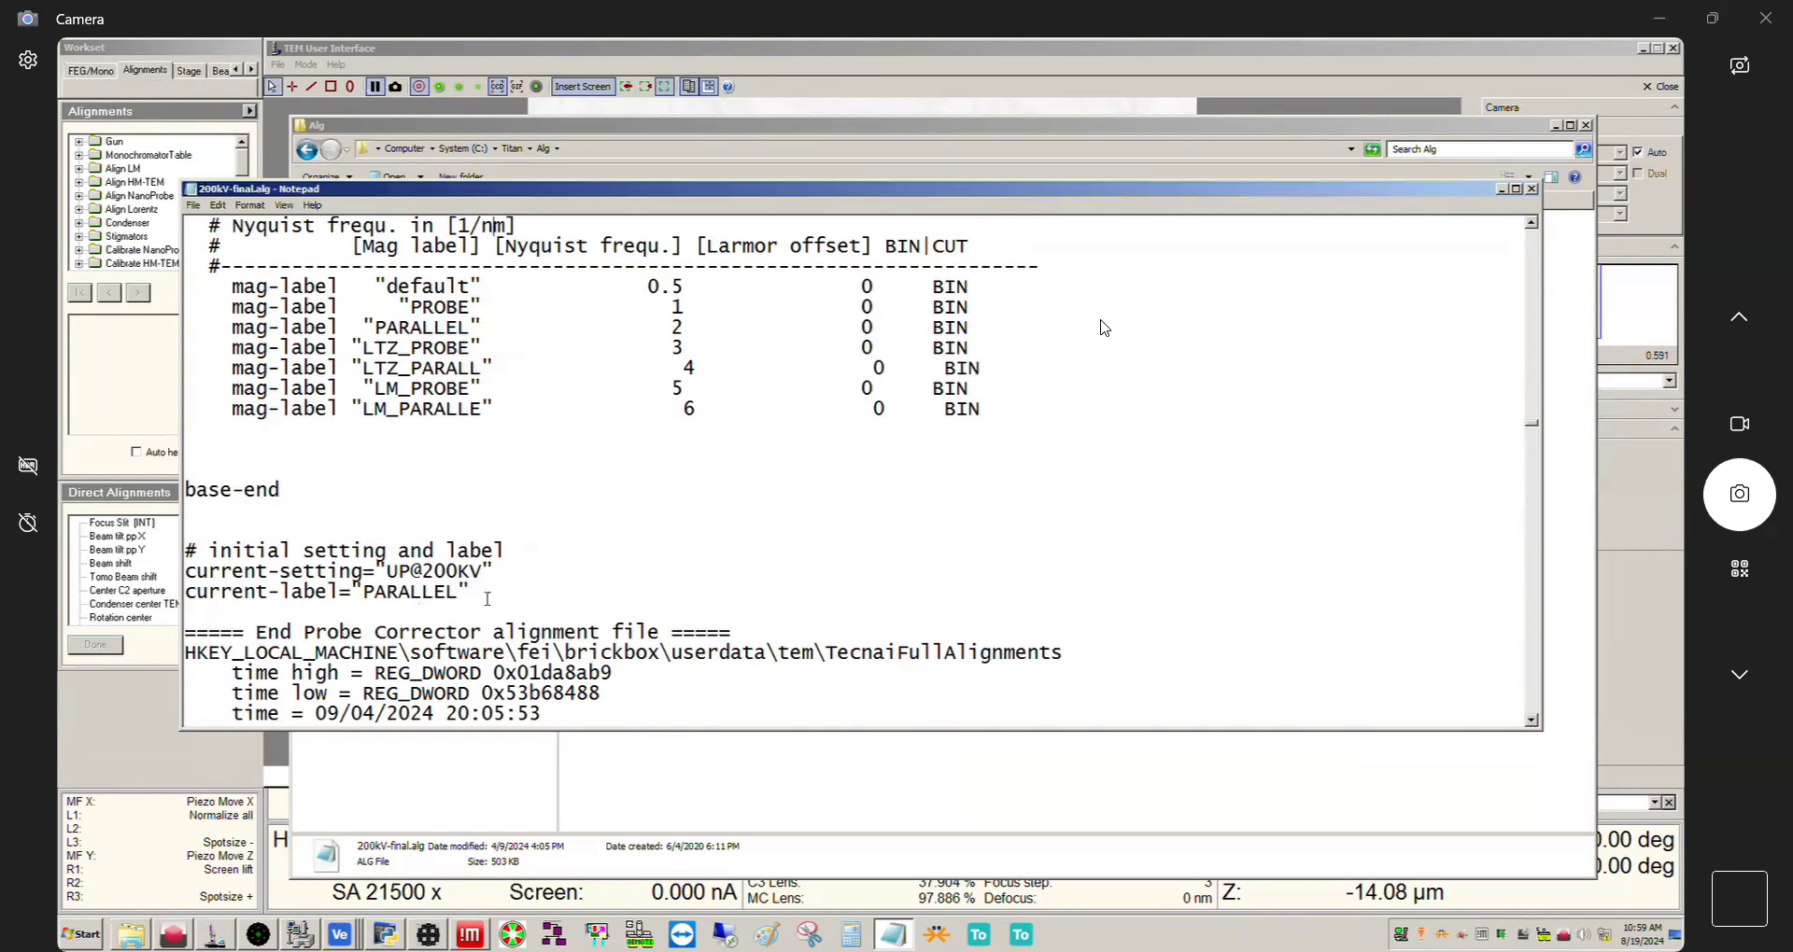
{"action": "scroll", "coordinate": [539, 574], "scroll_direction": "up", "scroll_amount": 2}
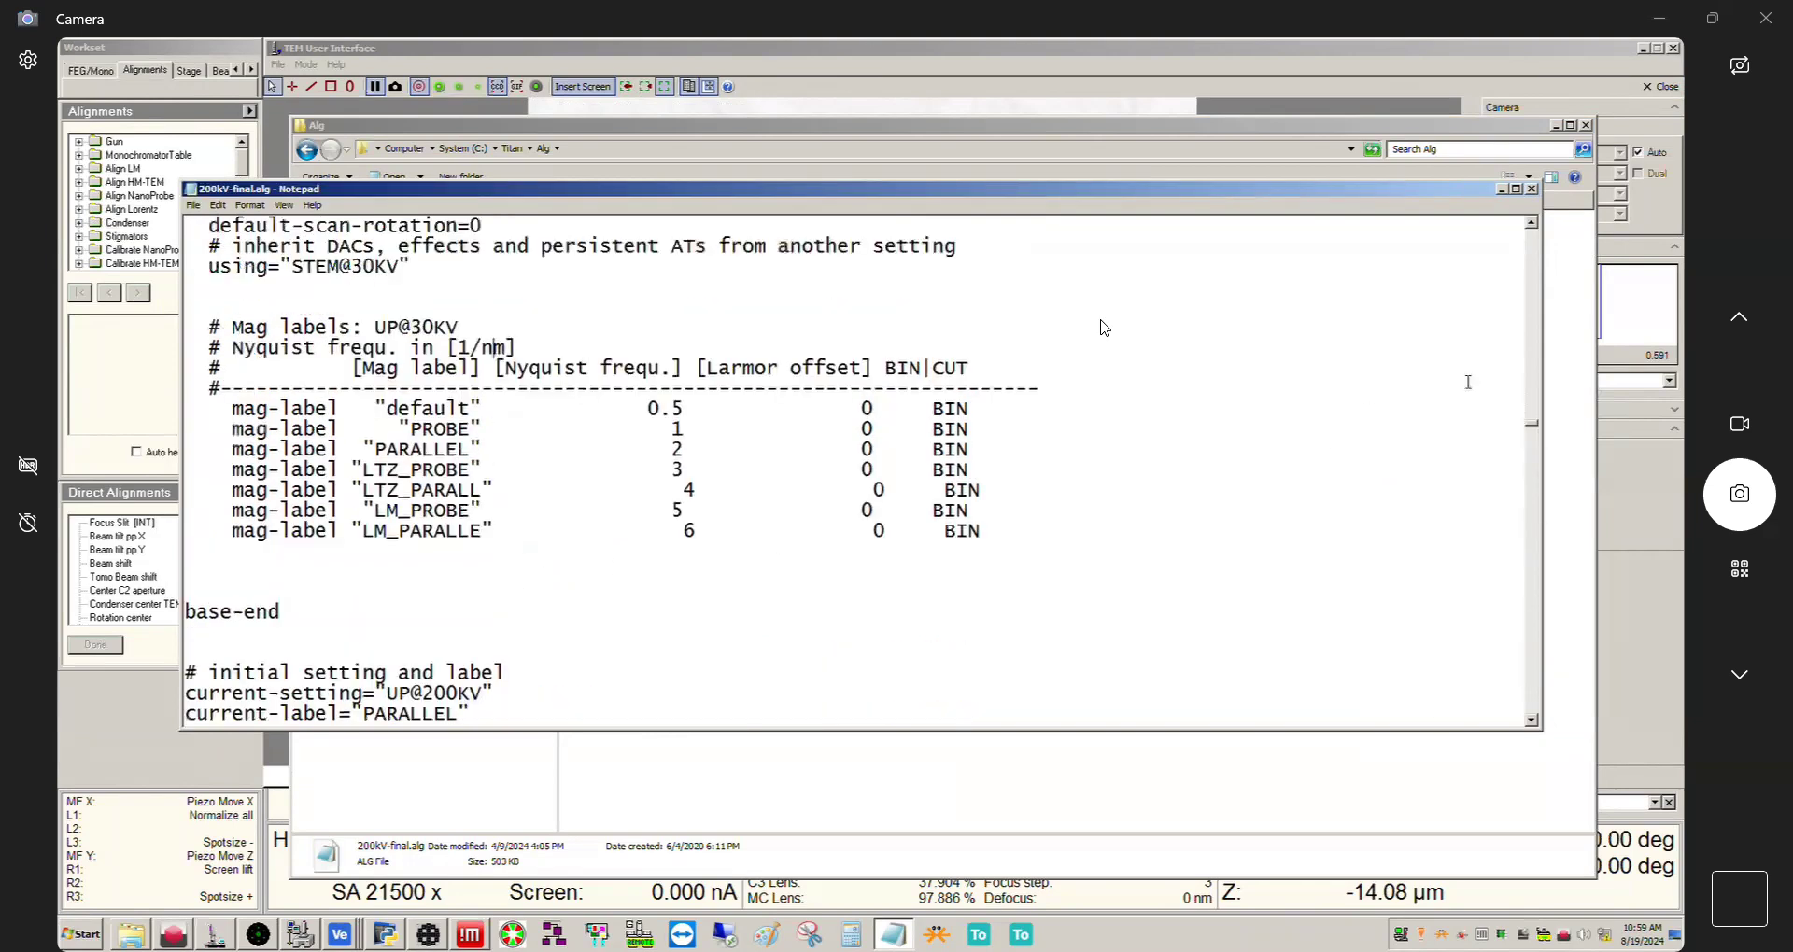
{"action": "left_click_drag", "start_coordinate": [1532, 423], "coordinate": [1532, 230]}
{"action": "scroll", "coordinate": [558, 567], "scroll_direction": "down", "scroll_amount": 2}
{"action": "scroll", "coordinate": [558, 567], "scroll_direction": "up", "scroll_amount": 2}
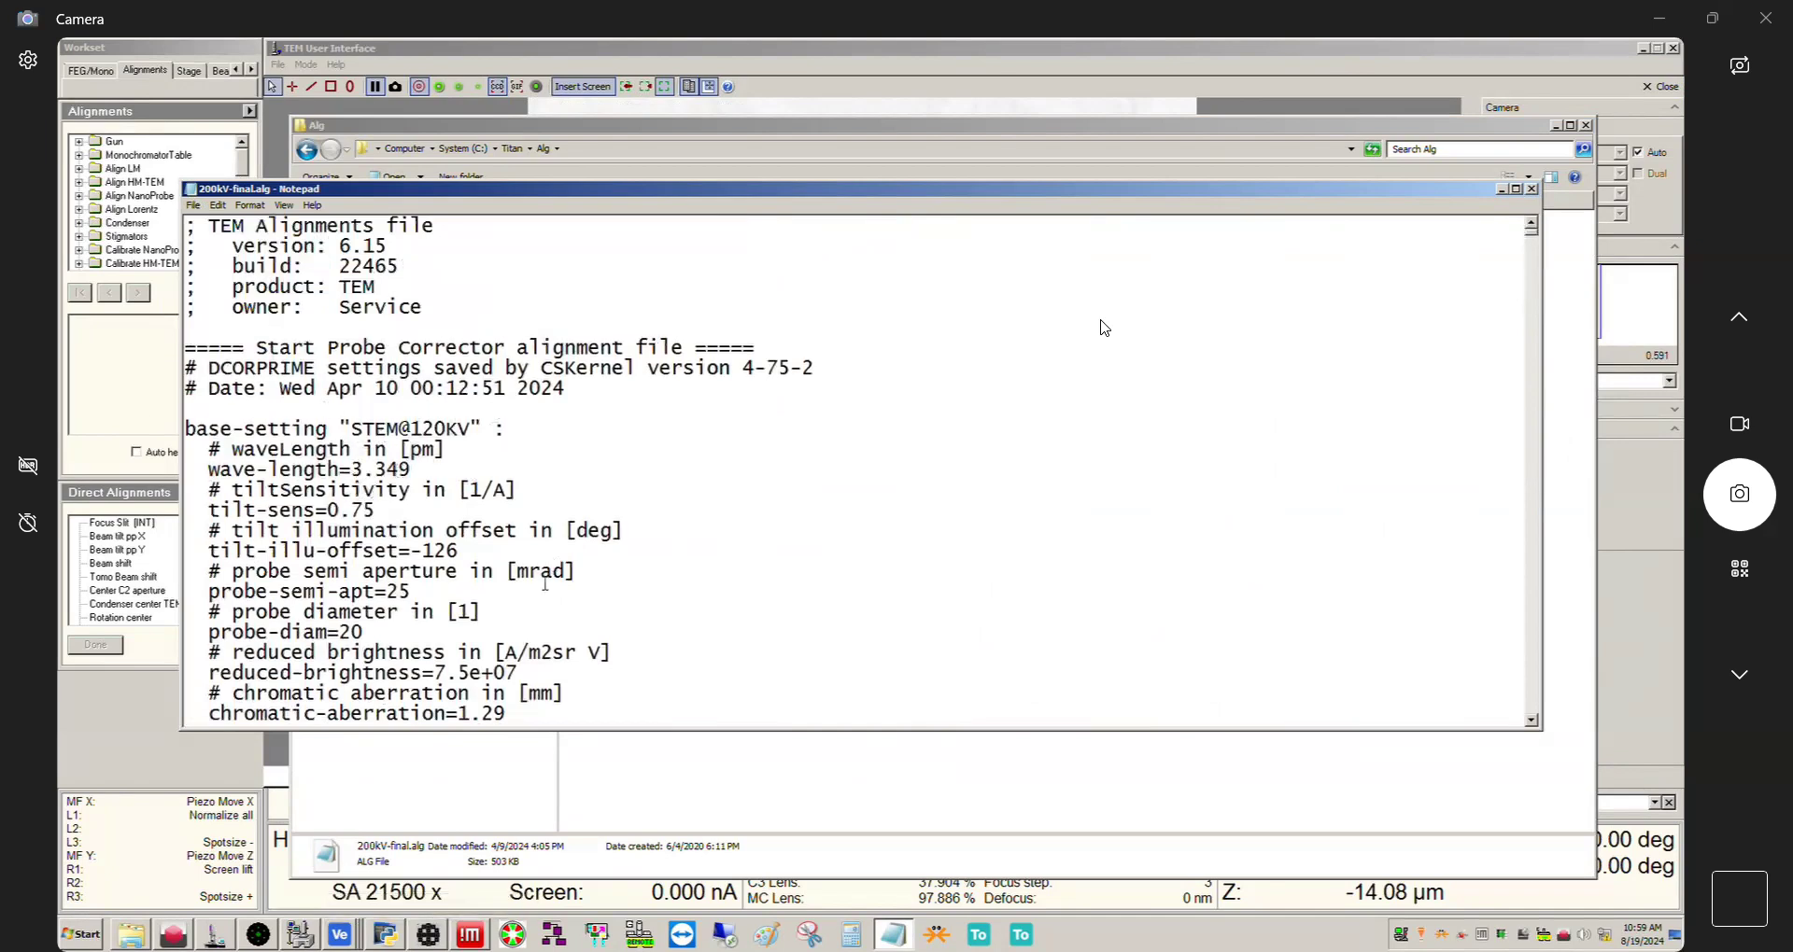
- Read the STEM@120KV, 160KV and 200KV sections down to the current-setting UP@200KV, current-label PARALLEL lines
{"action": "left_click_drag", "start_coordinate": [441, 189], "coordinate": [411, 160]}
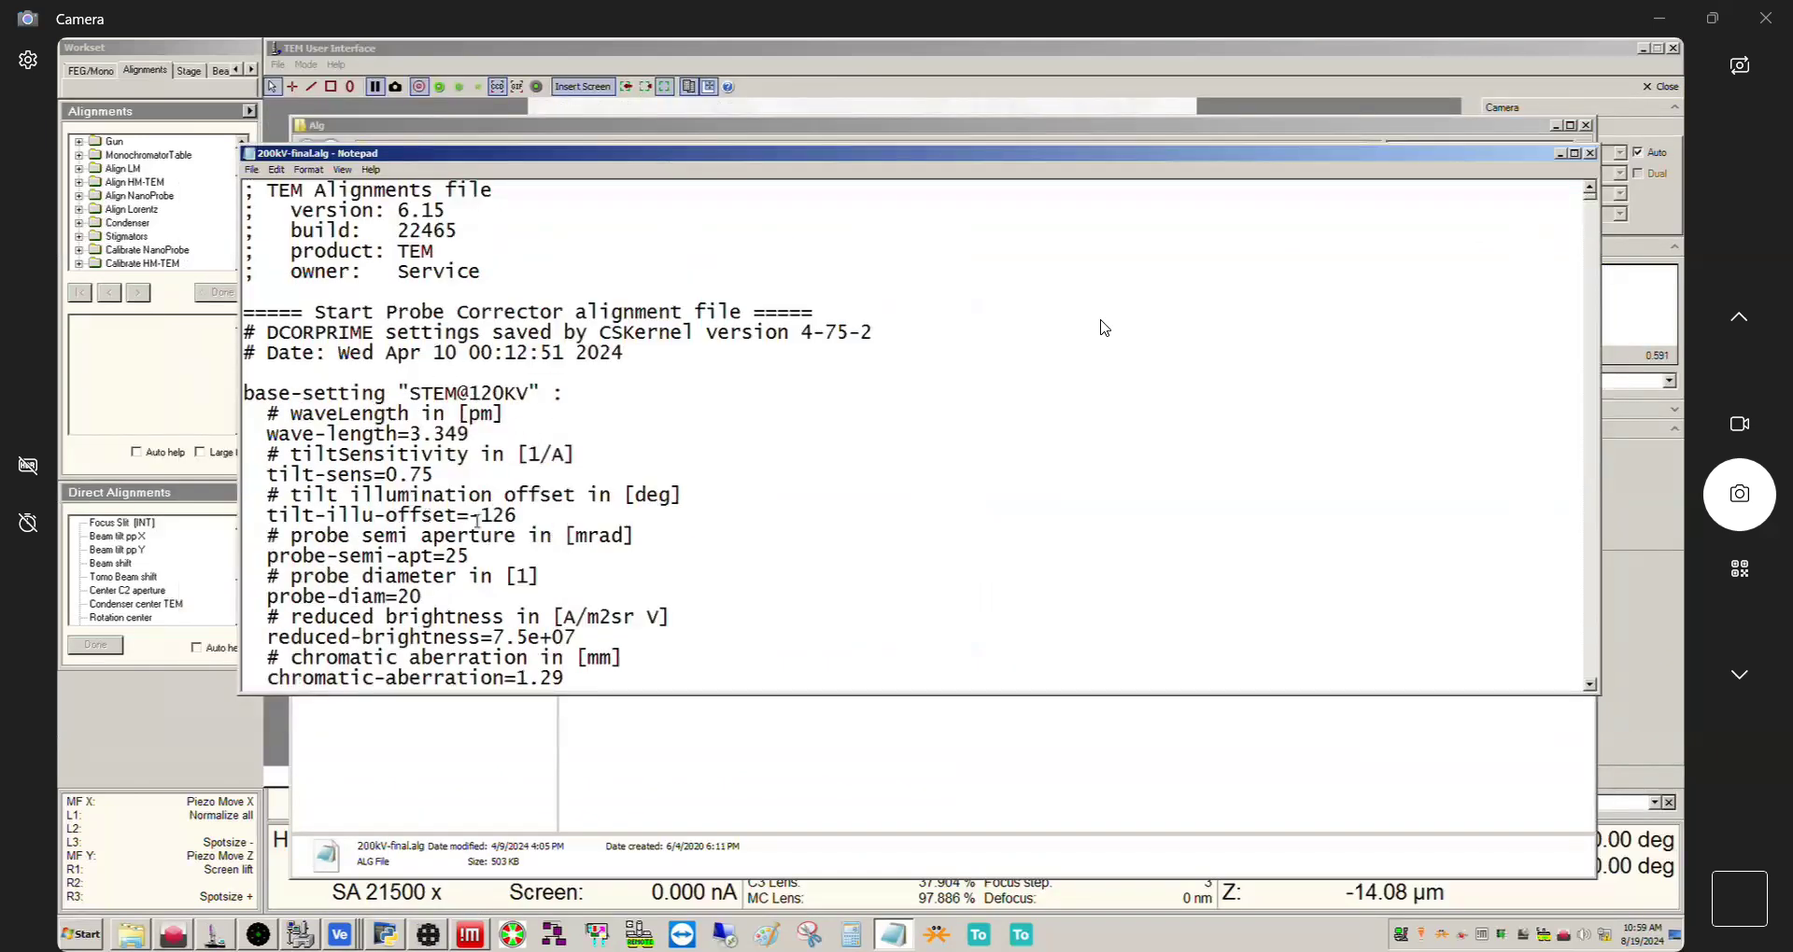
{"action": "scroll", "coordinate": [478, 530], "scroll_direction": "down", "scroll_amount": 15}
{"action": "scroll", "coordinate": [478, 529], "scroll_direction": "down", "scroll_amount": 10}
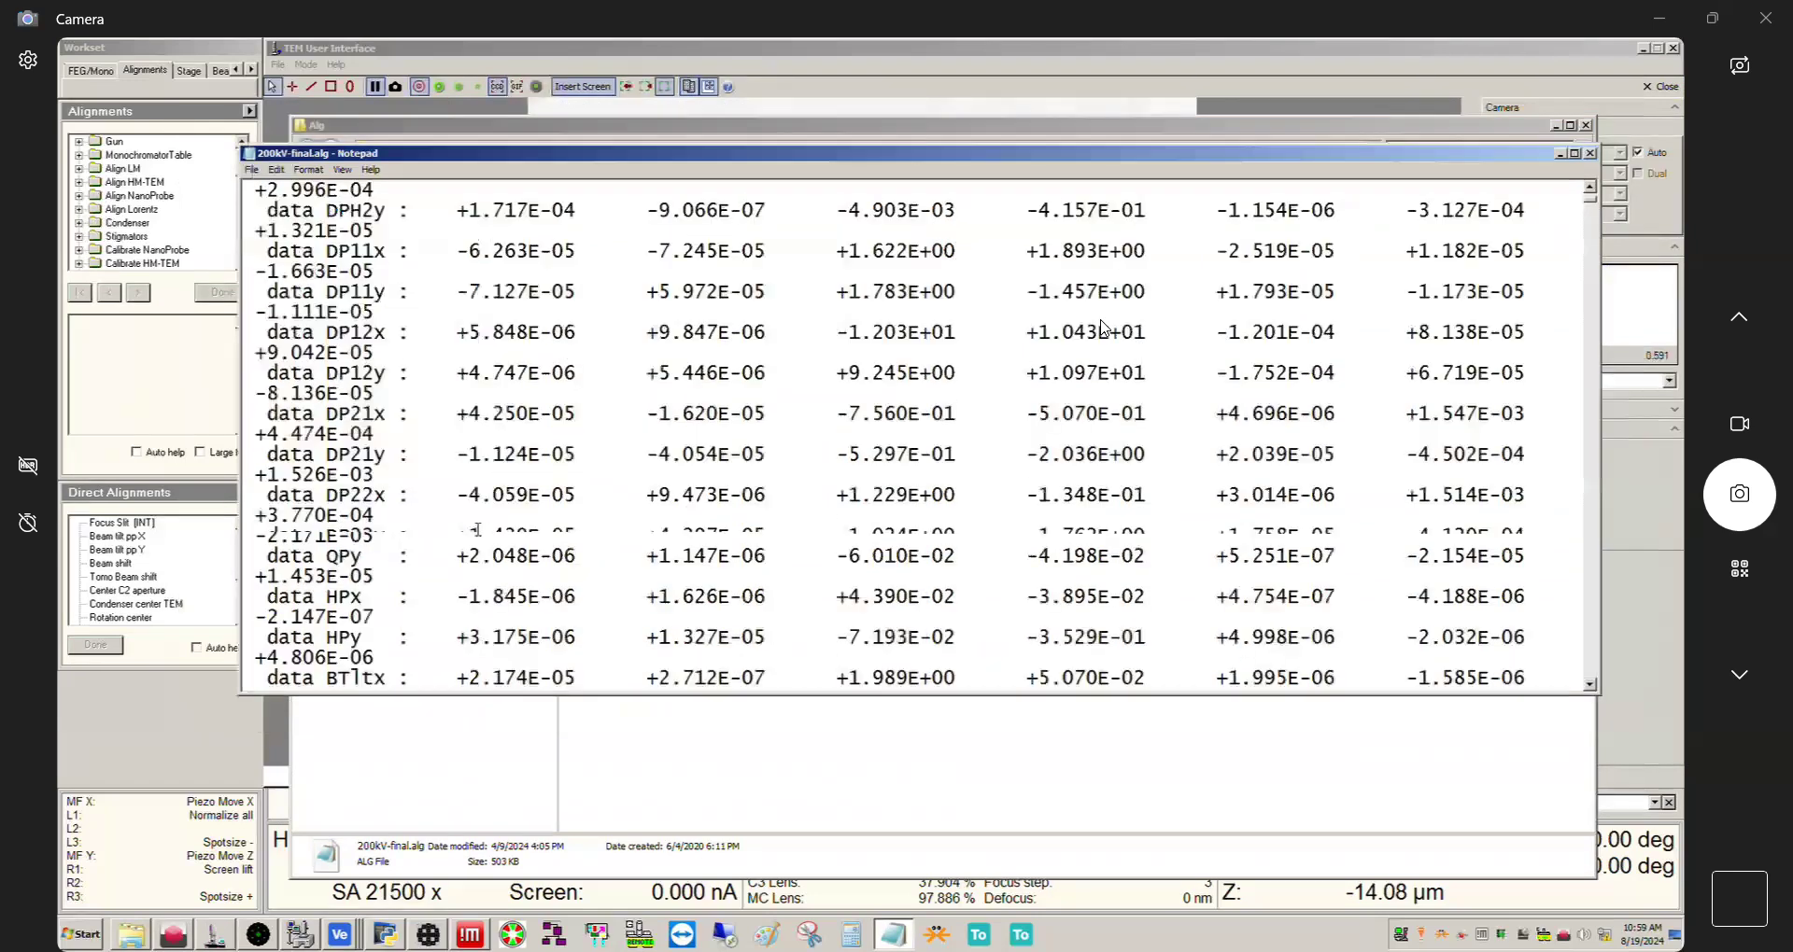
{"action": "scroll", "coordinate": [484, 530], "scroll_direction": "down", "scroll_amount": 10}
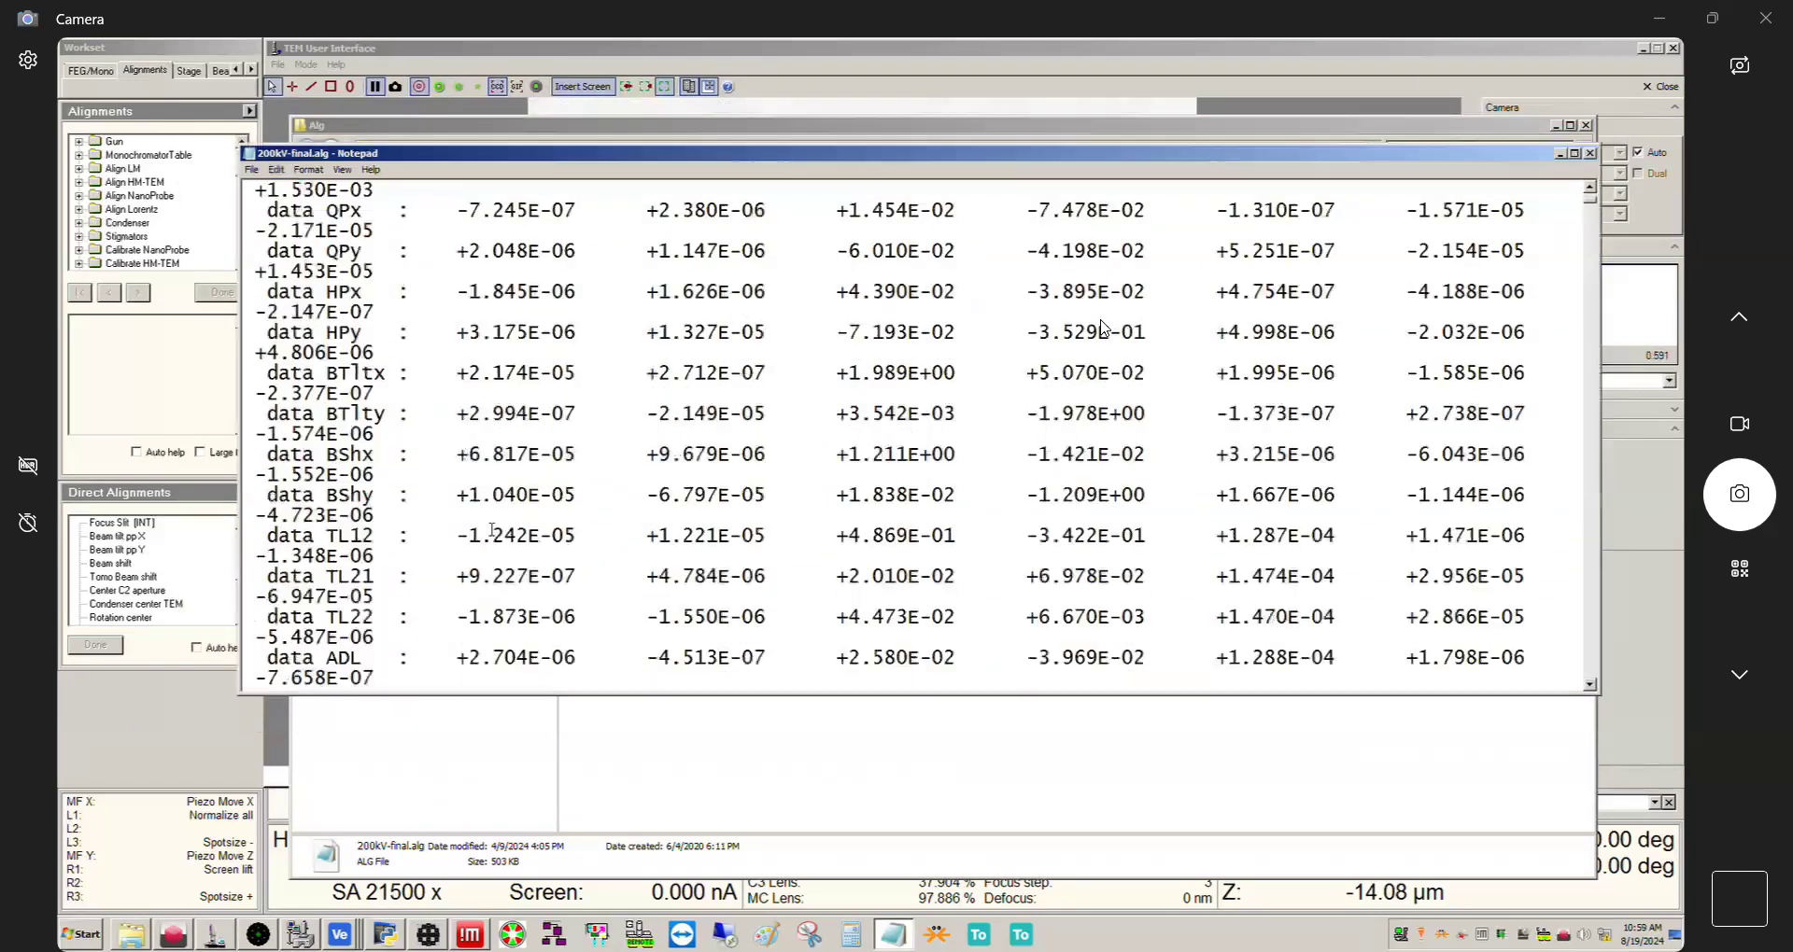
{"action": "scroll", "coordinate": [492, 529], "scroll_direction": "down", "scroll_amount": 12}
{"action": "scroll", "coordinate": [504, 523], "scroll_direction": "up", "scroll_amount": 4}
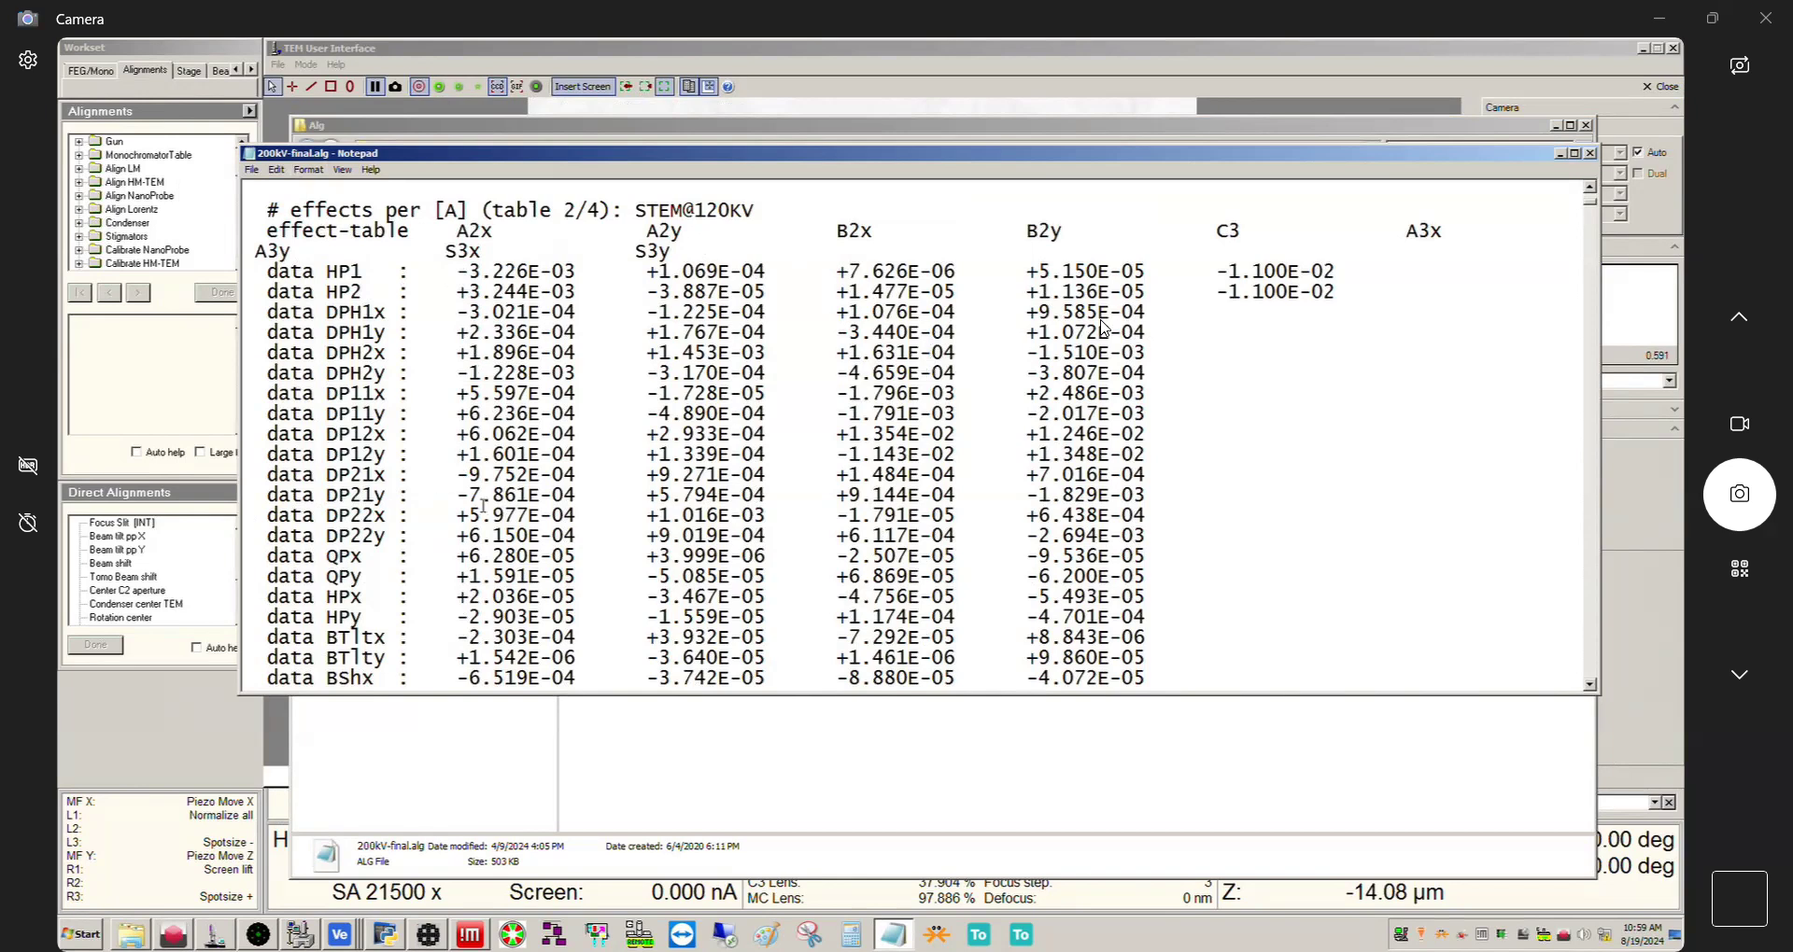
{"action": "scroll", "coordinate": [544, 504], "scroll_direction": "down", "scroll_amount": 6}
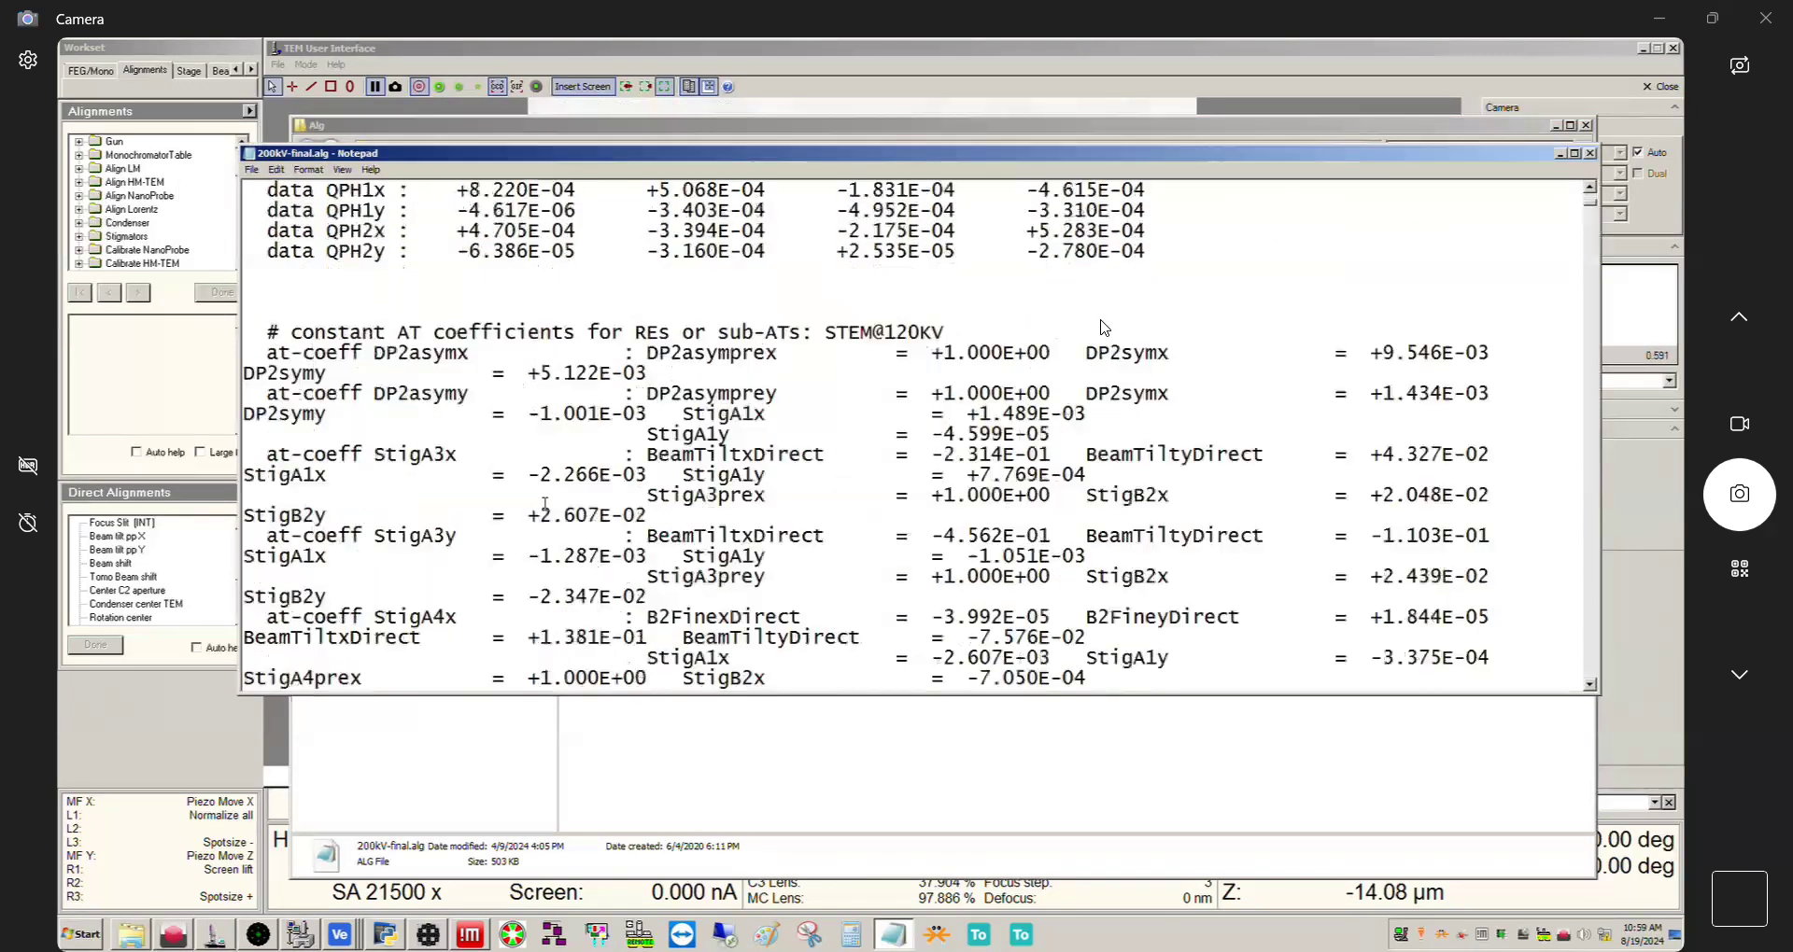
{"action": "scroll", "coordinate": [570, 492], "scroll_direction": "down", "scroll_amount": 12}
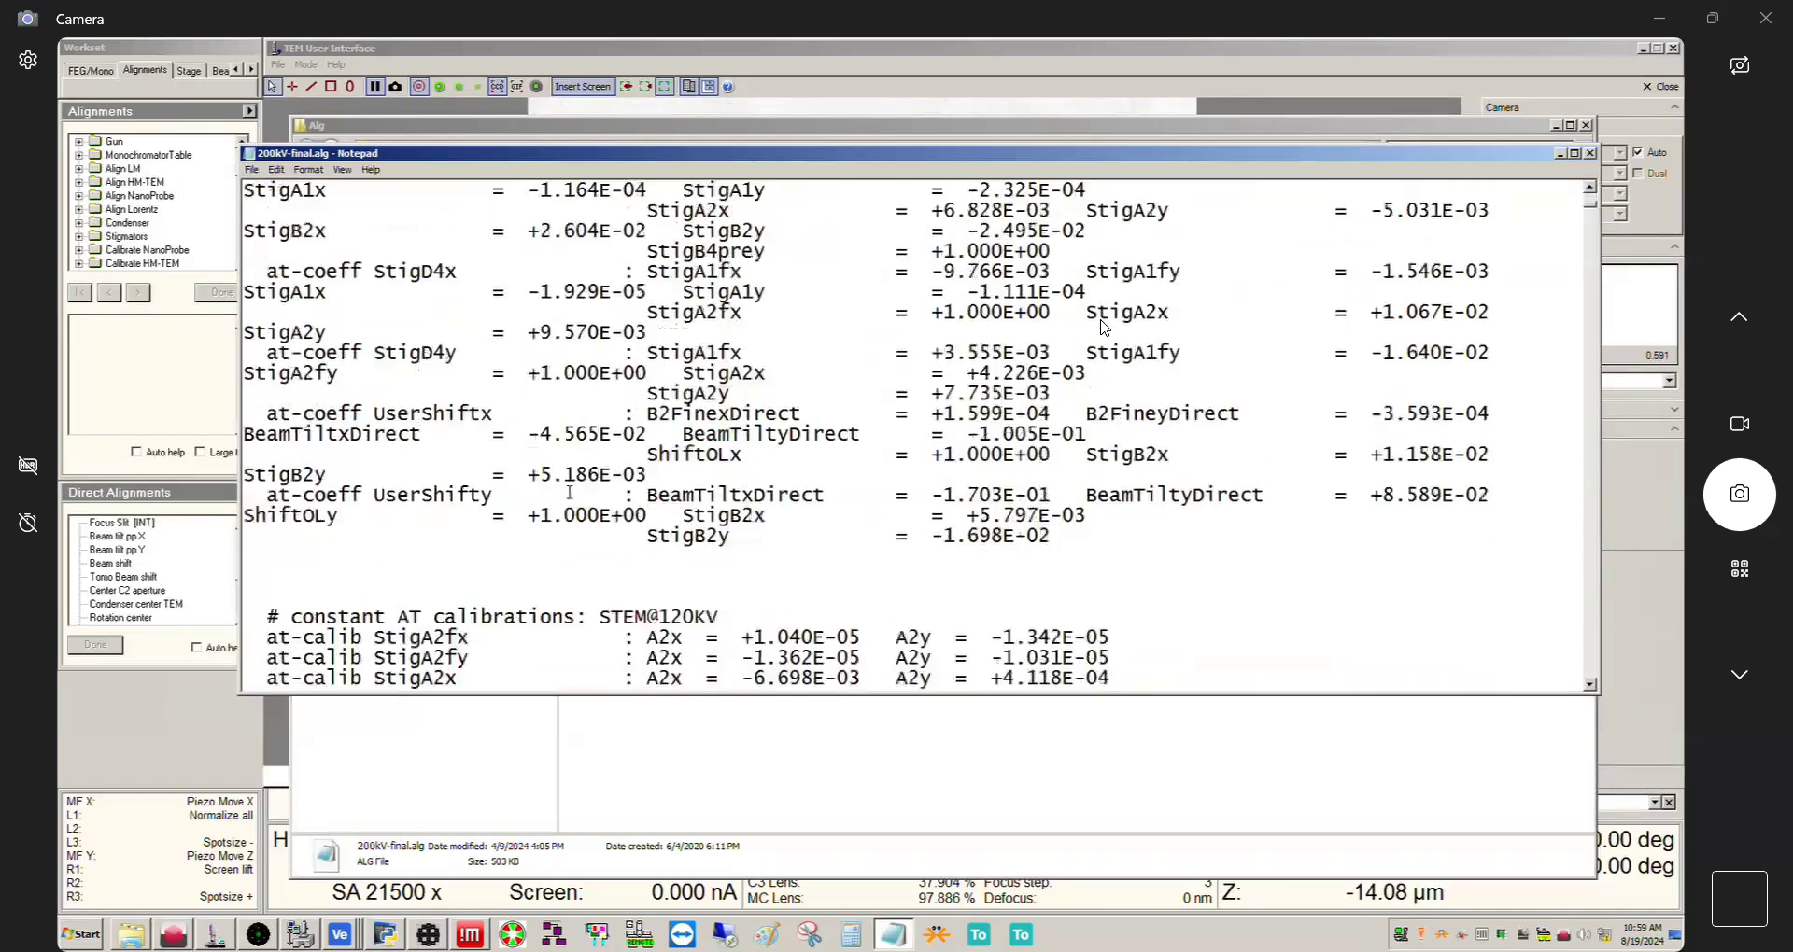
{"action": "scroll", "coordinate": [569, 492], "scroll_direction": "down", "scroll_amount": 5}
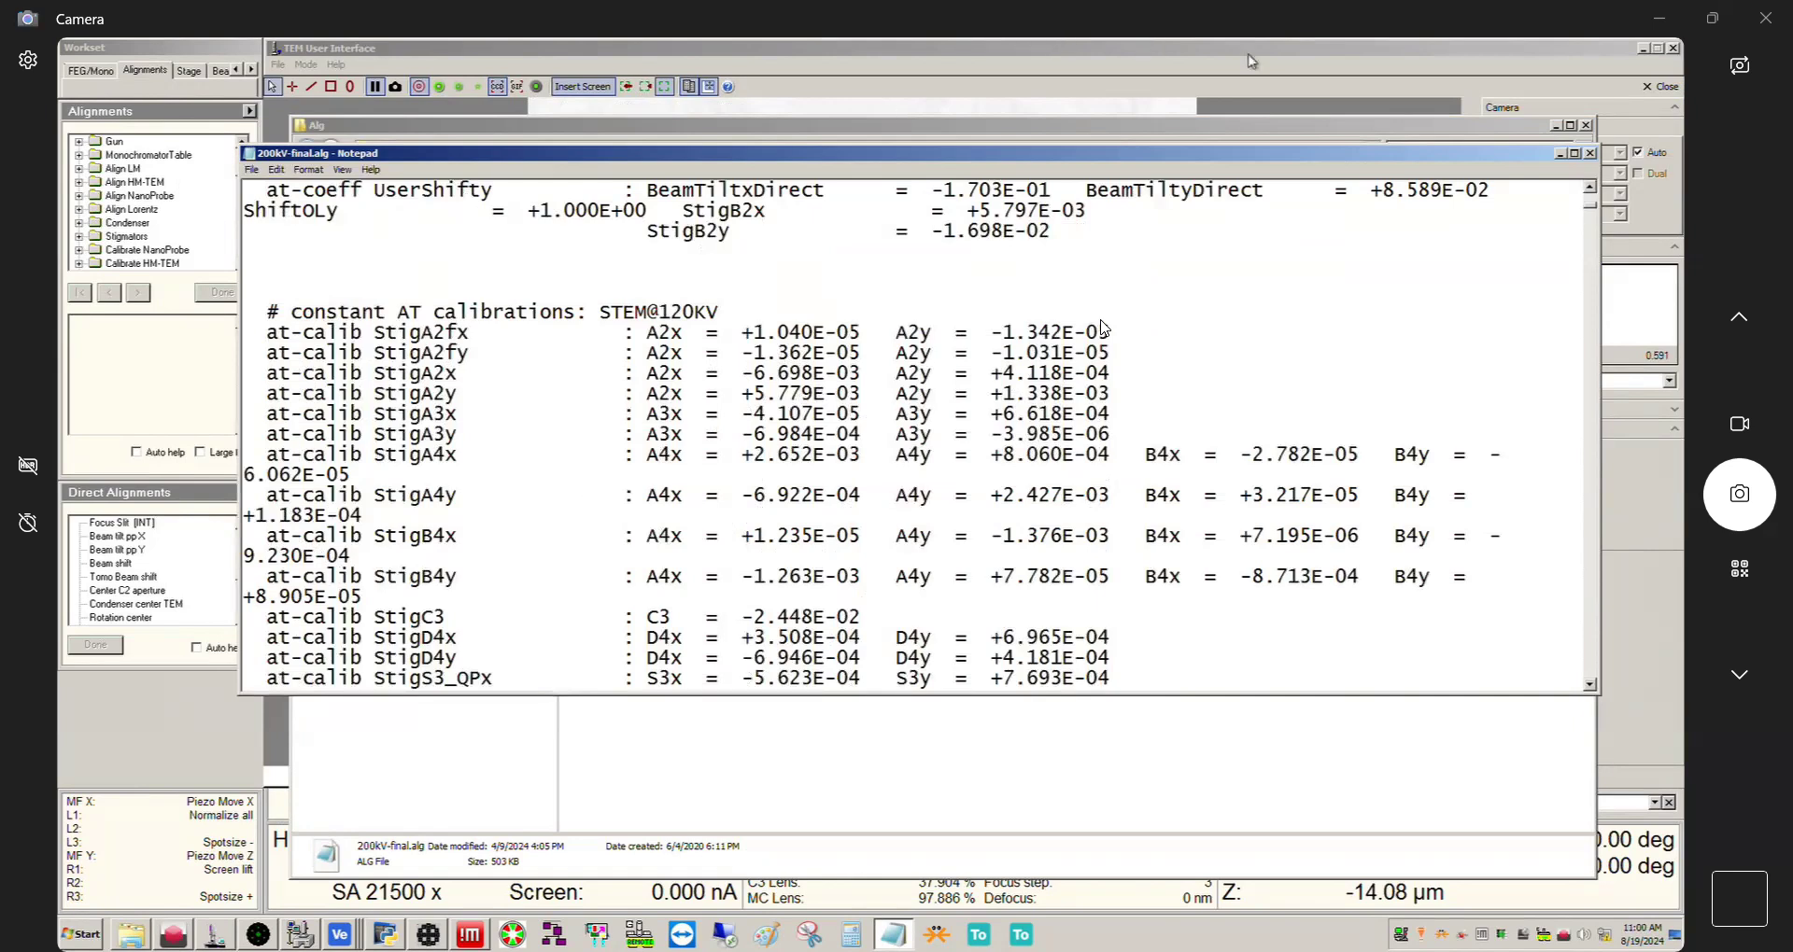
{"action": "scroll", "coordinate": [523, 495], "scroll_direction": "down", "scroll_amount": 3}
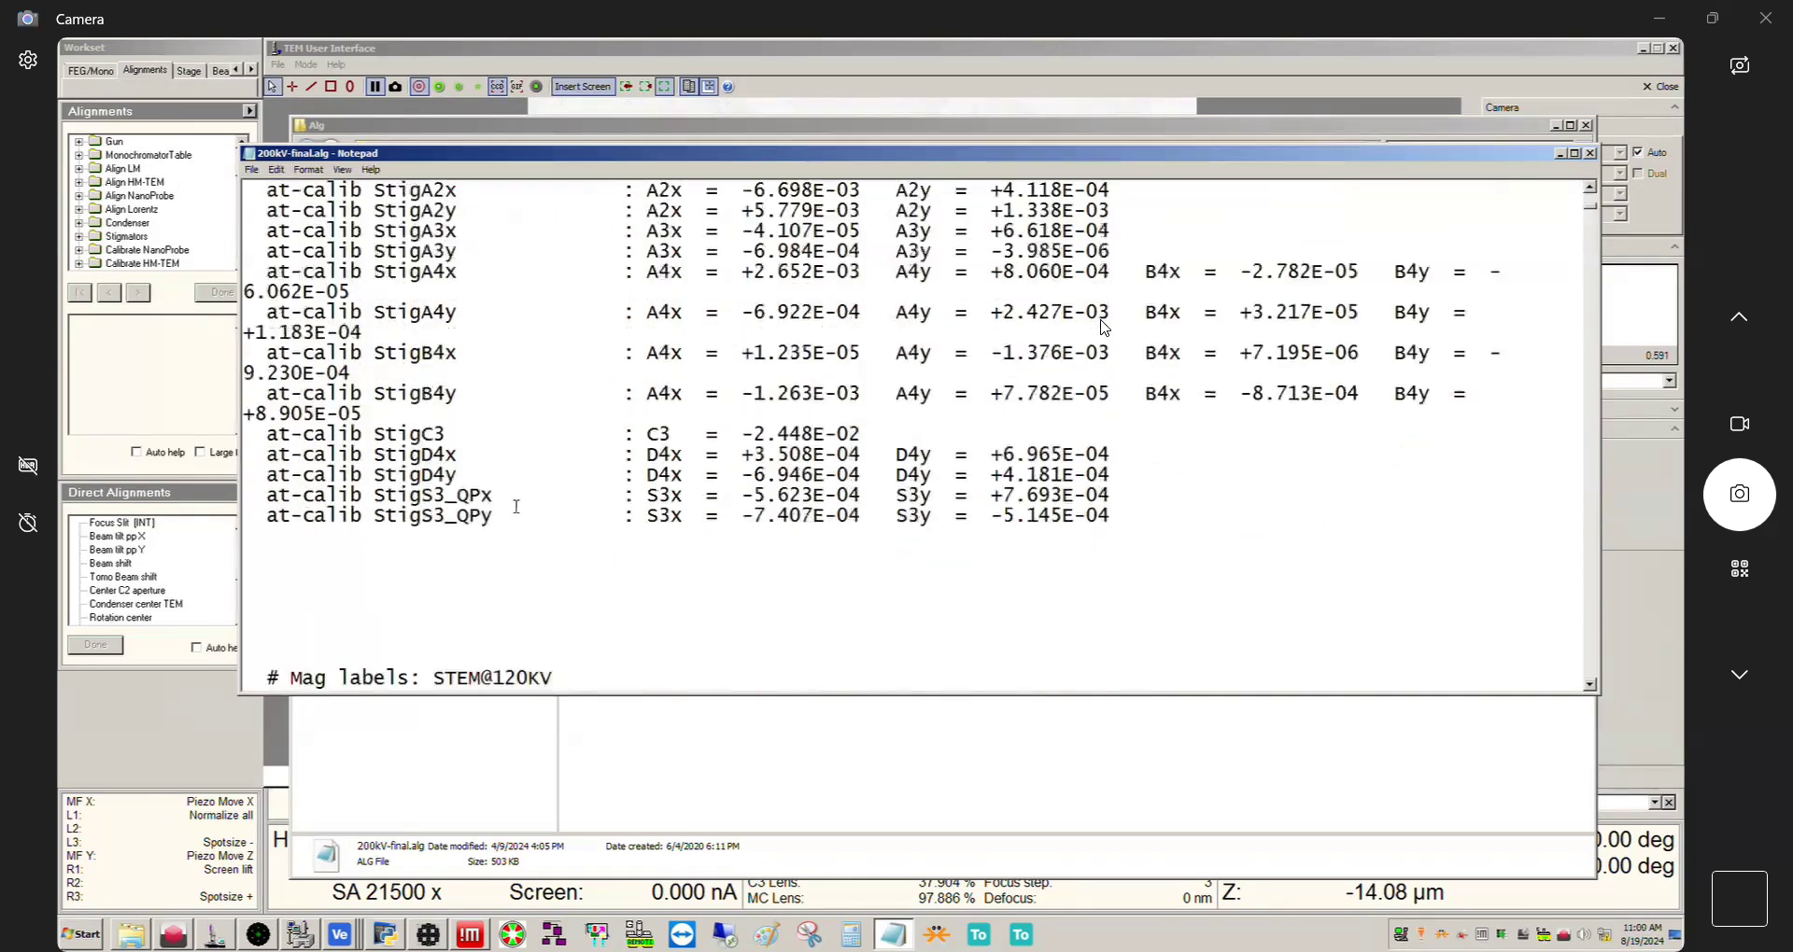
{"action": "scroll", "coordinate": [517, 506], "scroll_direction": "down", "scroll_amount": 5}
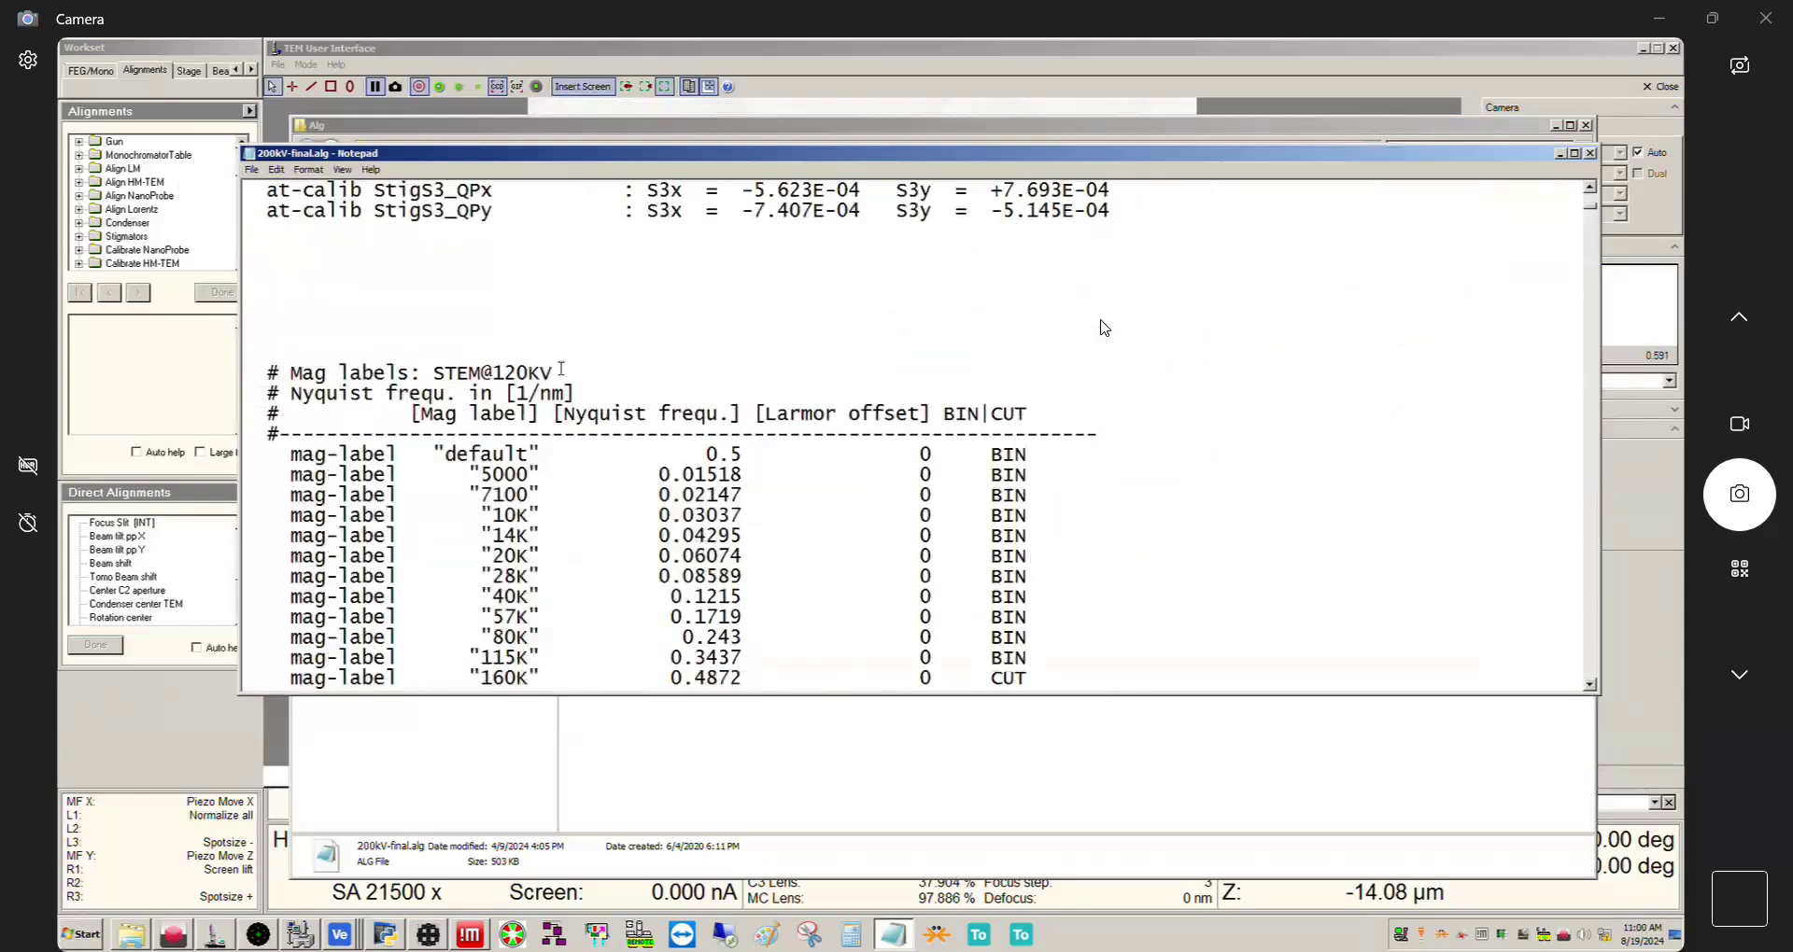
{"action": "scroll", "coordinate": [573, 362], "scroll_direction": "down", "scroll_amount": 17}
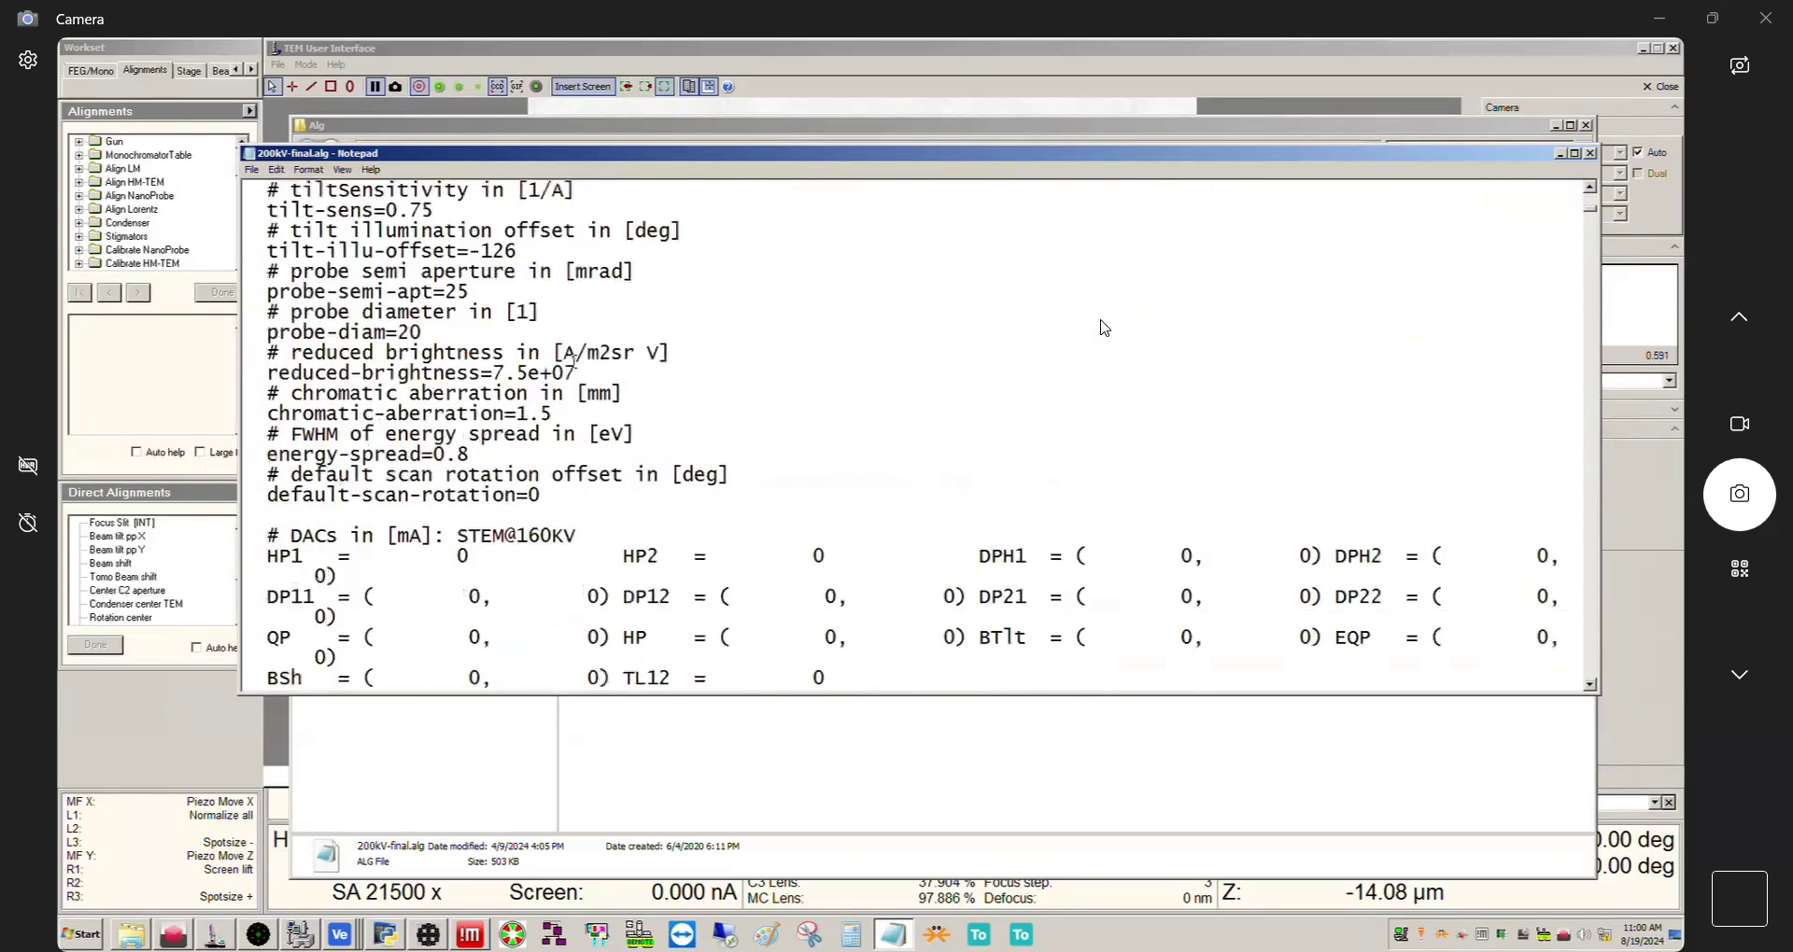
{"action": "scroll", "coordinate": [574, 363], "scroll_direction": "up", "scroll_amount": 3}
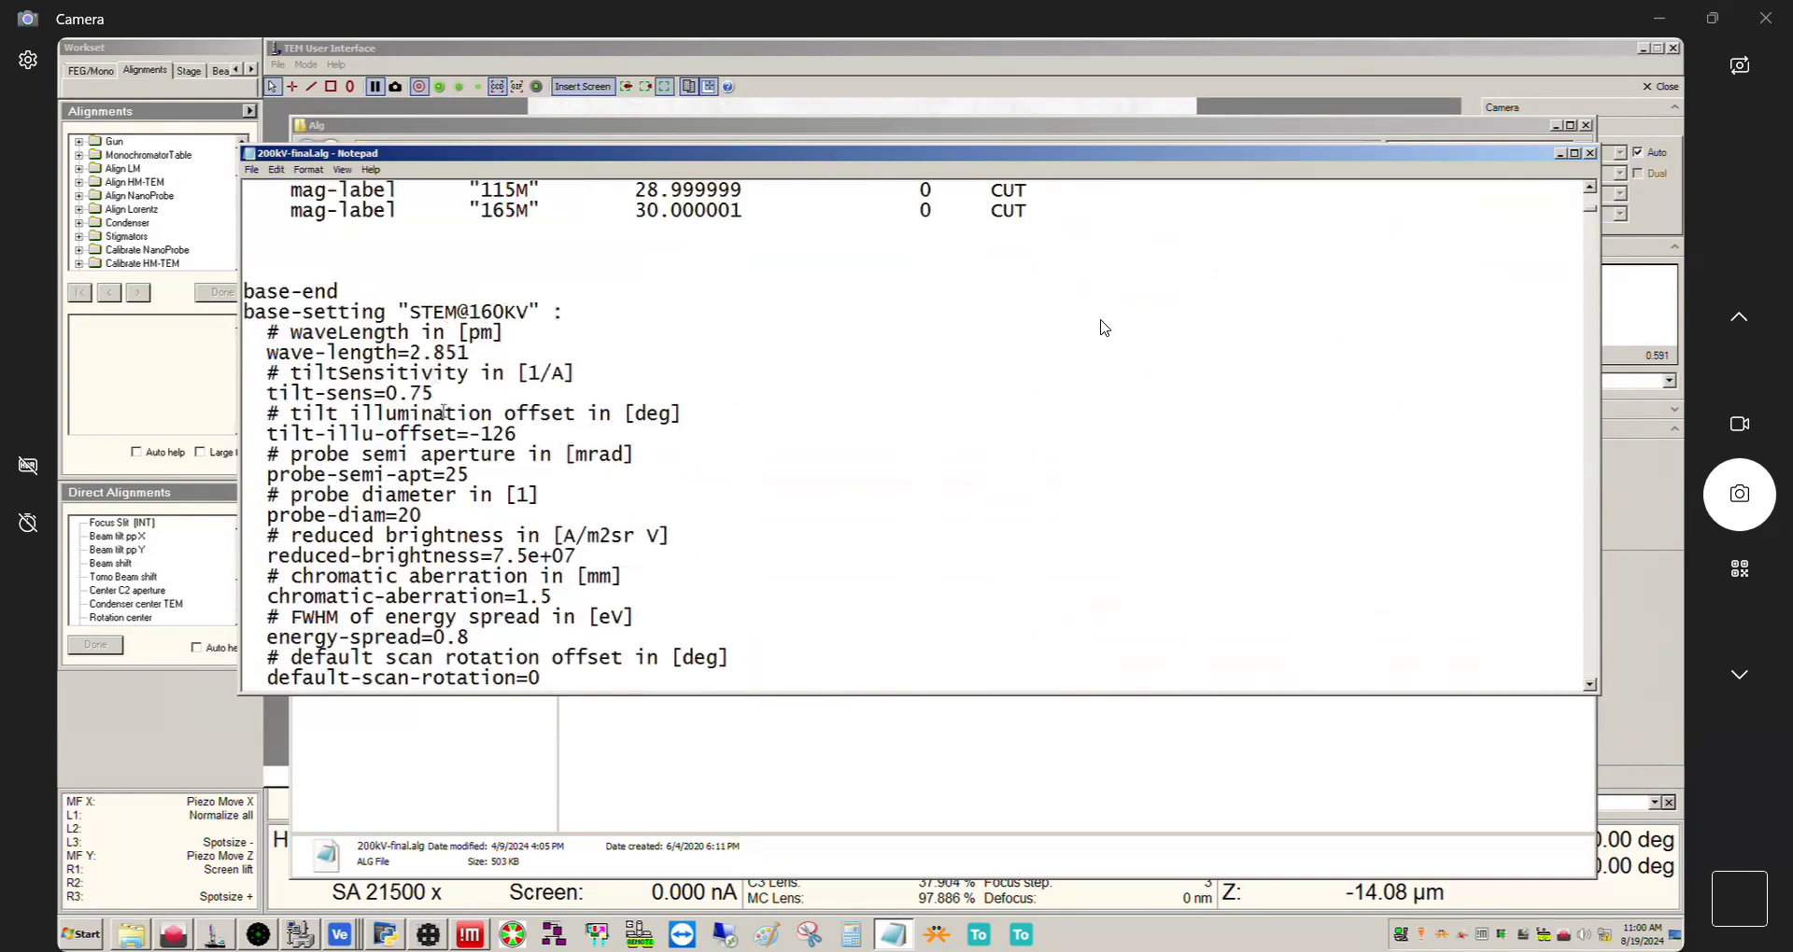
{"action": "scroll", "coordinate": [443, 412], "scroll_direction": "down", "scroll_amount": 9}
{"action": "scroll", "coordinate": [385, 585], "scroll_direction": "down", "scroll_amount": 8}
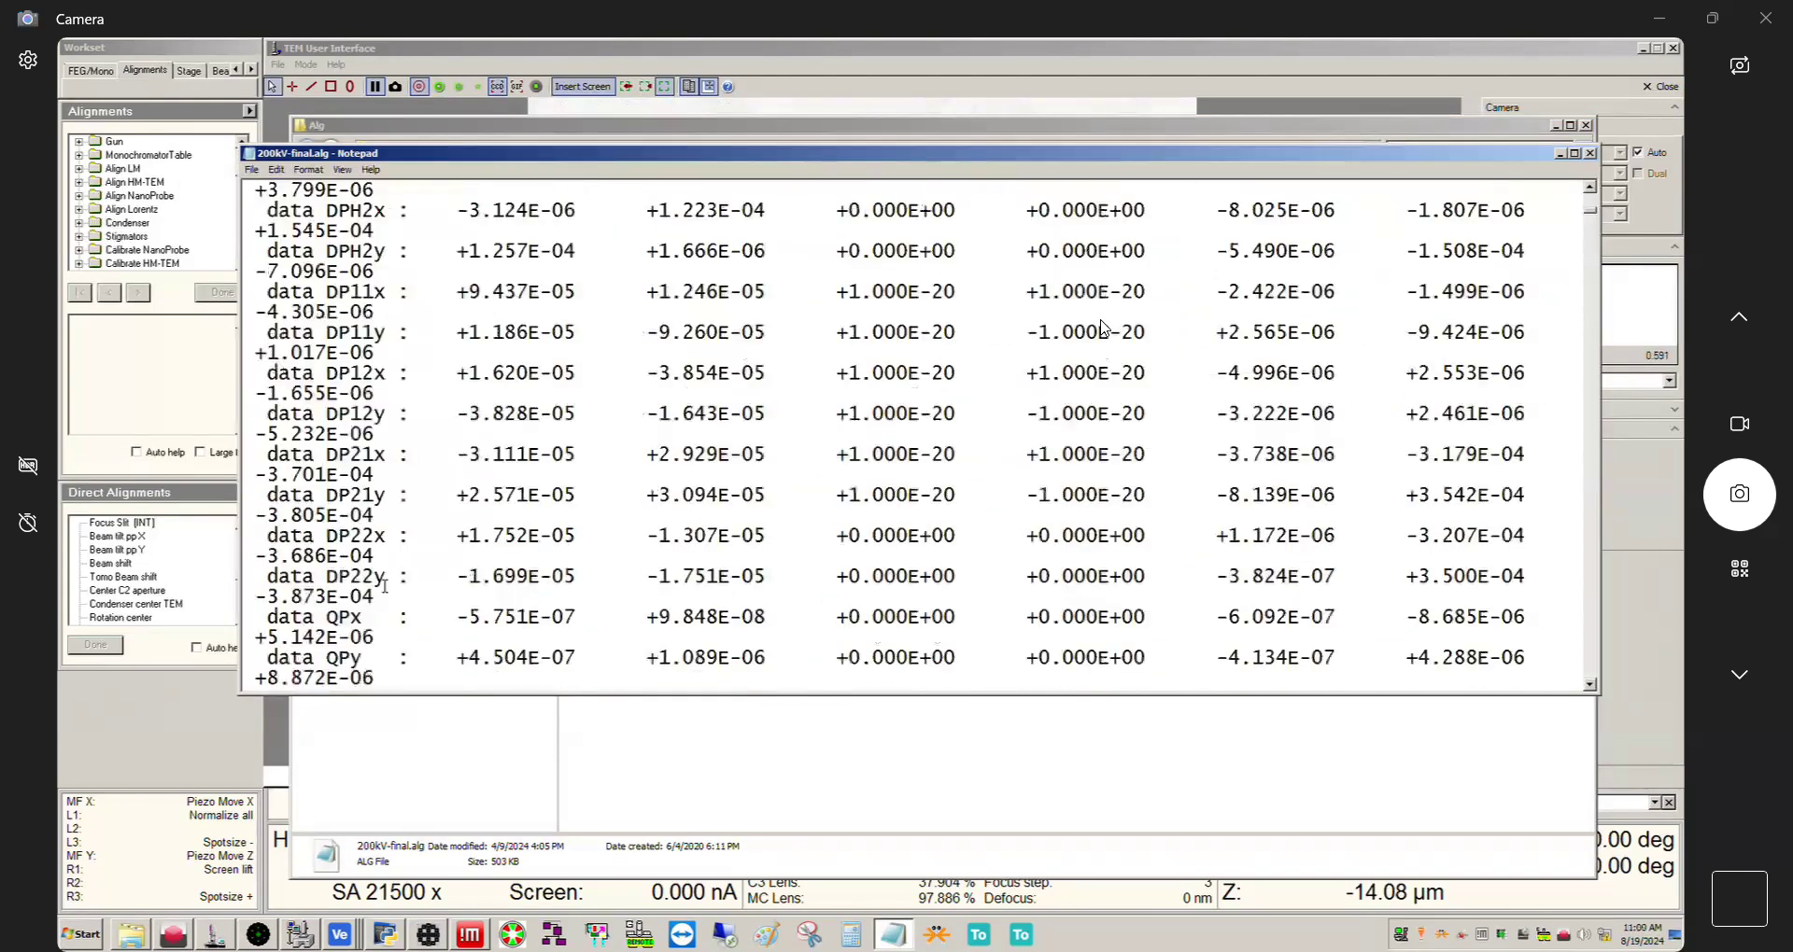
{"action": "scroll", "coordinate": [384, 585], "scroll_direction": "down", "scroll_amount": 8}
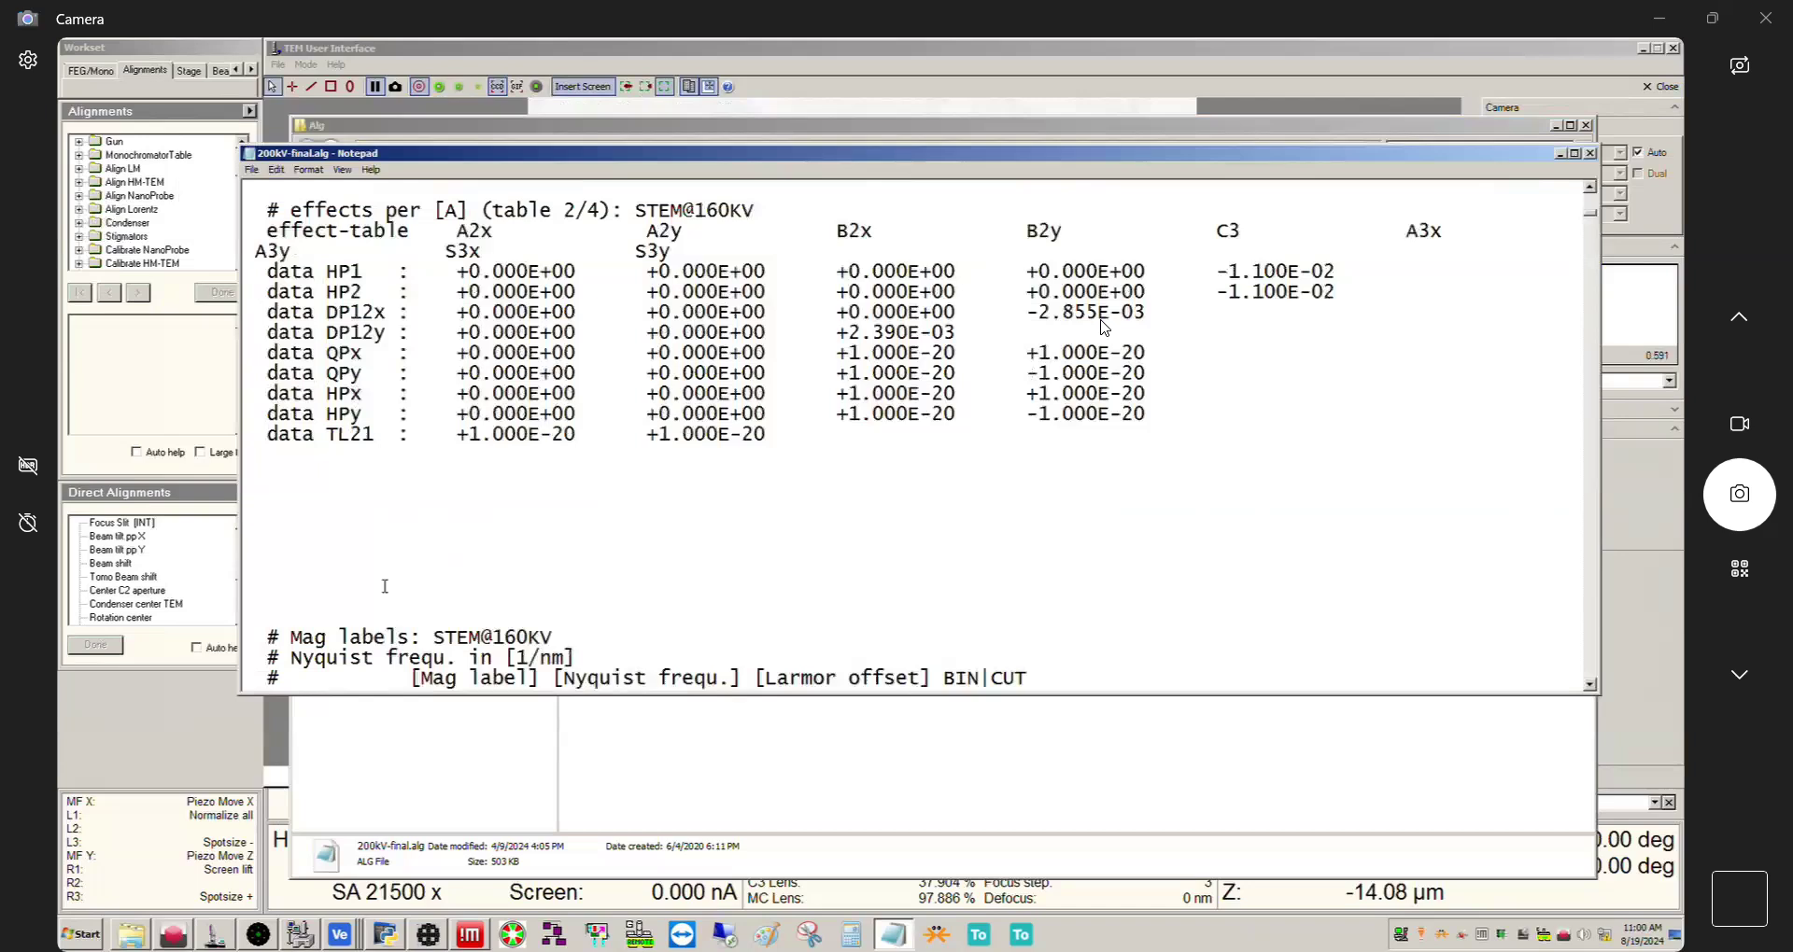
{"action": "scroll", "coordinate": [385, 586], "scroll_direction": "up", "scroll_amount": 2}
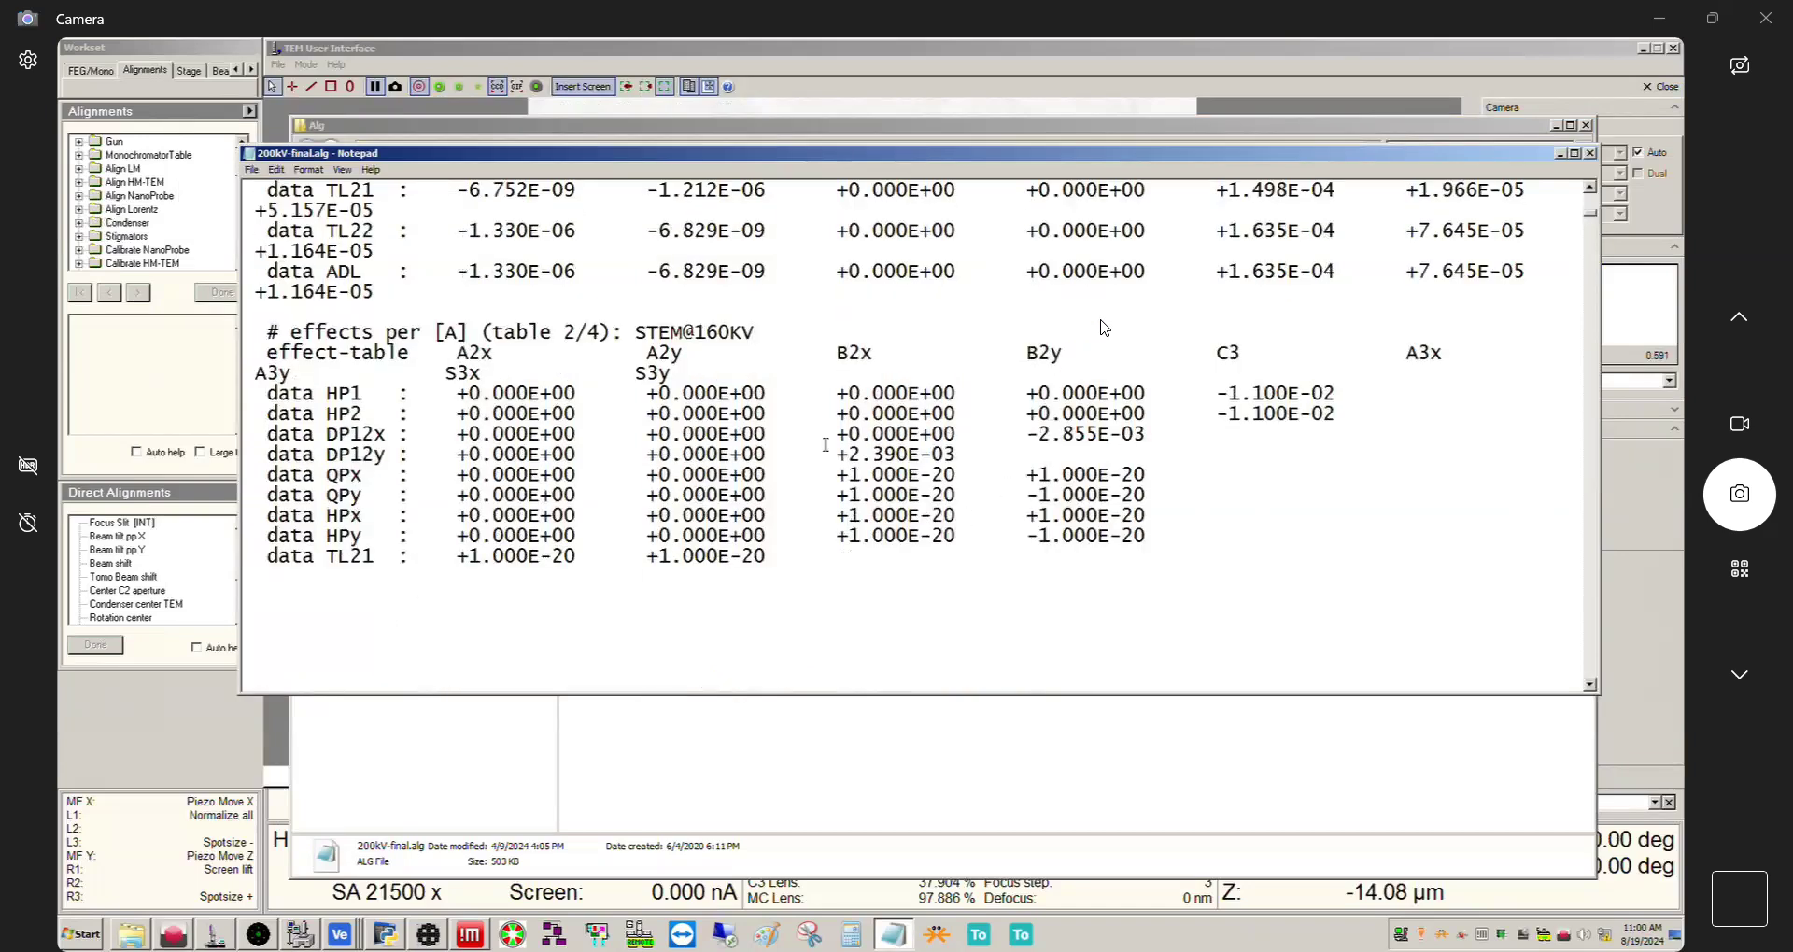
{"action": "scroll", "coordinate": [440, 508], "scroll_direction": "down", "scroll_amount": 6}
{"action": "scroll", "coordinate": [440, 508], "scroll_direction": "down", "scroll_amount": 4}
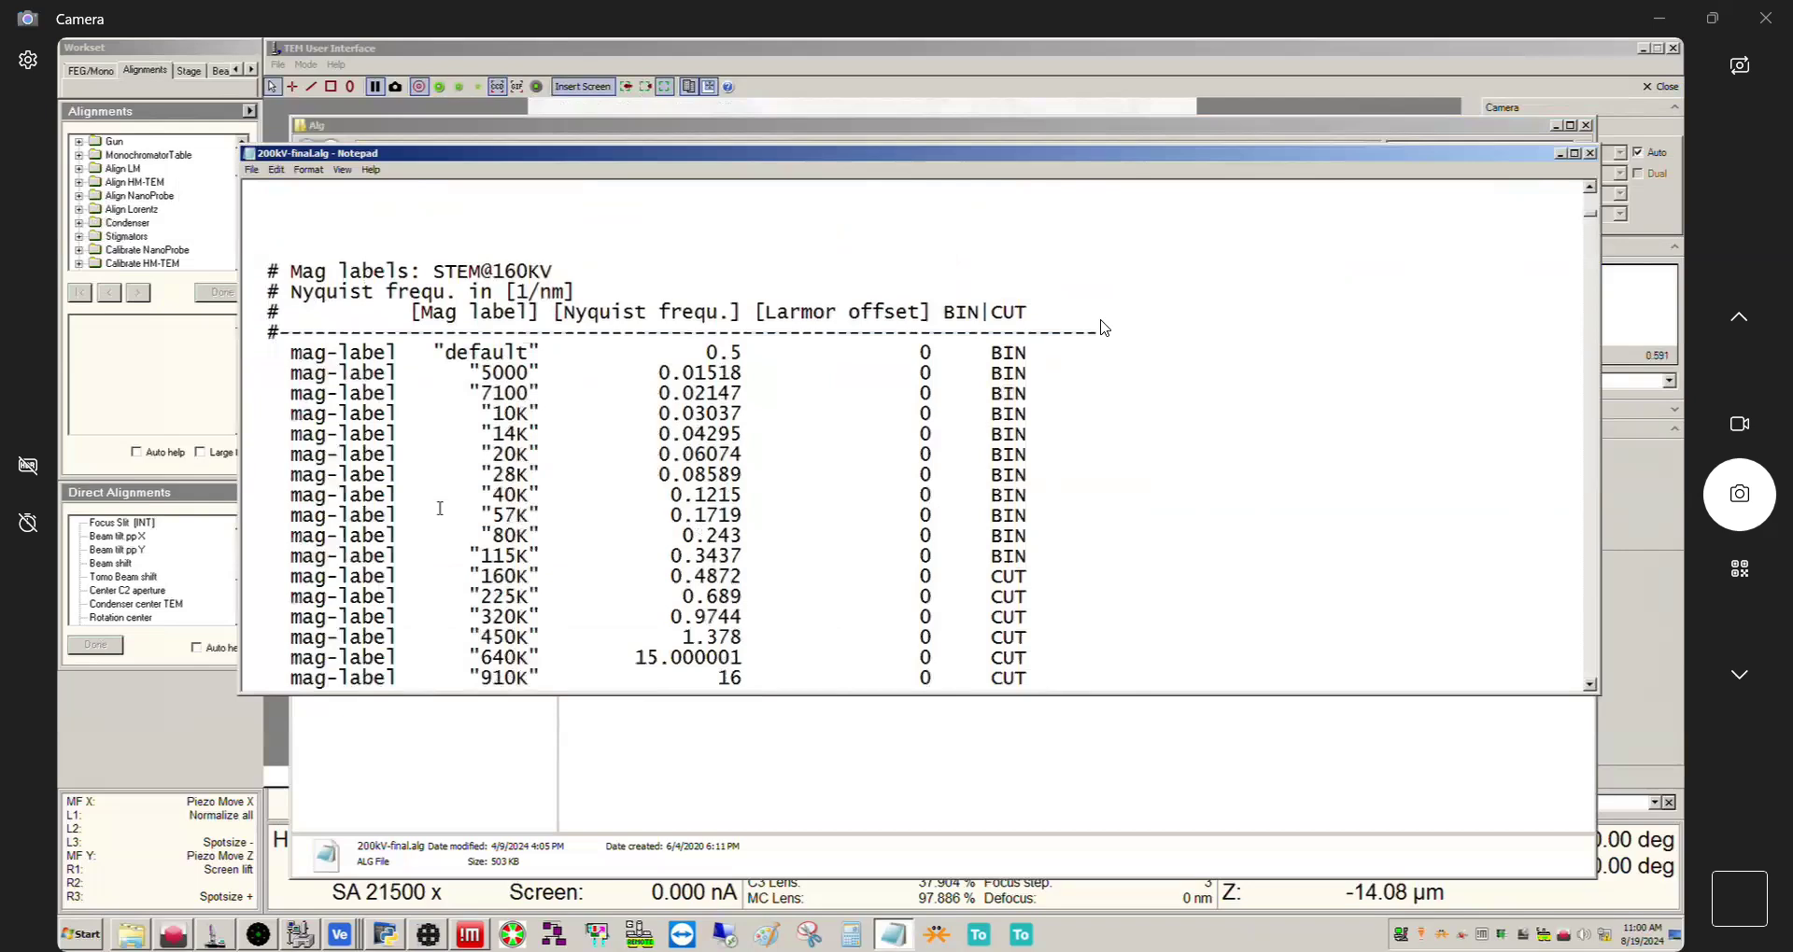
{"action": "scroll", "coordinate": [440, 508], "scroll_direction": "down", "scroll_amount": 20}
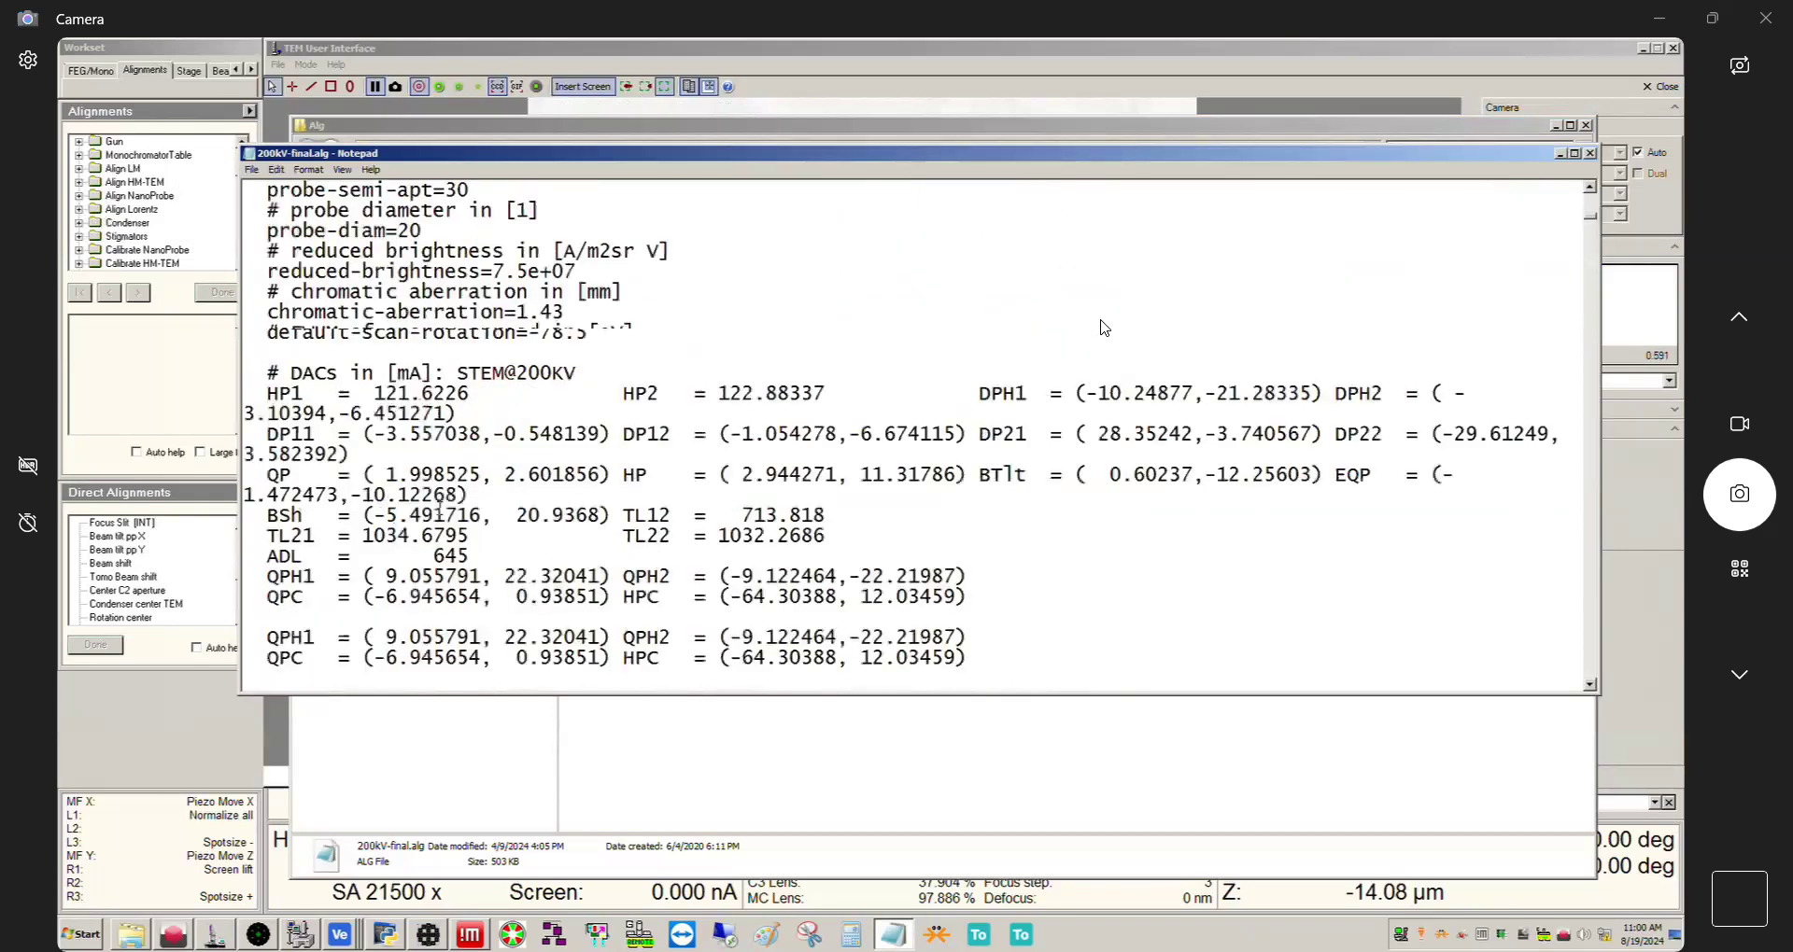
{"action": "scroll", "coordinate": [439, 508], "scroll_direction": "down", "scroll_amount": 8}
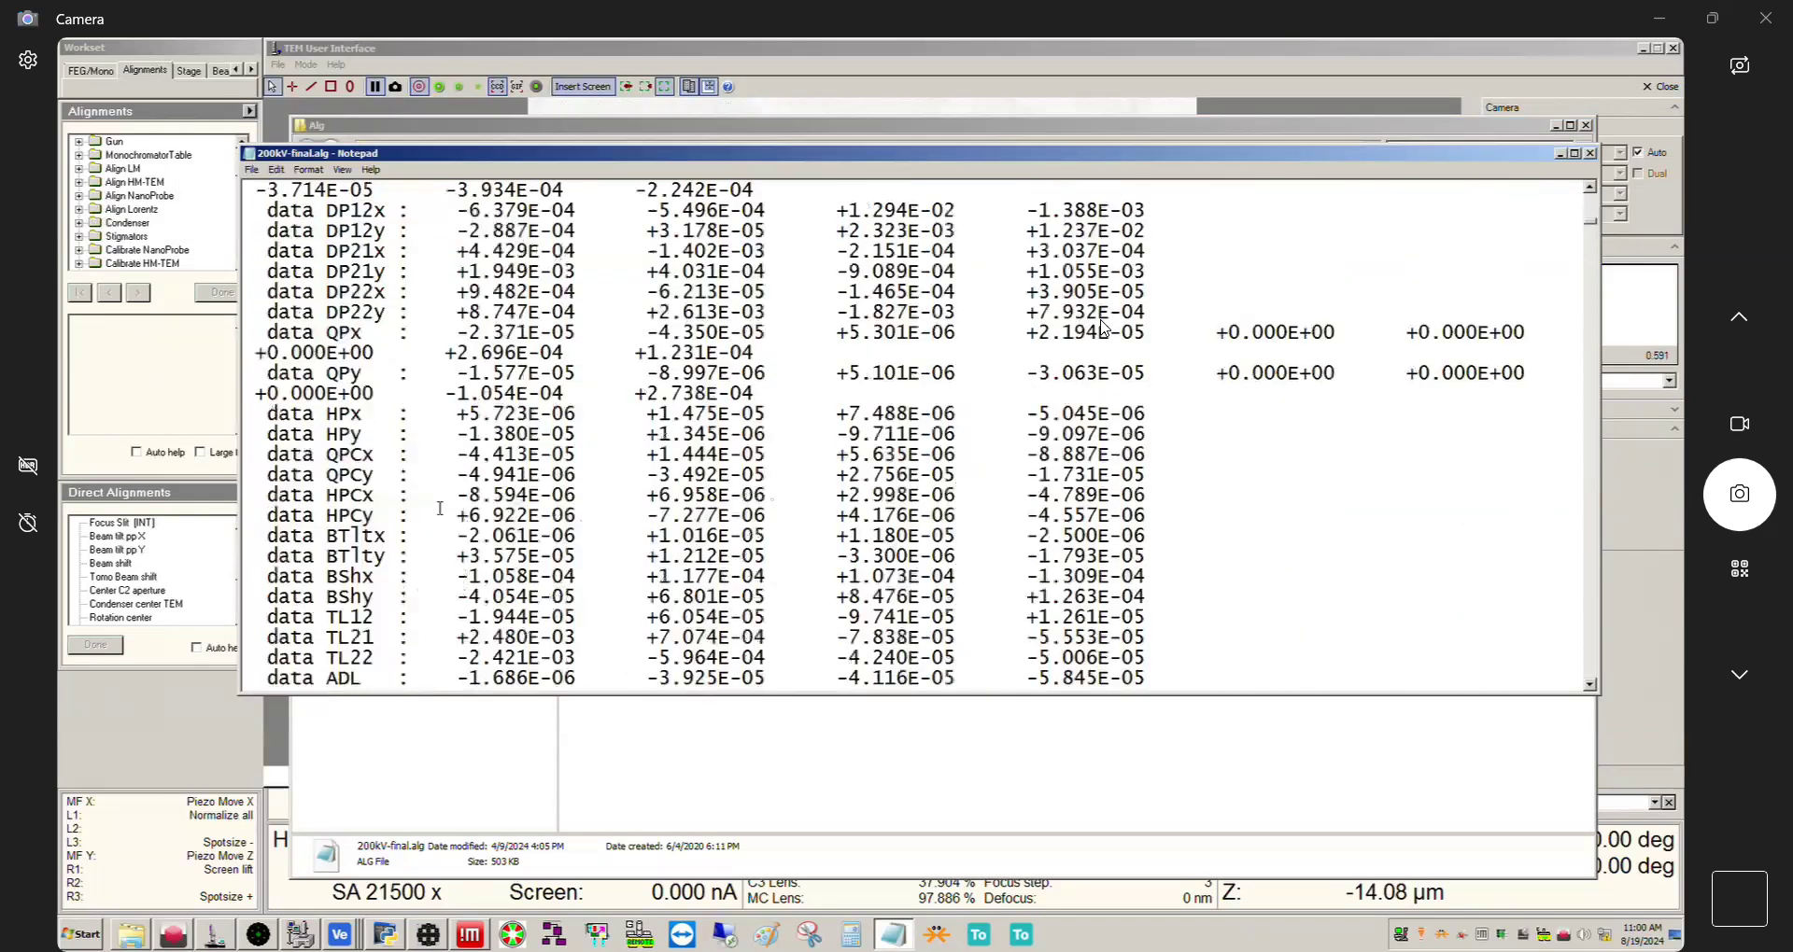
{"action": "scroll", "coordinate": [440, 508], "scroll_direction": "down", "scroll_amount": 10}
{"action": "scroll", "coordinate": [440, 508], "scroll_direction": "down", "scroll_amount": 8}
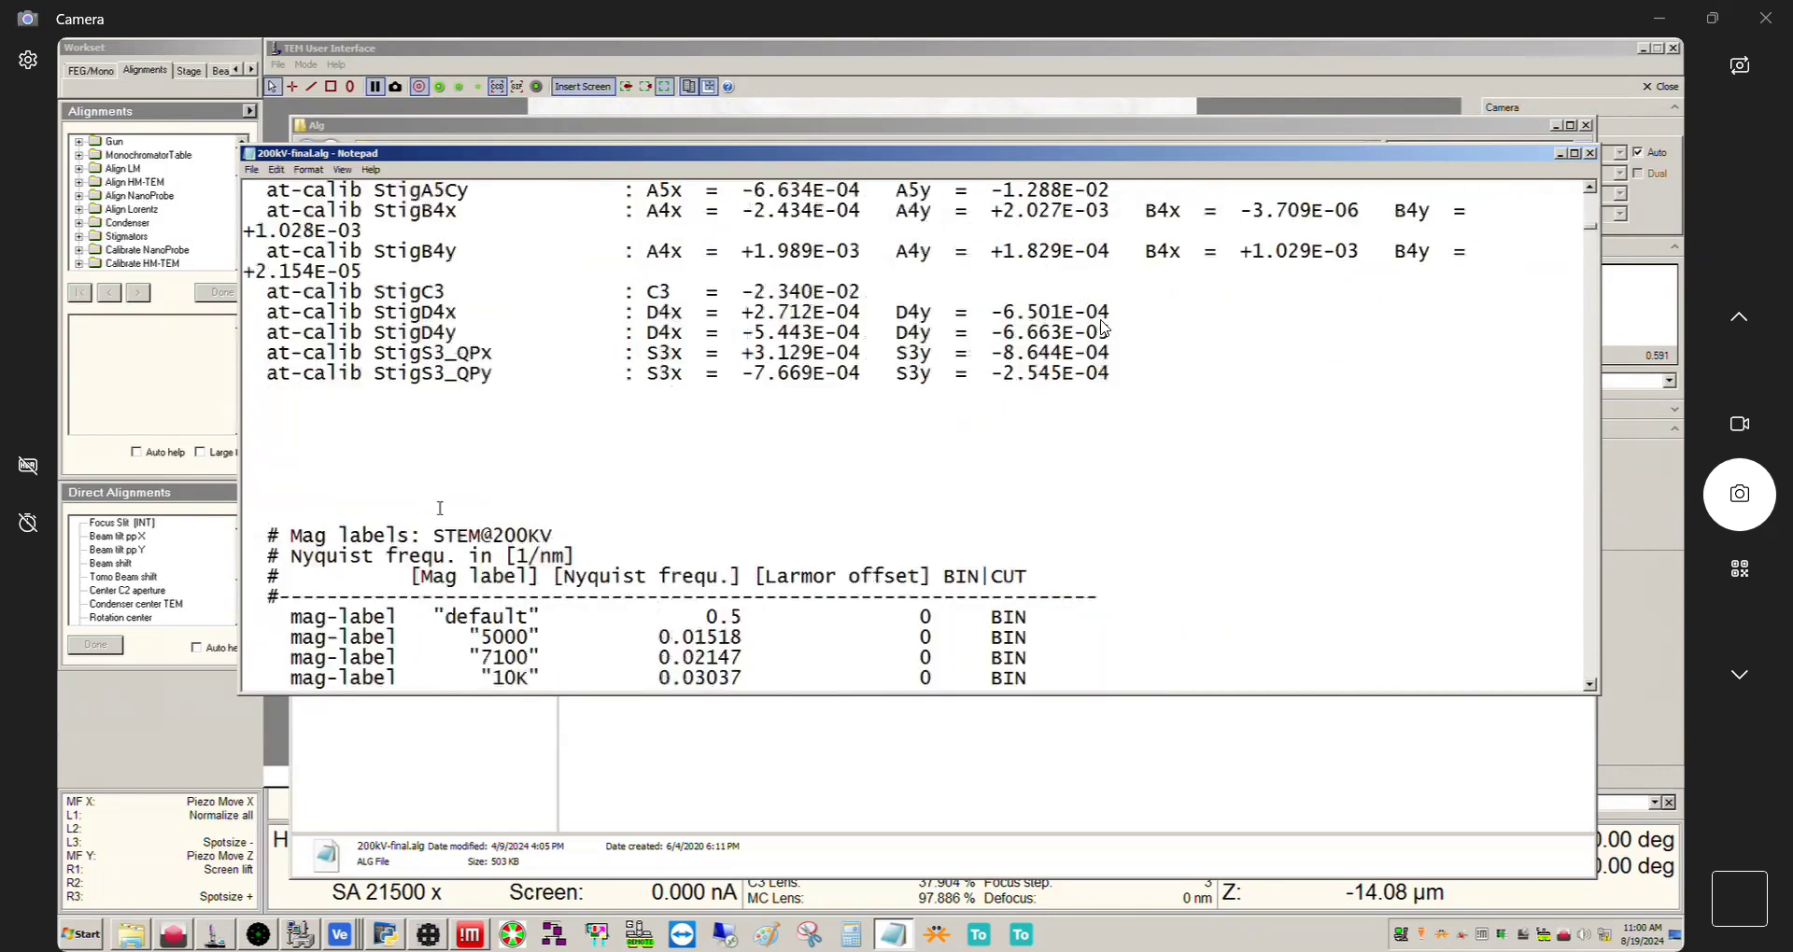
{"action": "left_click_drag", "start_coordinate": [1589, 226], "coordinate": [1584, 391]}
{"action": "scroll", "coordinate": [710, 483], "scroll_direction": "down", "scroll_amount": 8}
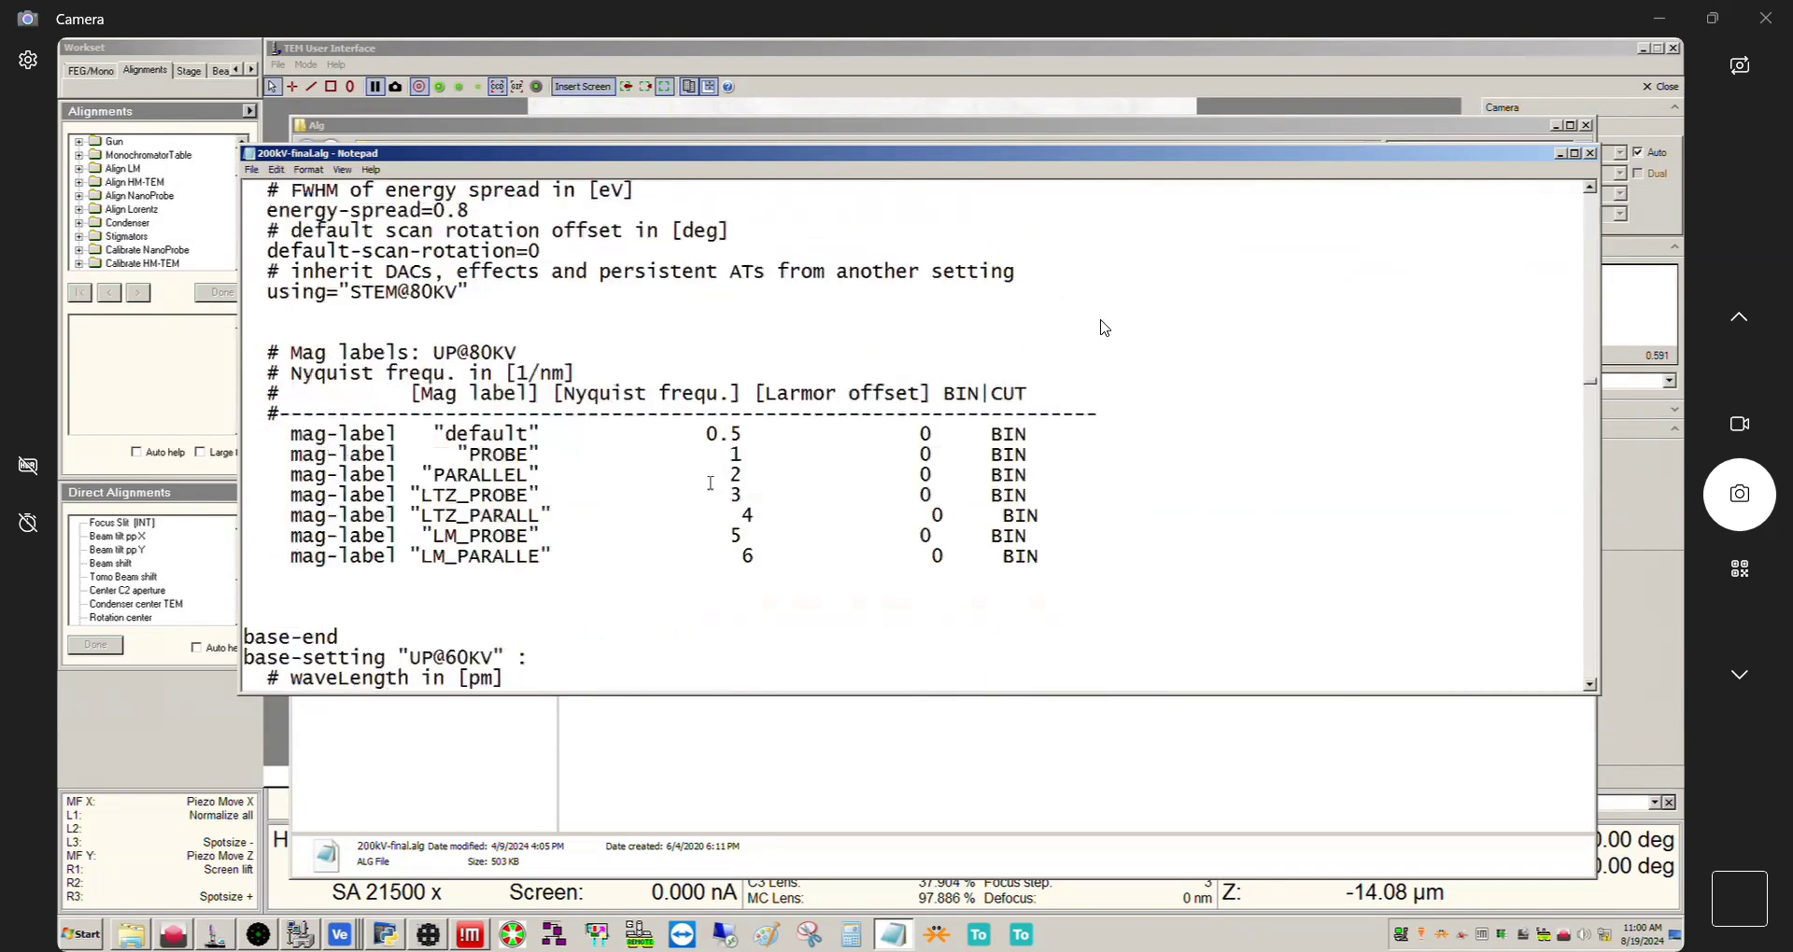
{"action": "scroll", "coordinate": [710, 483], "scroll_direction": "up", "scroll_amount": 5}
{"action": "scroll", "coordinate": [710, 483], "scroll_direction": "down", "scroll_amount": 8}
{"action": "scroll", "coordinate": [710, 483], "scroll_direction": "down", "scroll_amount": 20}
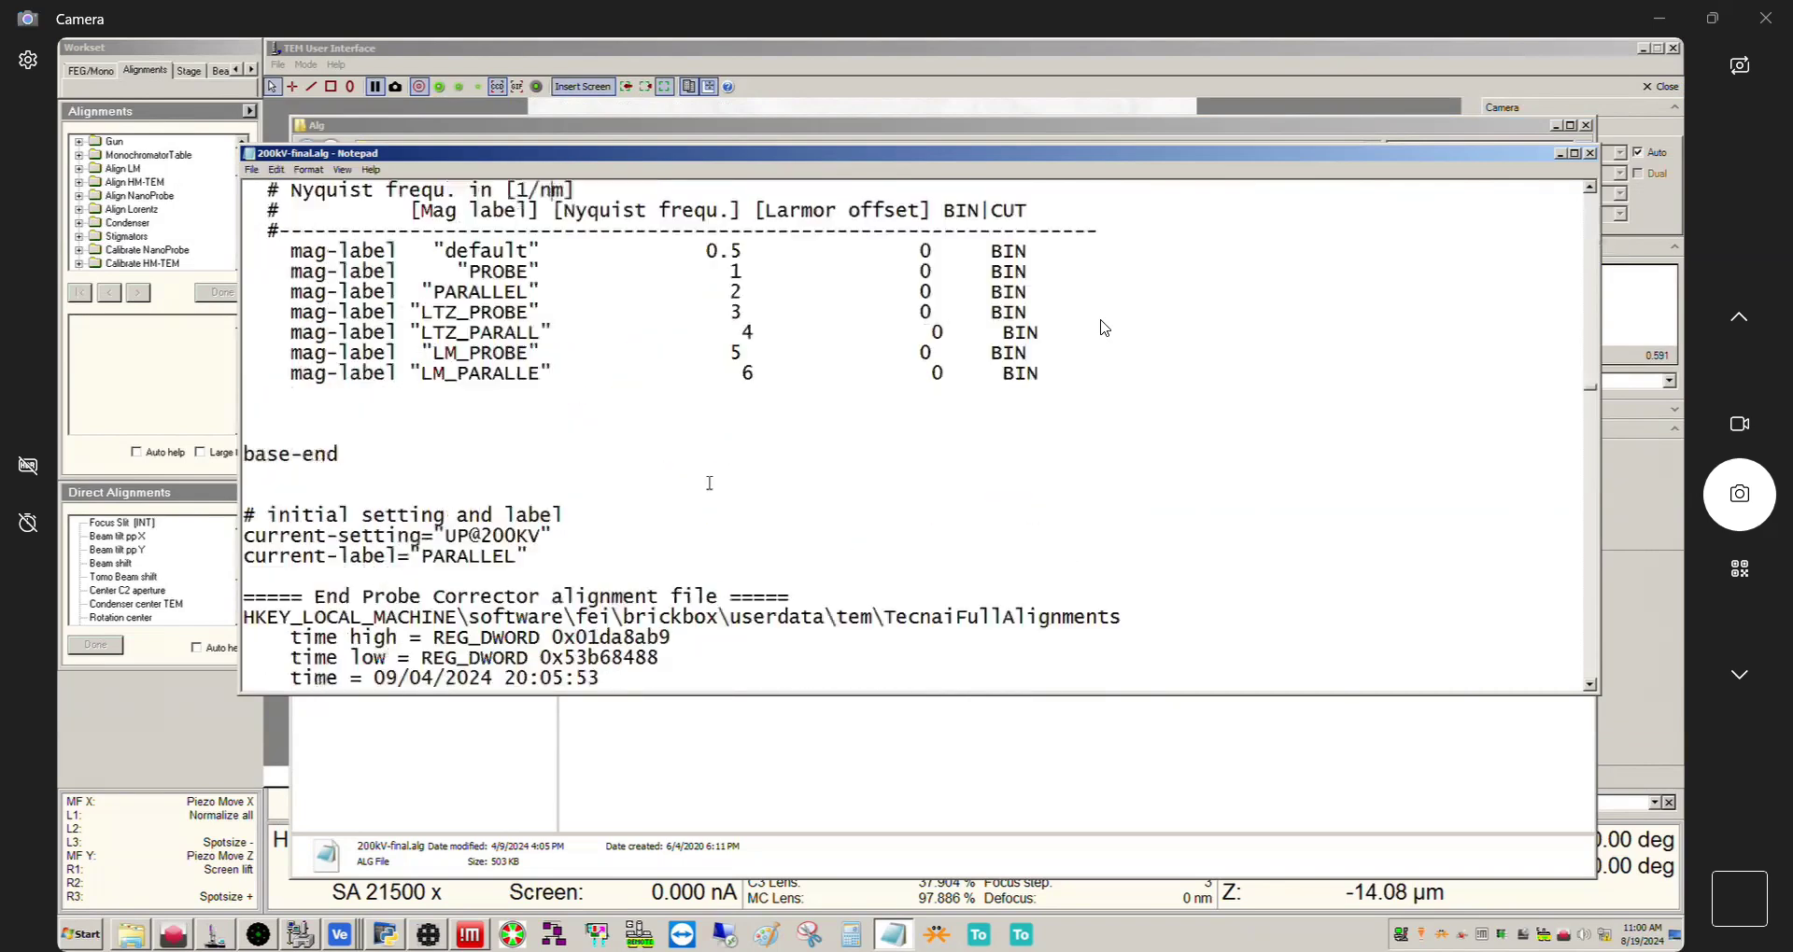
{"action": "scroll", "coordinate": [709, 482], "scroll_direction": "up", "scroll_amount": 9}
{"action": "scroll", "coordinate": [535, 557], "scroll_direction": "down", "scroll_amount": 4}
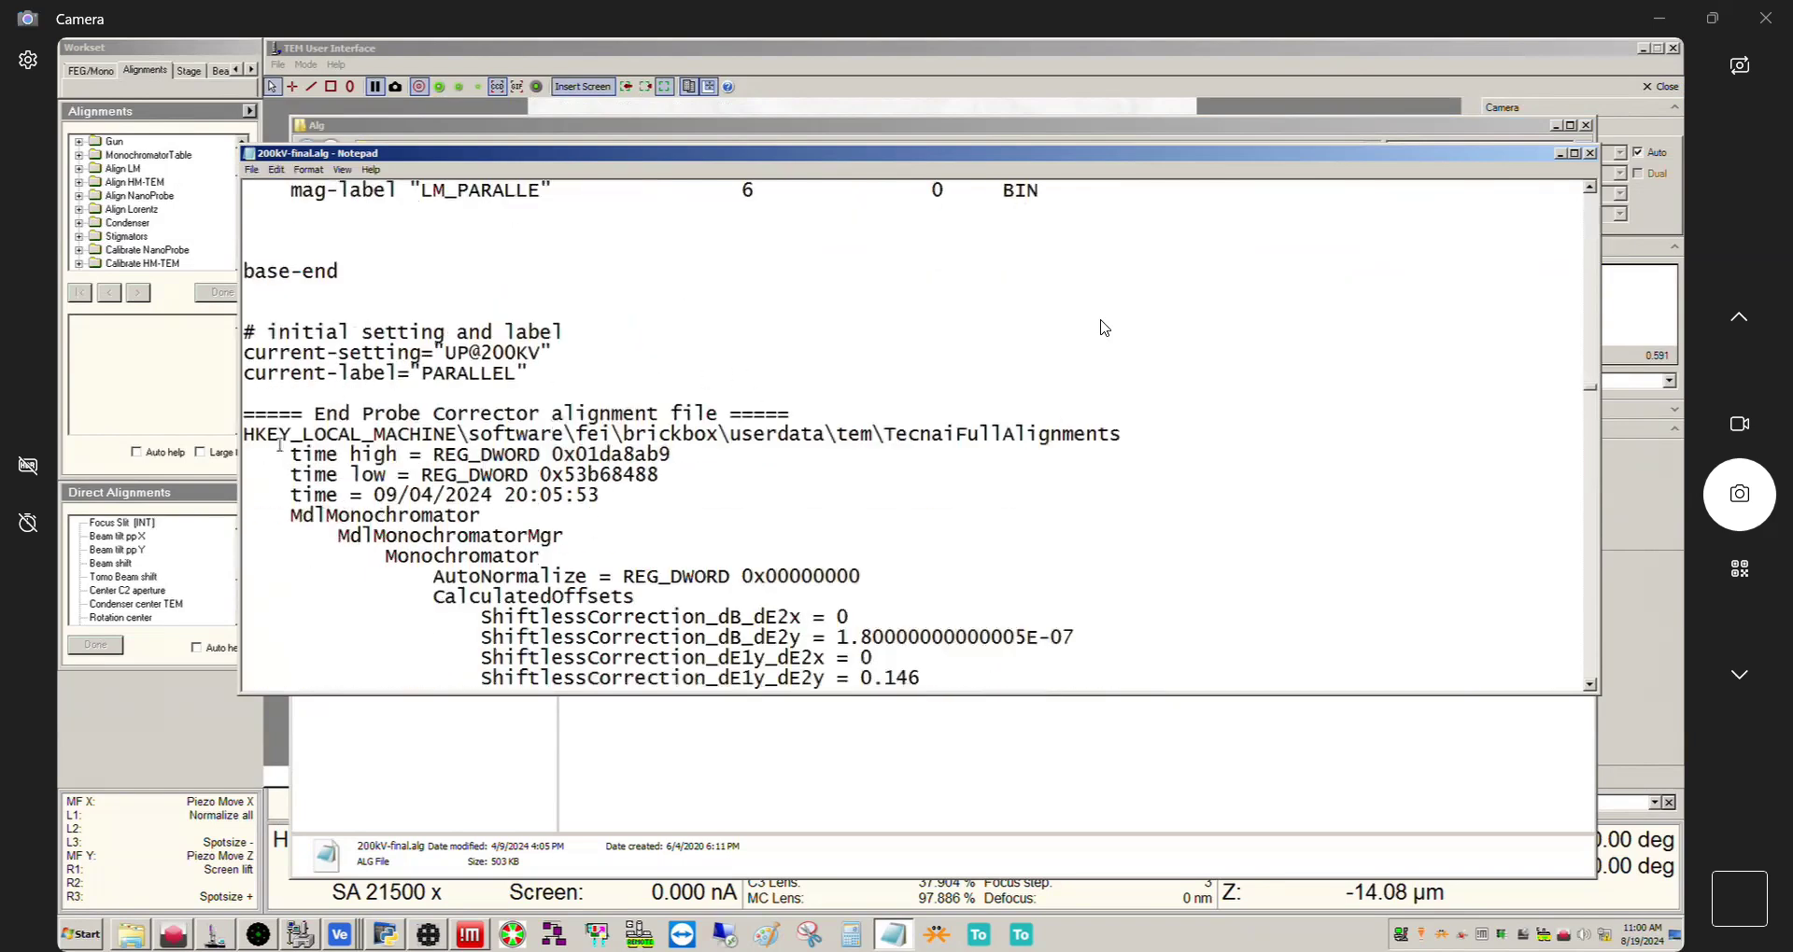
{"action": "scroll", "coordinate": [504, 433], "scroll_direction": "down", "scroll_amount": 2}
{"action": "key", "text": "Home"}
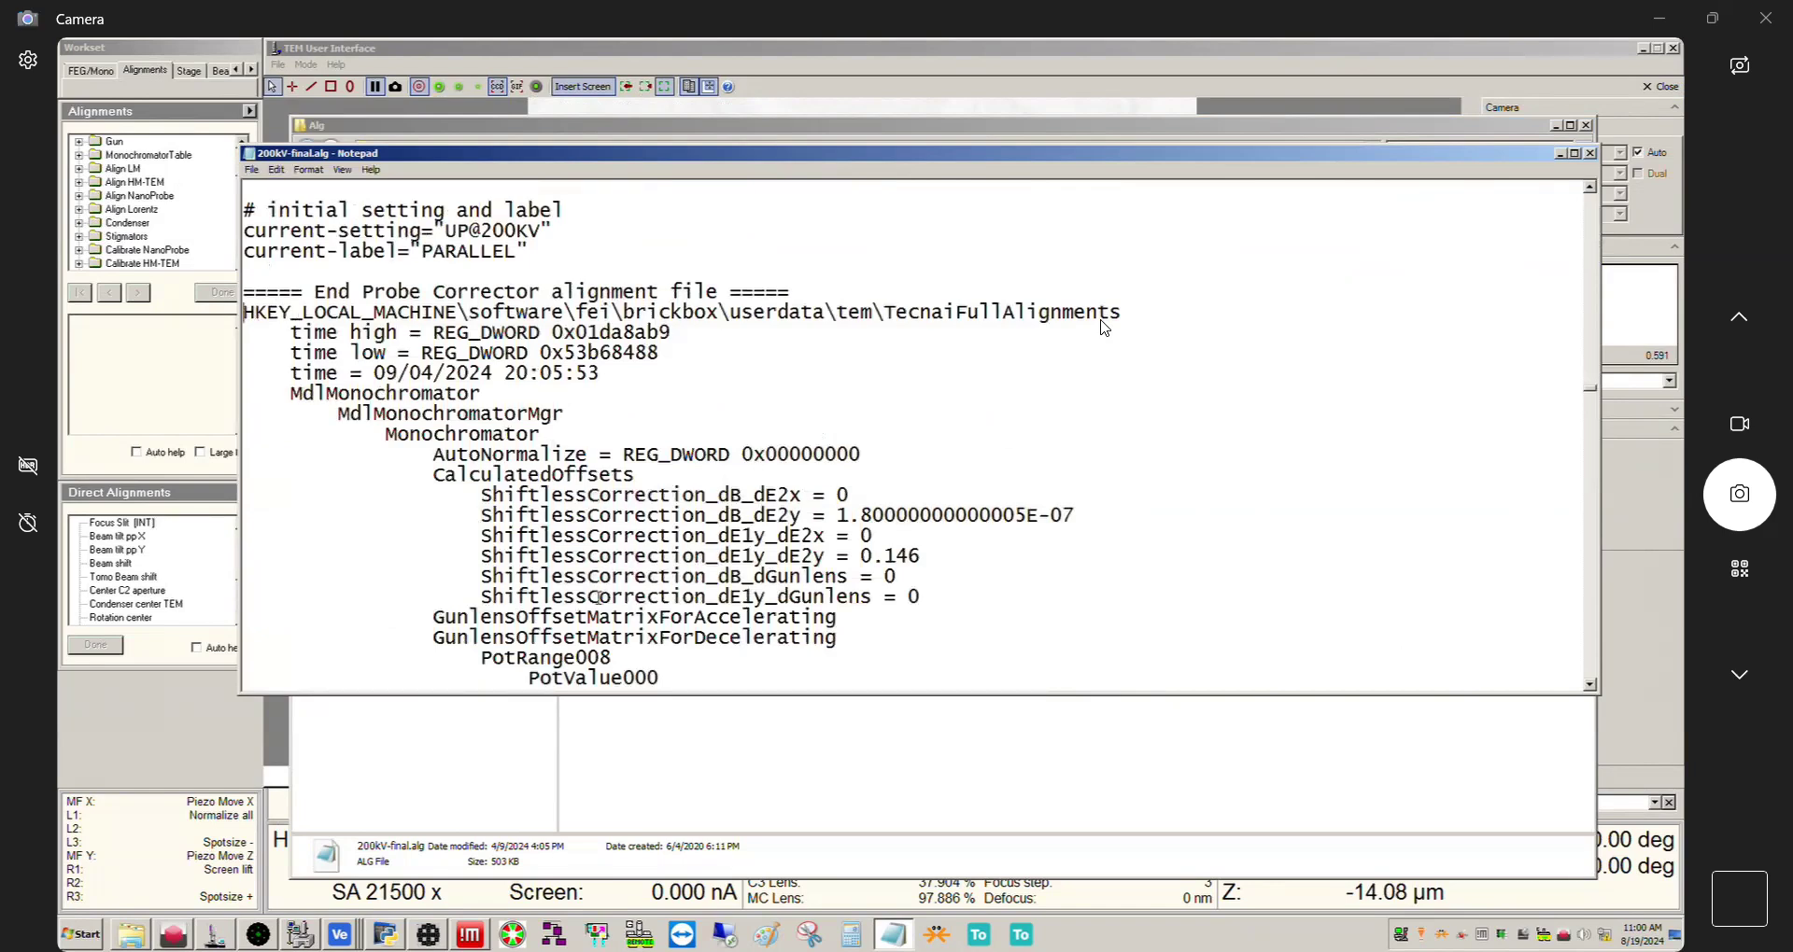
{"action": "scroll", "coordinate": [618, 484], "scroll_direction": "down", "scroll_amount": 2}
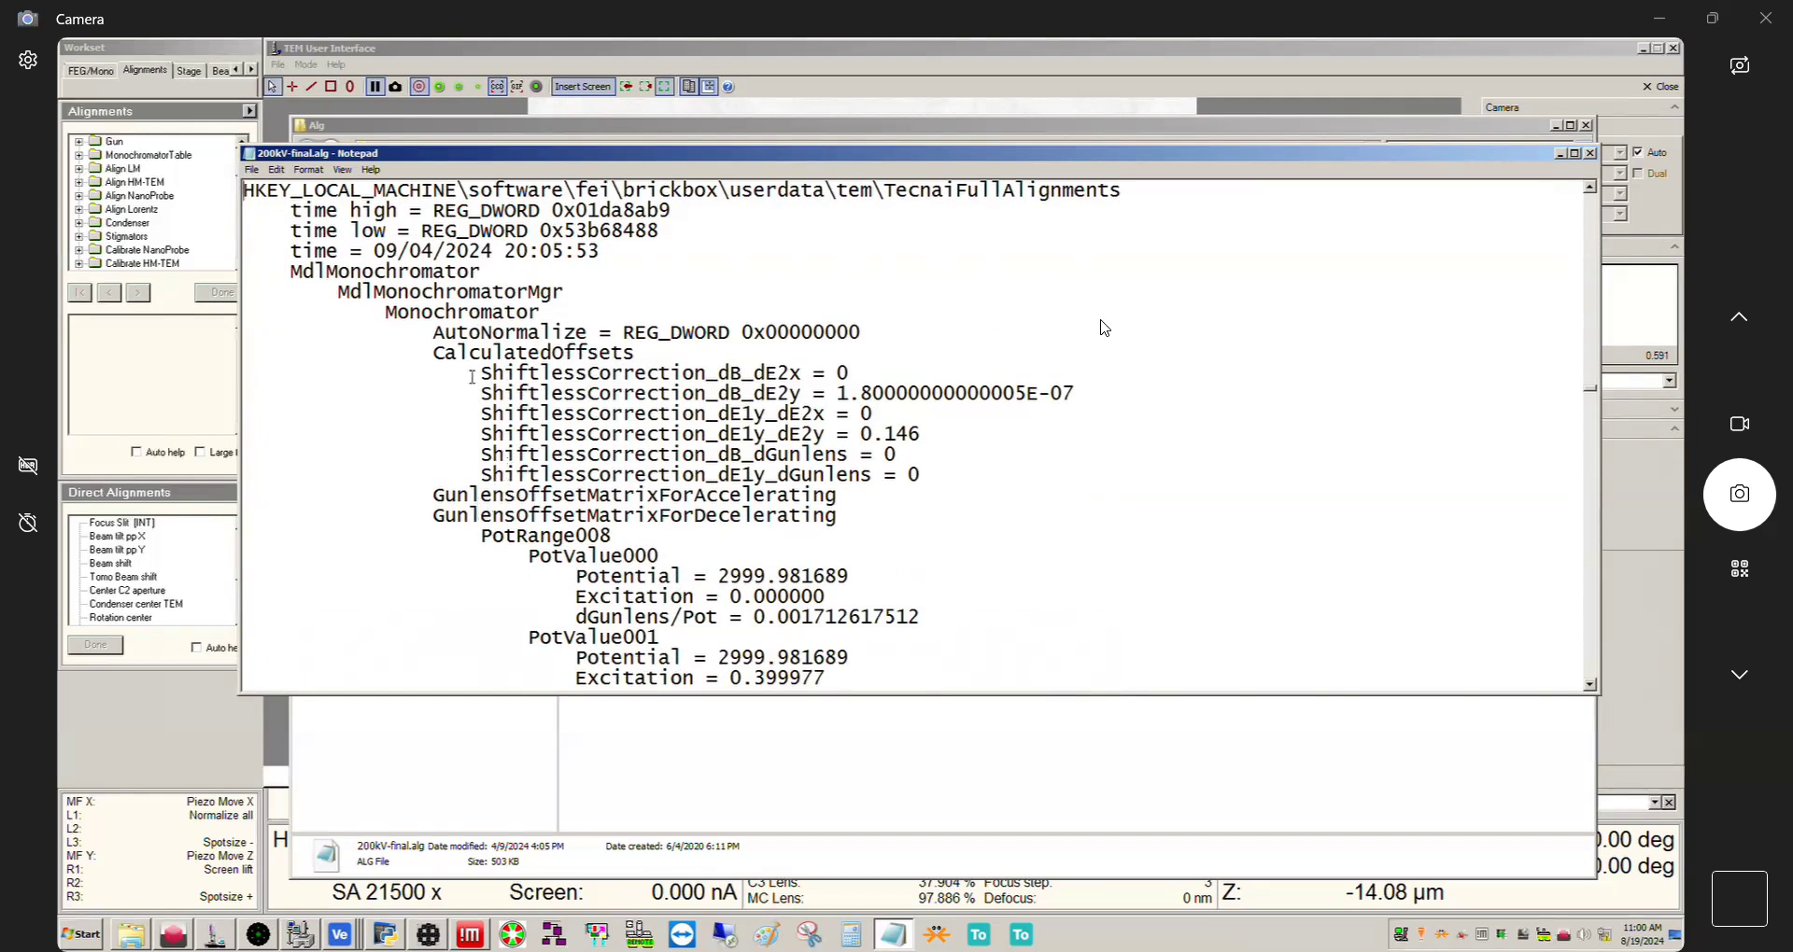
{"action": "scroll", "coordinate": [471, 375], "scroll_direction": "down", "scroll_amount": 2}
{"action": "scroll", "coordinate": [522, 479], "scroll_direction": "up", "scroll_amount": 3}
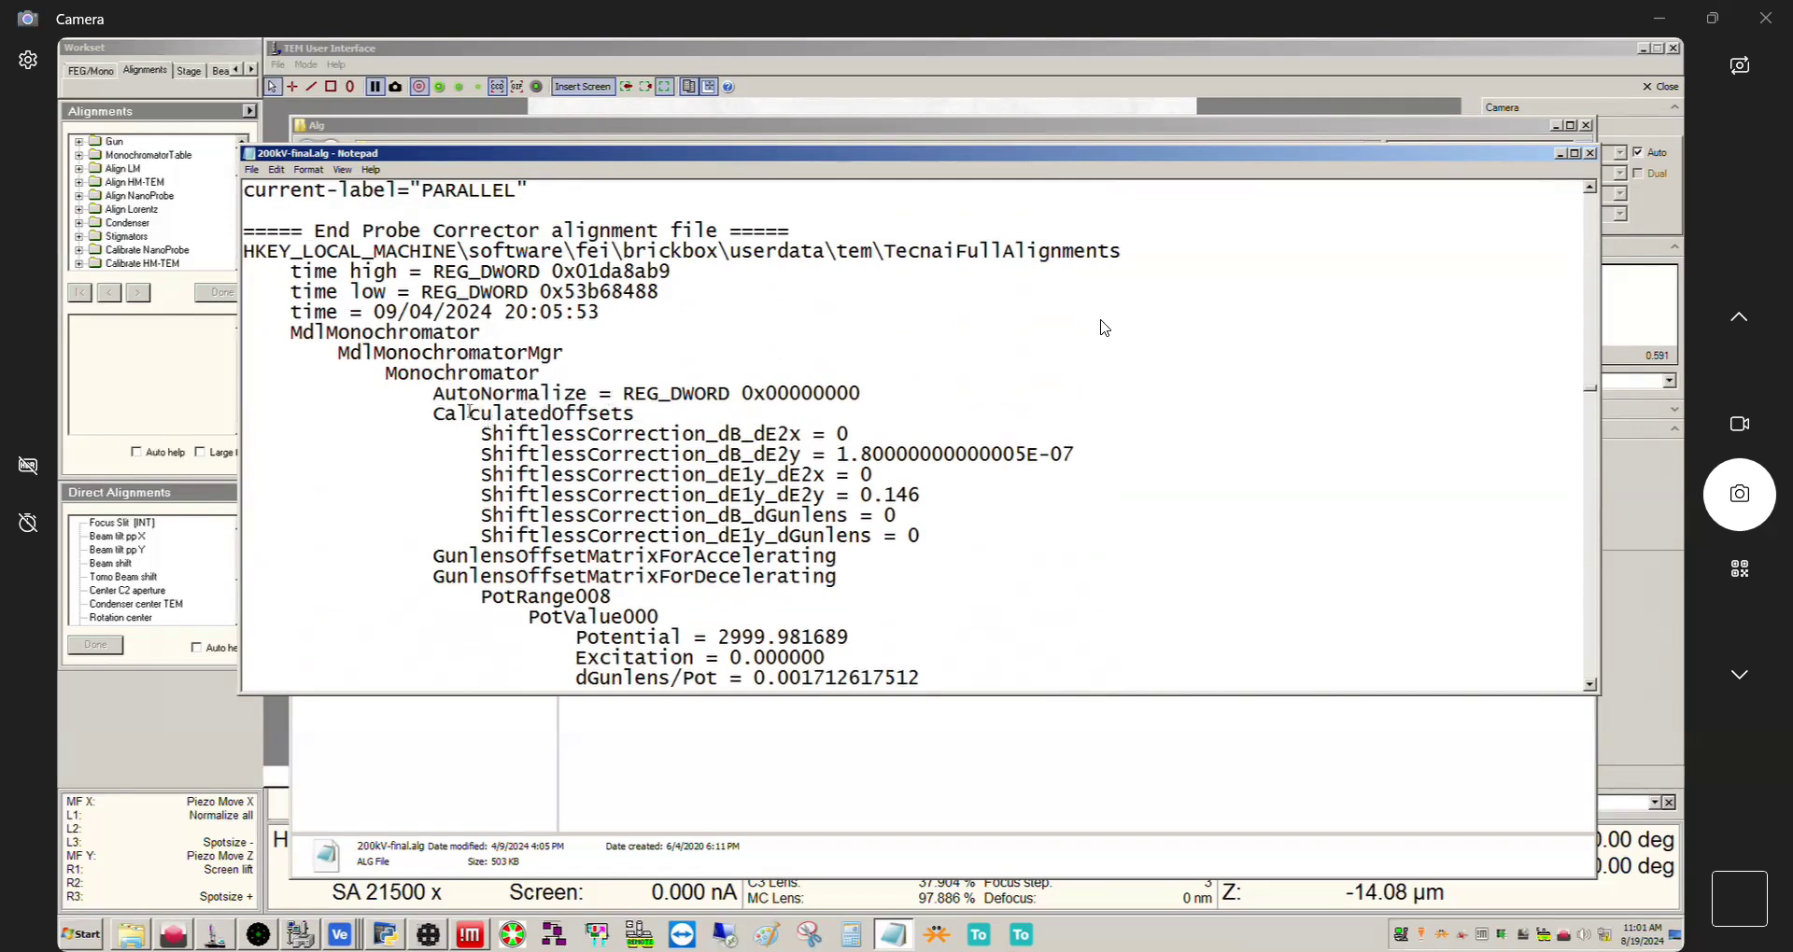
{"action": "scroll", "coordinate": [476, 475], "scroll_direction": "down", "scroll_amount": 1}
{"action": "scroll", "coordinate": [516, 457], "scroll_direction": "down", "scroll_amount": 8}
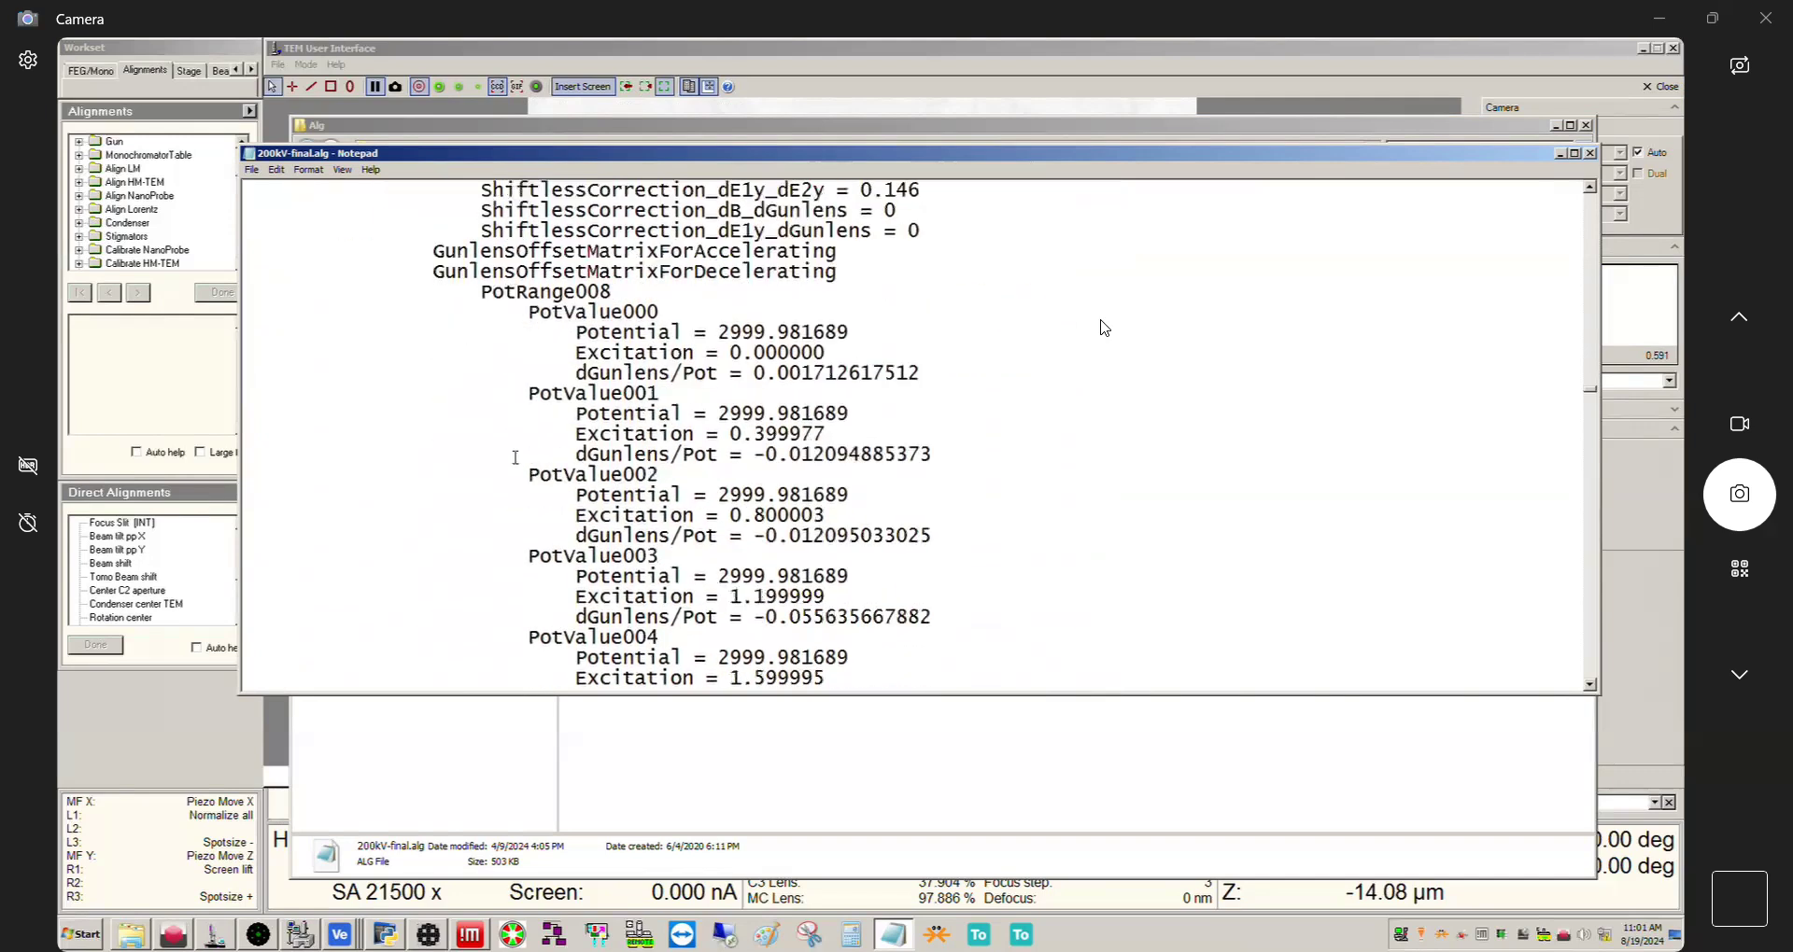
{"action": "scroll", "coordinate": [521, 457], "scroll_direction": "up", "scroll_amount": 7}
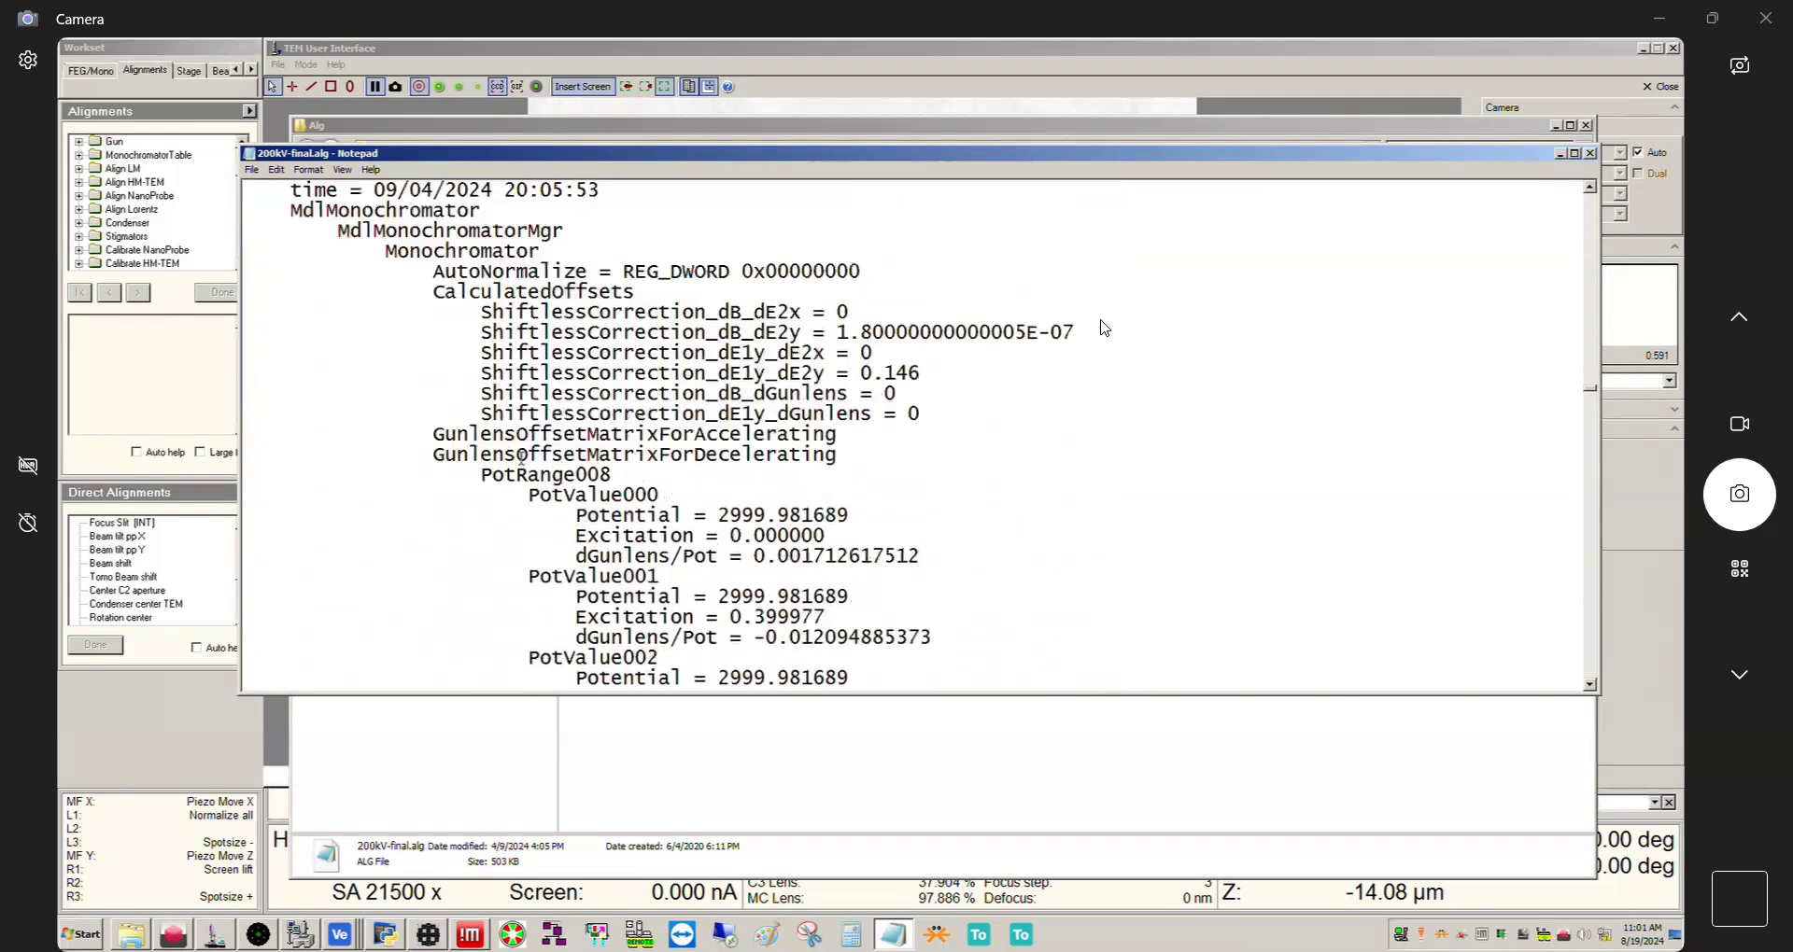
{"action": "scroll", "coordinate": [521, 458], "scroll_direction": "up", "scroll_amount": 1}
{"action": "scroll", "coordinate": [505, 432], "scroll_direction": "up", "scroll_amount": 1}
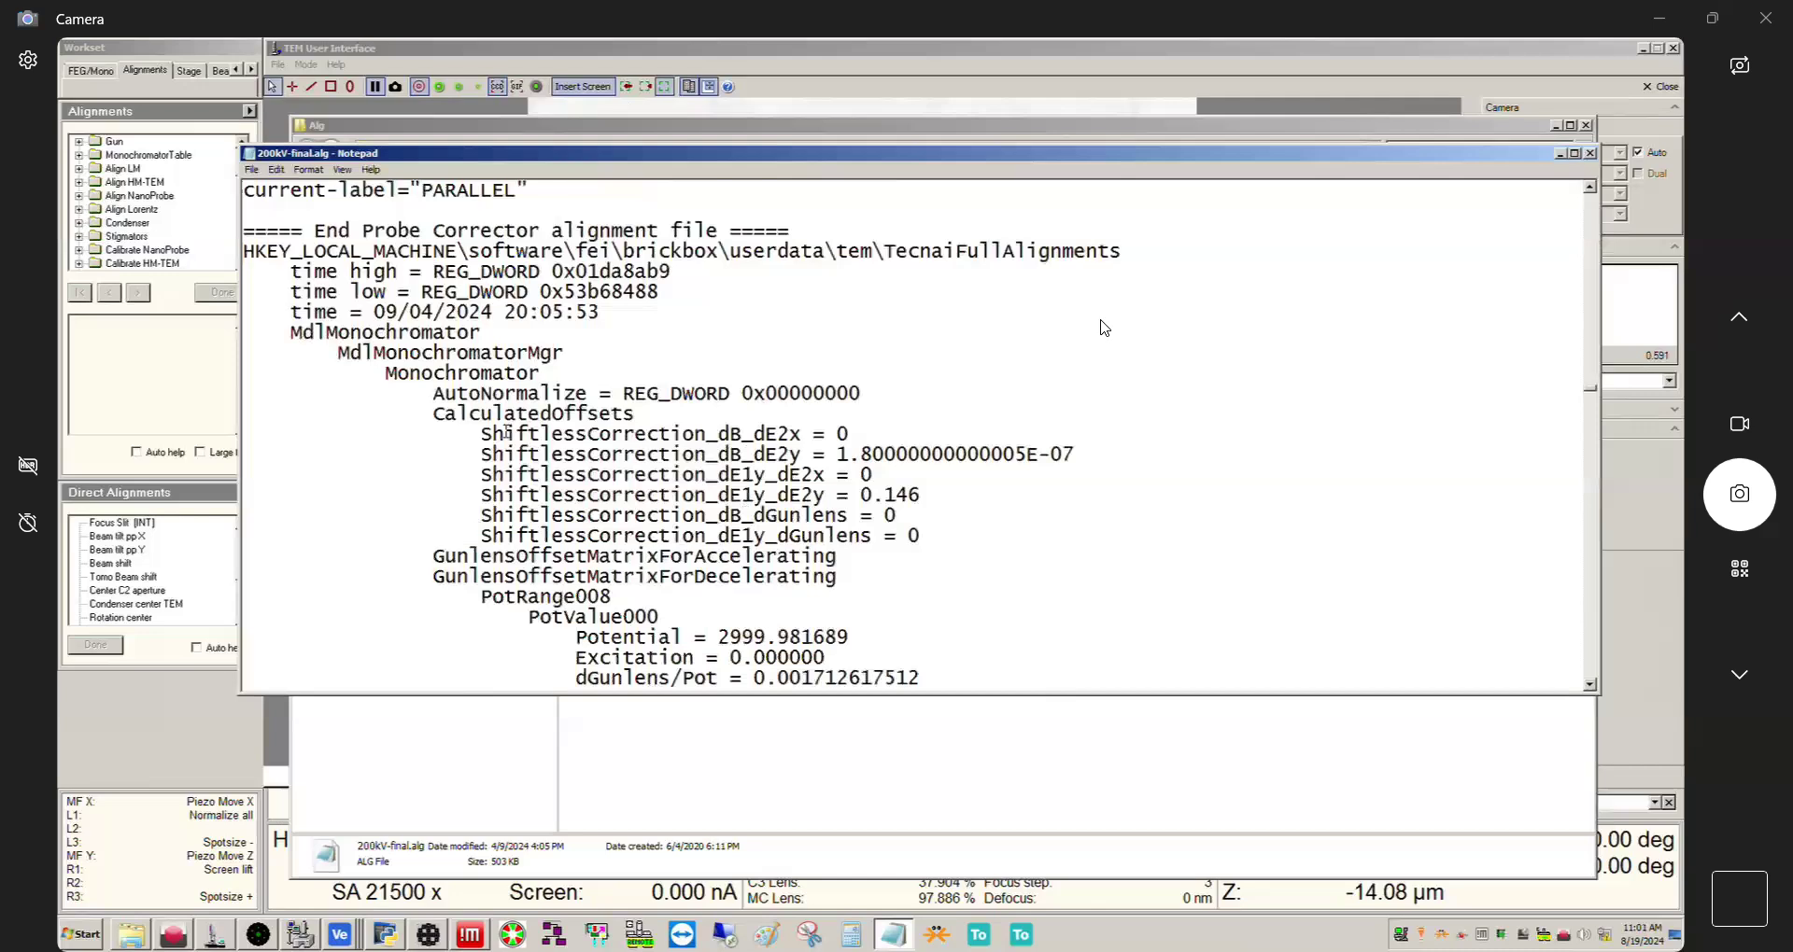
{"action": "scroll", "coordinate": [505, 432], "scroll_direction": "down", "scroll_amount": 1}
{"action": "scroll", "coordinate": [505, 432], "scroll_direction": "down", "scroll_amount": 1}
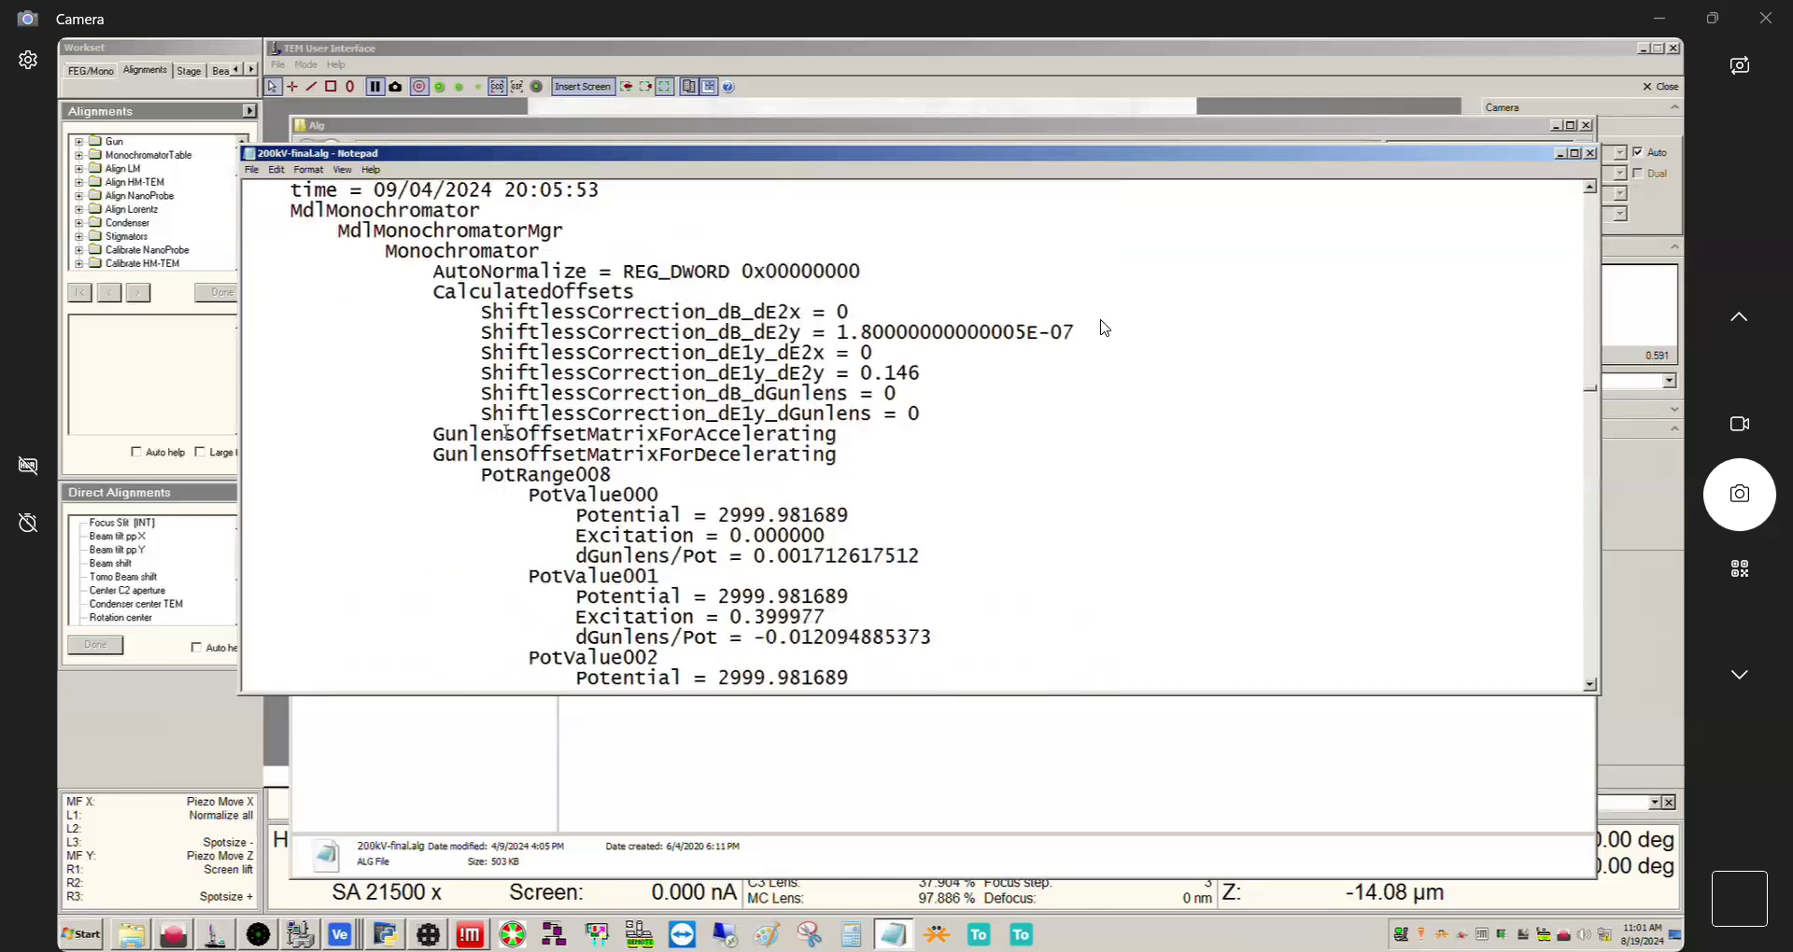
{"action": "scroll", "coordinate": [572, 495], "scroll_direction": "down", "scroll_amount": 12}
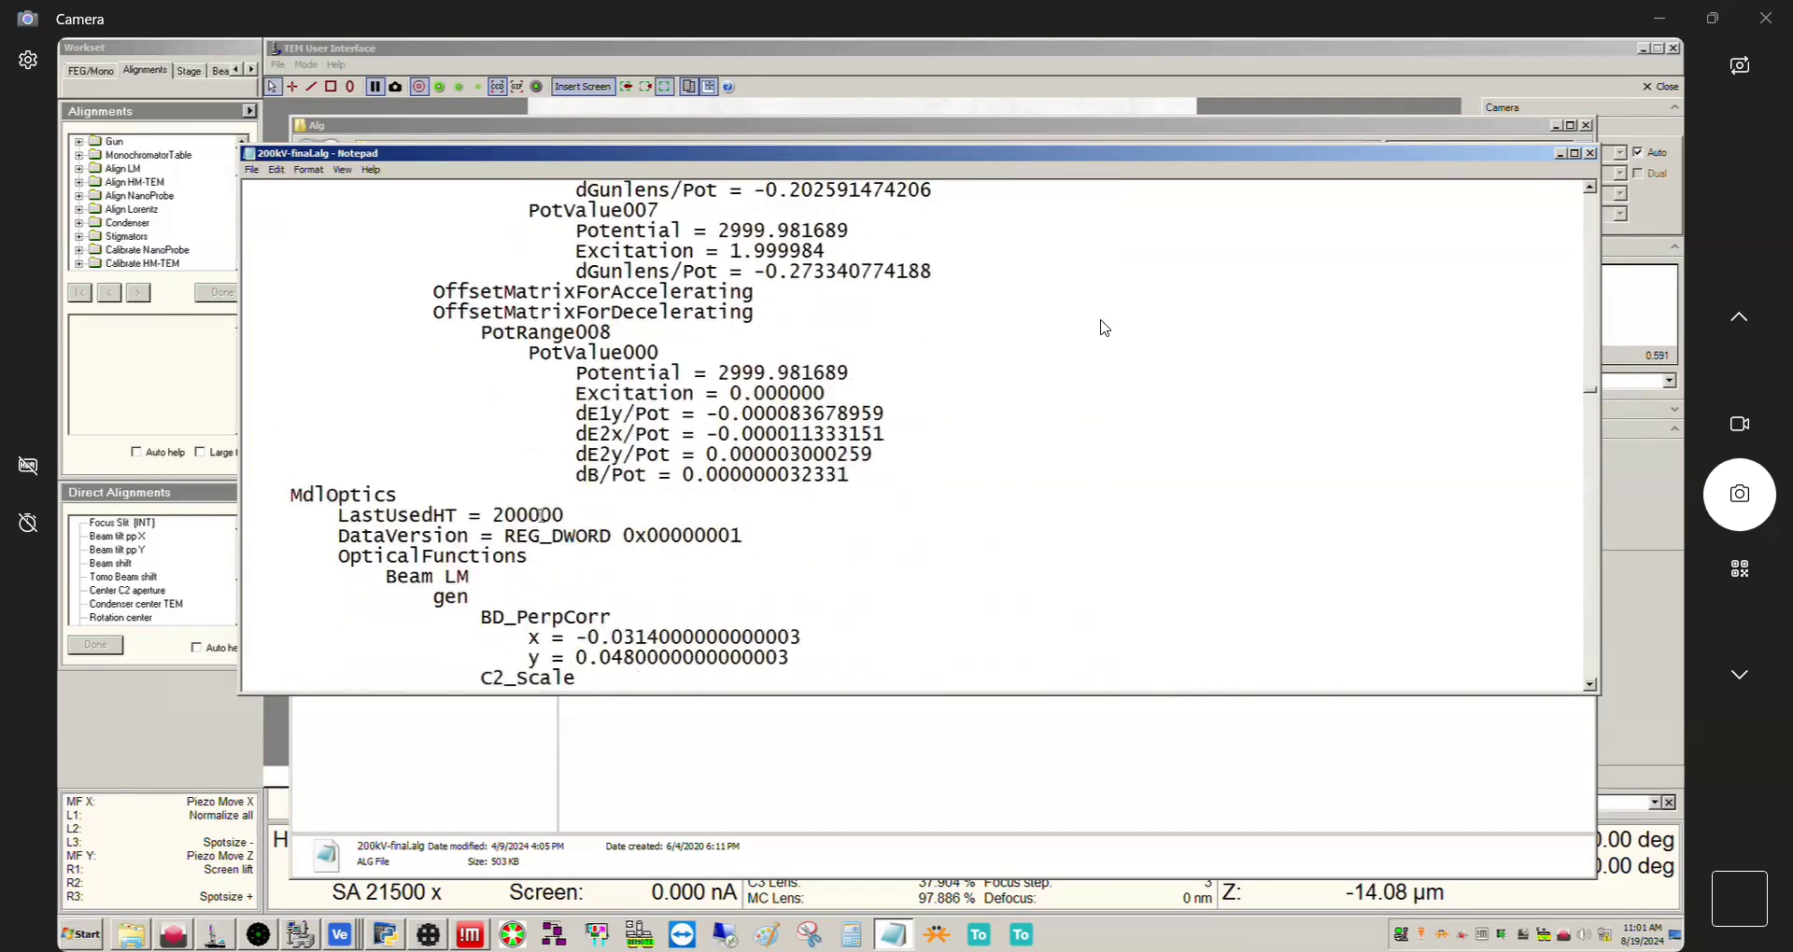
{"action": "scroll", "coordinate": [474, 561], "scroll_direction": "down", "scroll_amount": 5}
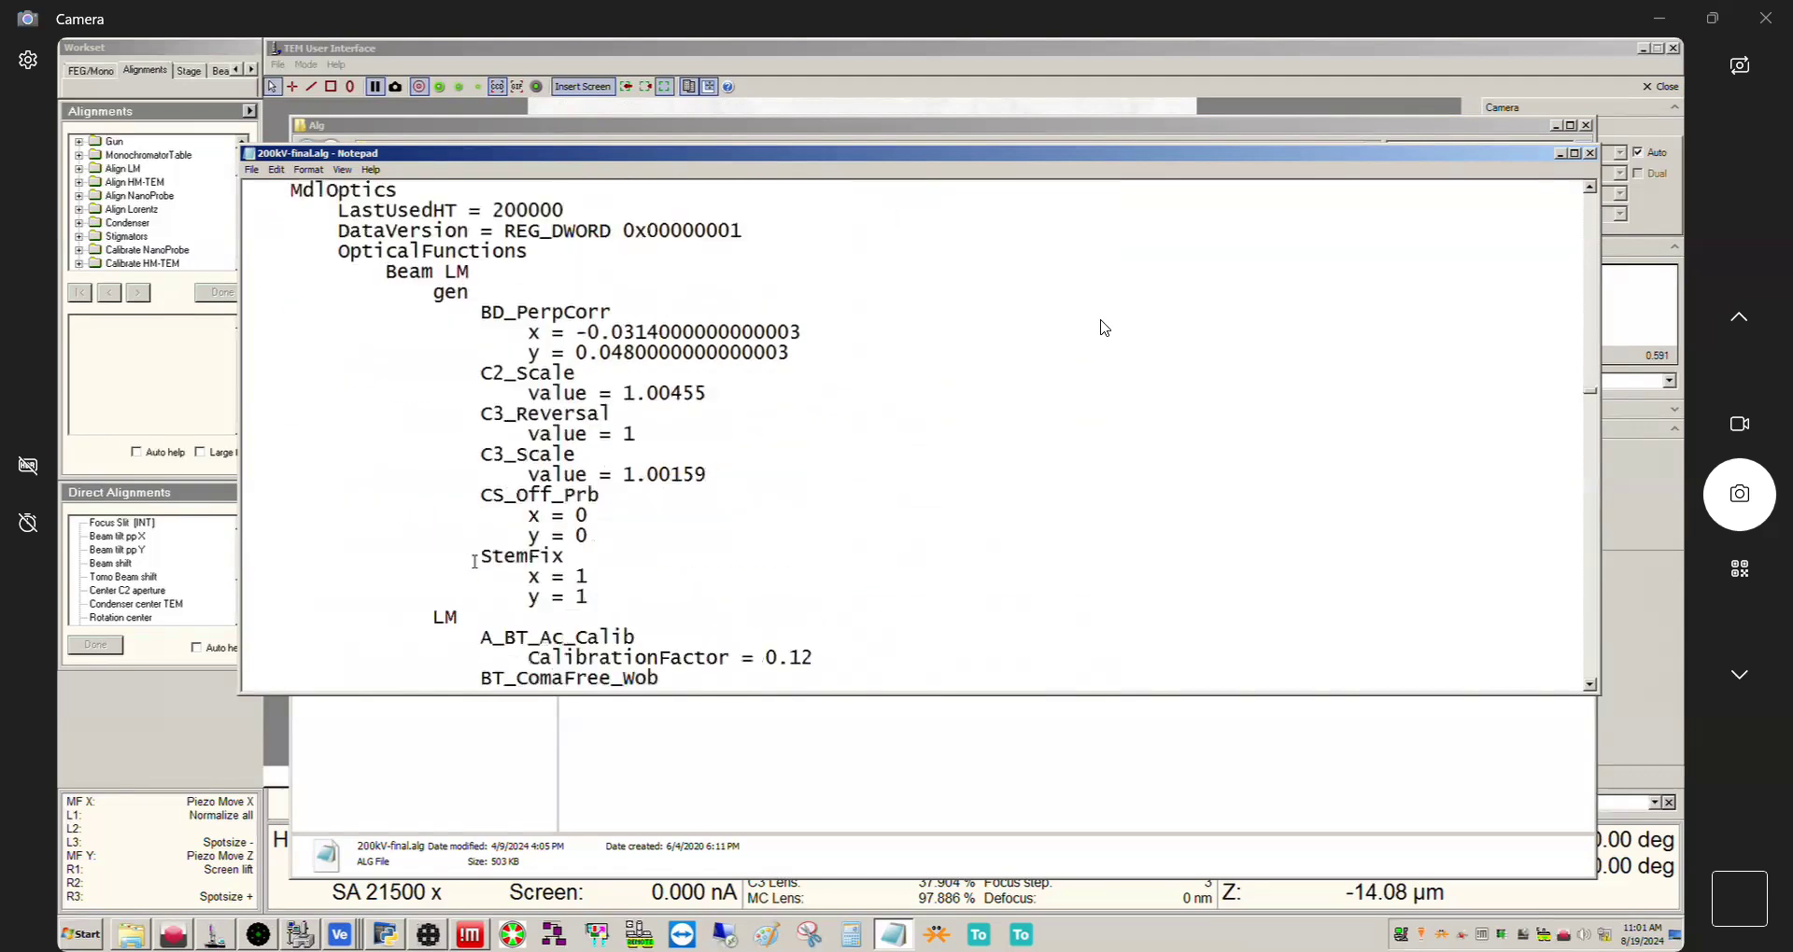
{"action": "scroll", "coordinate": [474, 561], "scroll_direction": "up", "scroll_amount": 6}
{"action": "scroll", "coordinate": [494, 542], "scroll_direction": "down", "scroll_amount": 12}
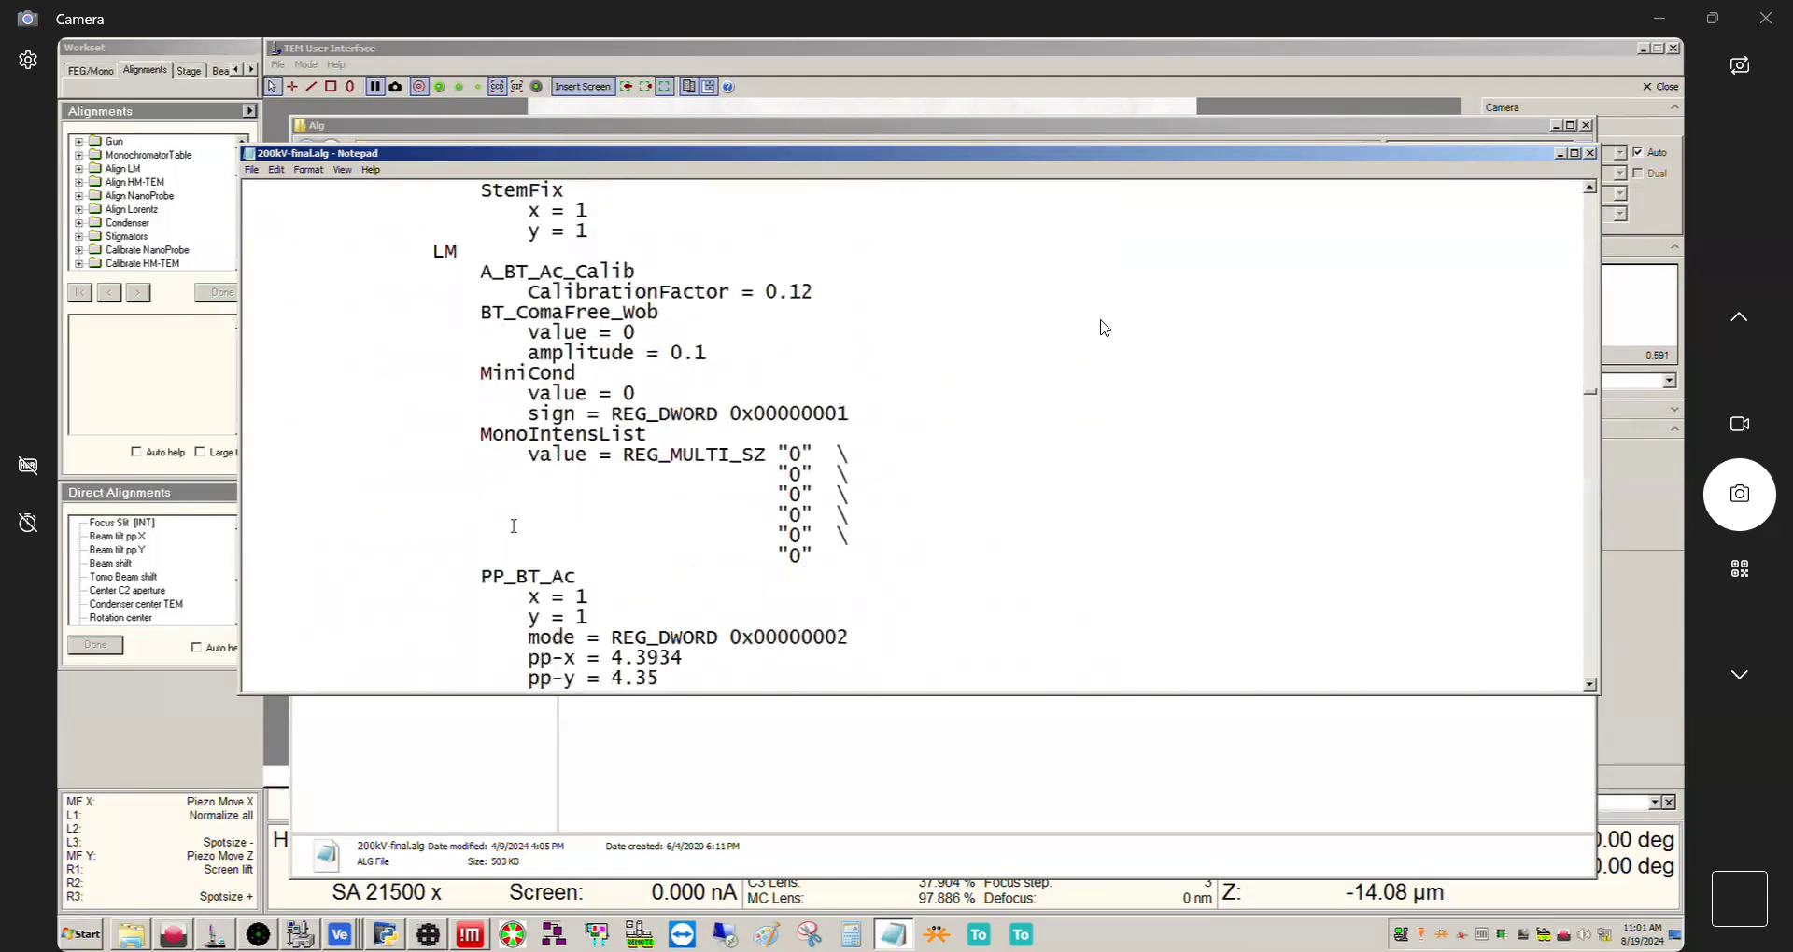
{"action": "scroll", "coordinate": [514, 526], "scroll_direction": "up", "scroll_amount": 6}
{"action": "scroll", "coordinate": [513, 526], "scroll_direction": "up", "scroll_amount": 2}
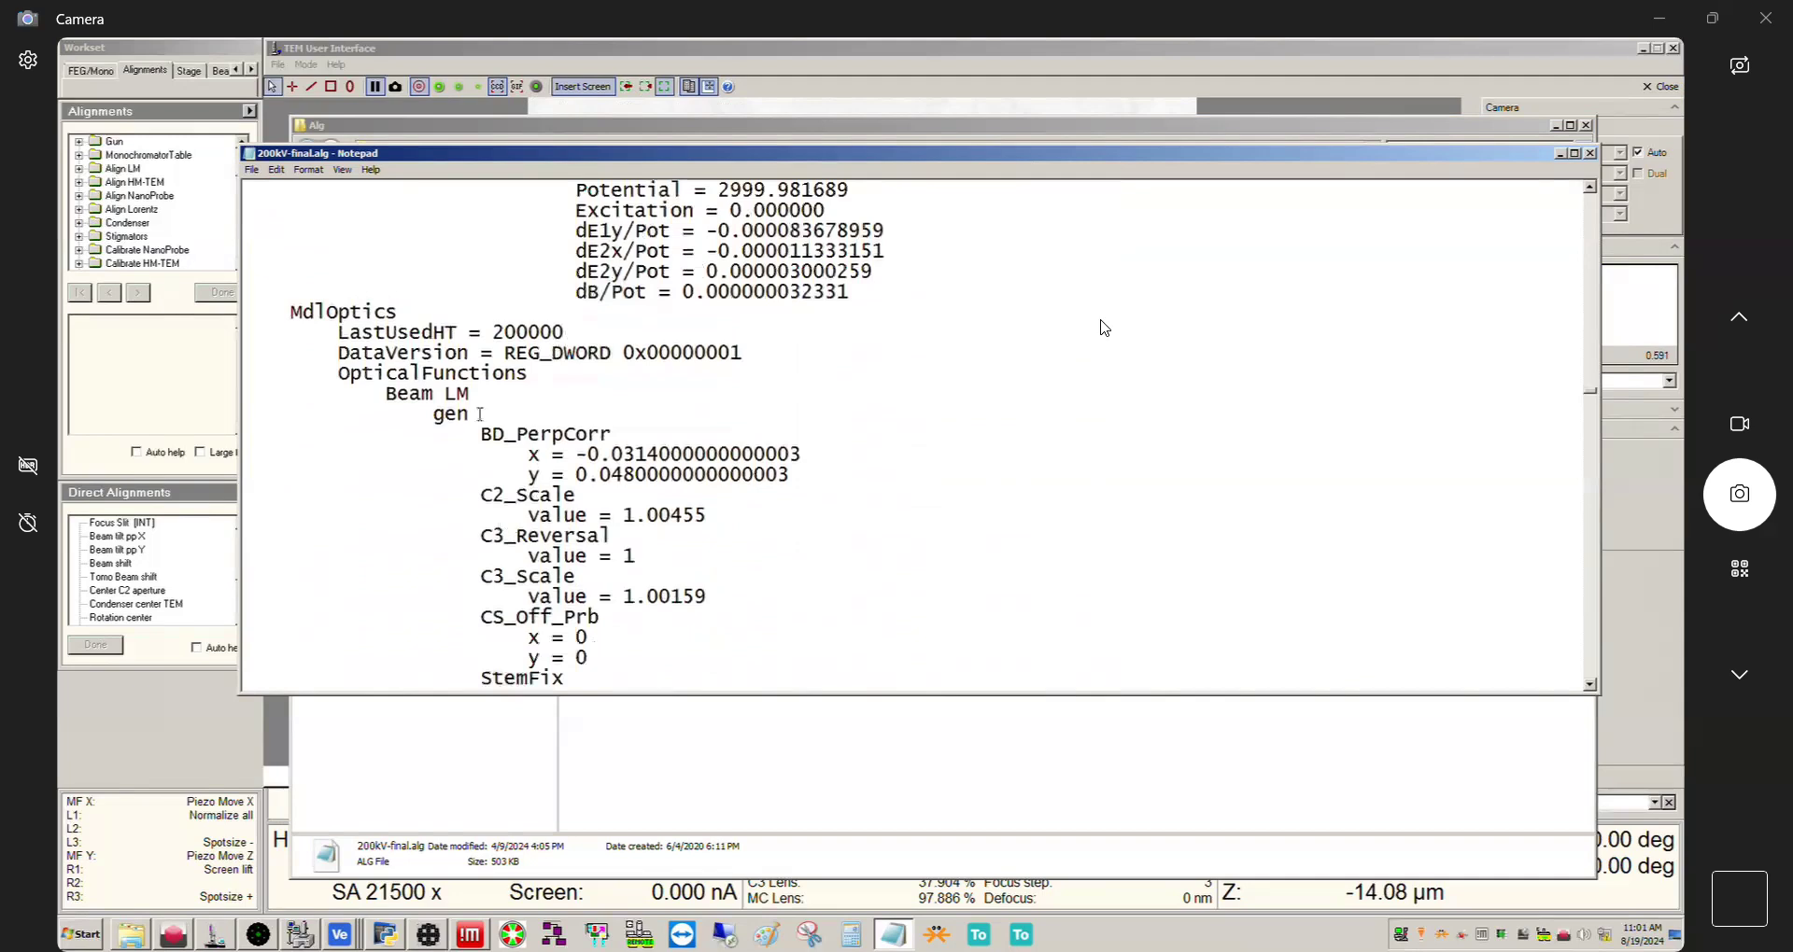
{"action": "scroll", "coordinate": [481, 457], "scroll_direction": "down", "scroll_amount": 8}
{"action": "scroll", "coordinate": [482, 458], "scroll_direction": "down", "scroll_amount": 20}
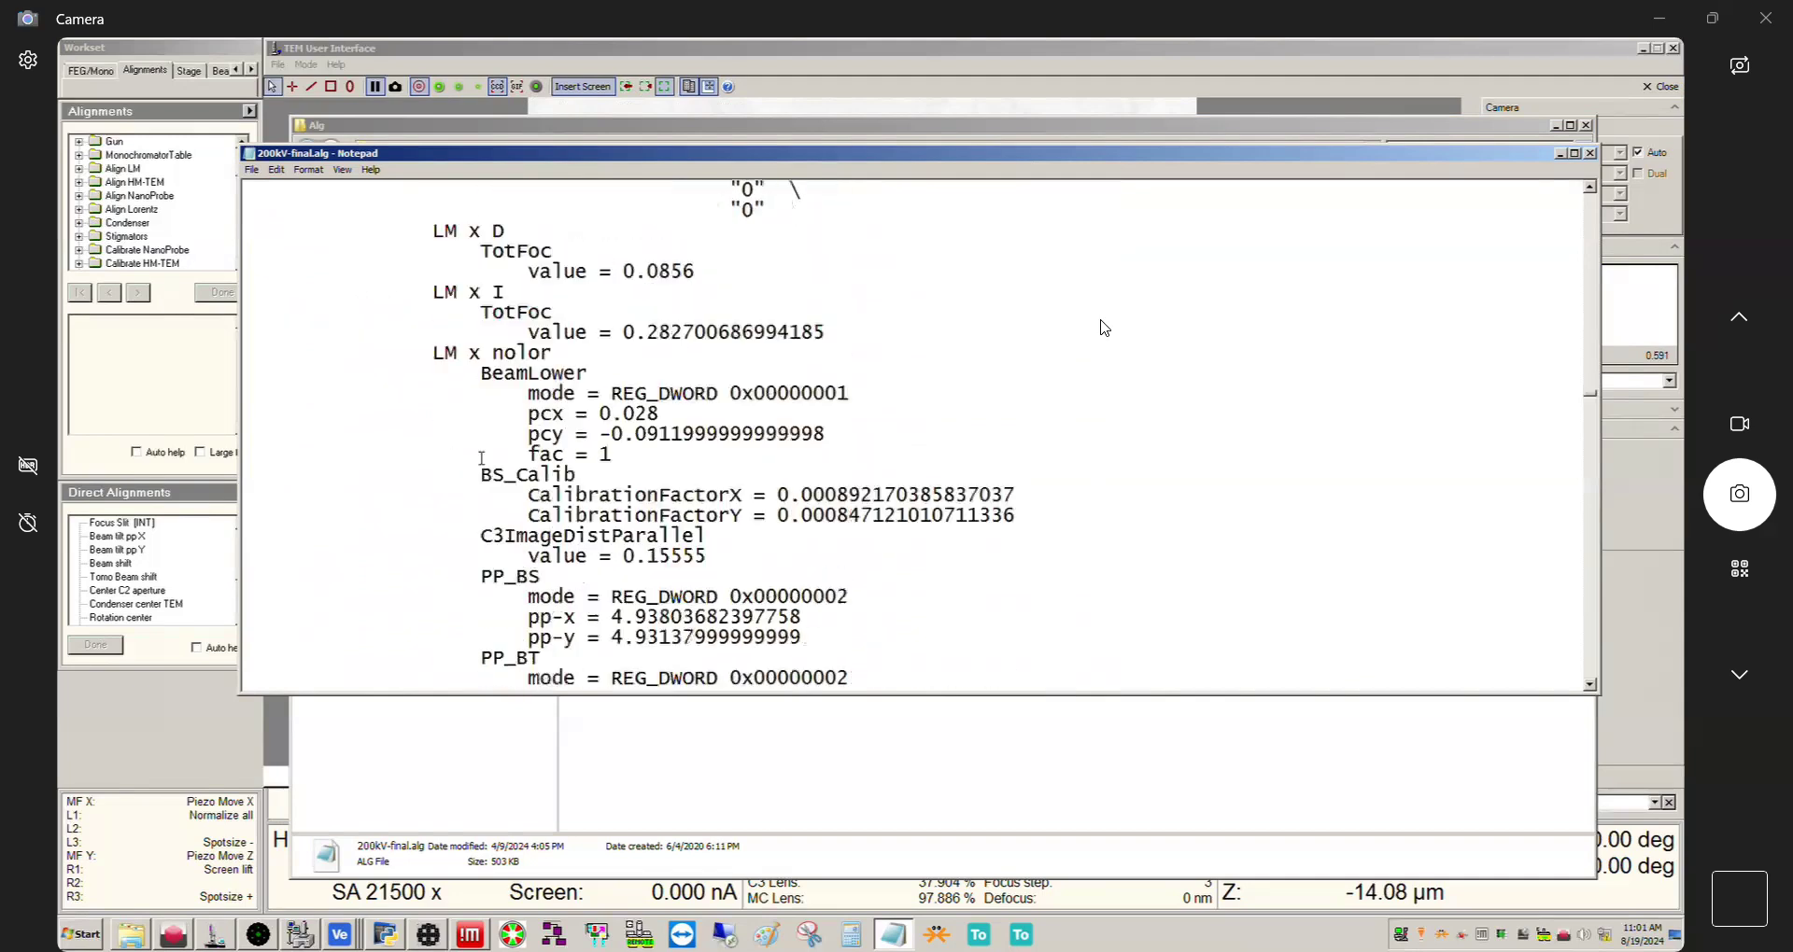
{"action": "scroll", "coordinate": [481, 457], "scroll_direction": "up", "scroll_amount": 13}
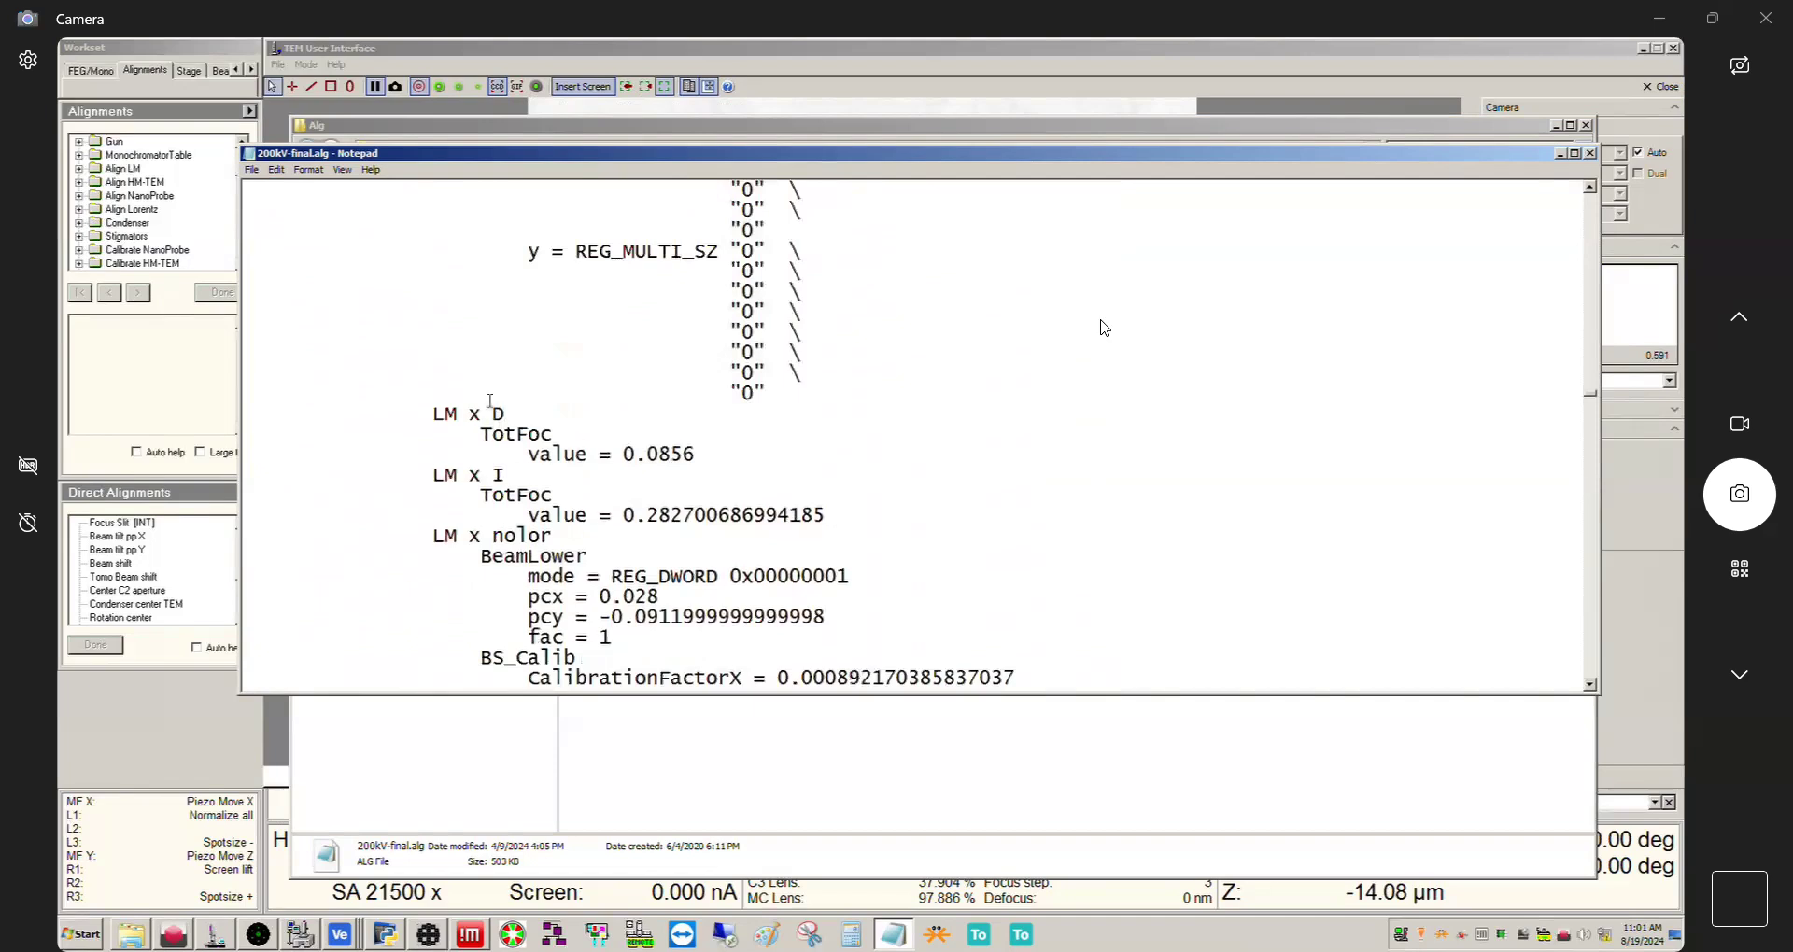
{"action": "scroll", "coordinate": [440, 446], "scroll_direction": "up", "scroll_amount": 5}
{"action": "scroll", "coordinate": [440, 446], "scroll_direction": "down", "scroll_amount": 18}
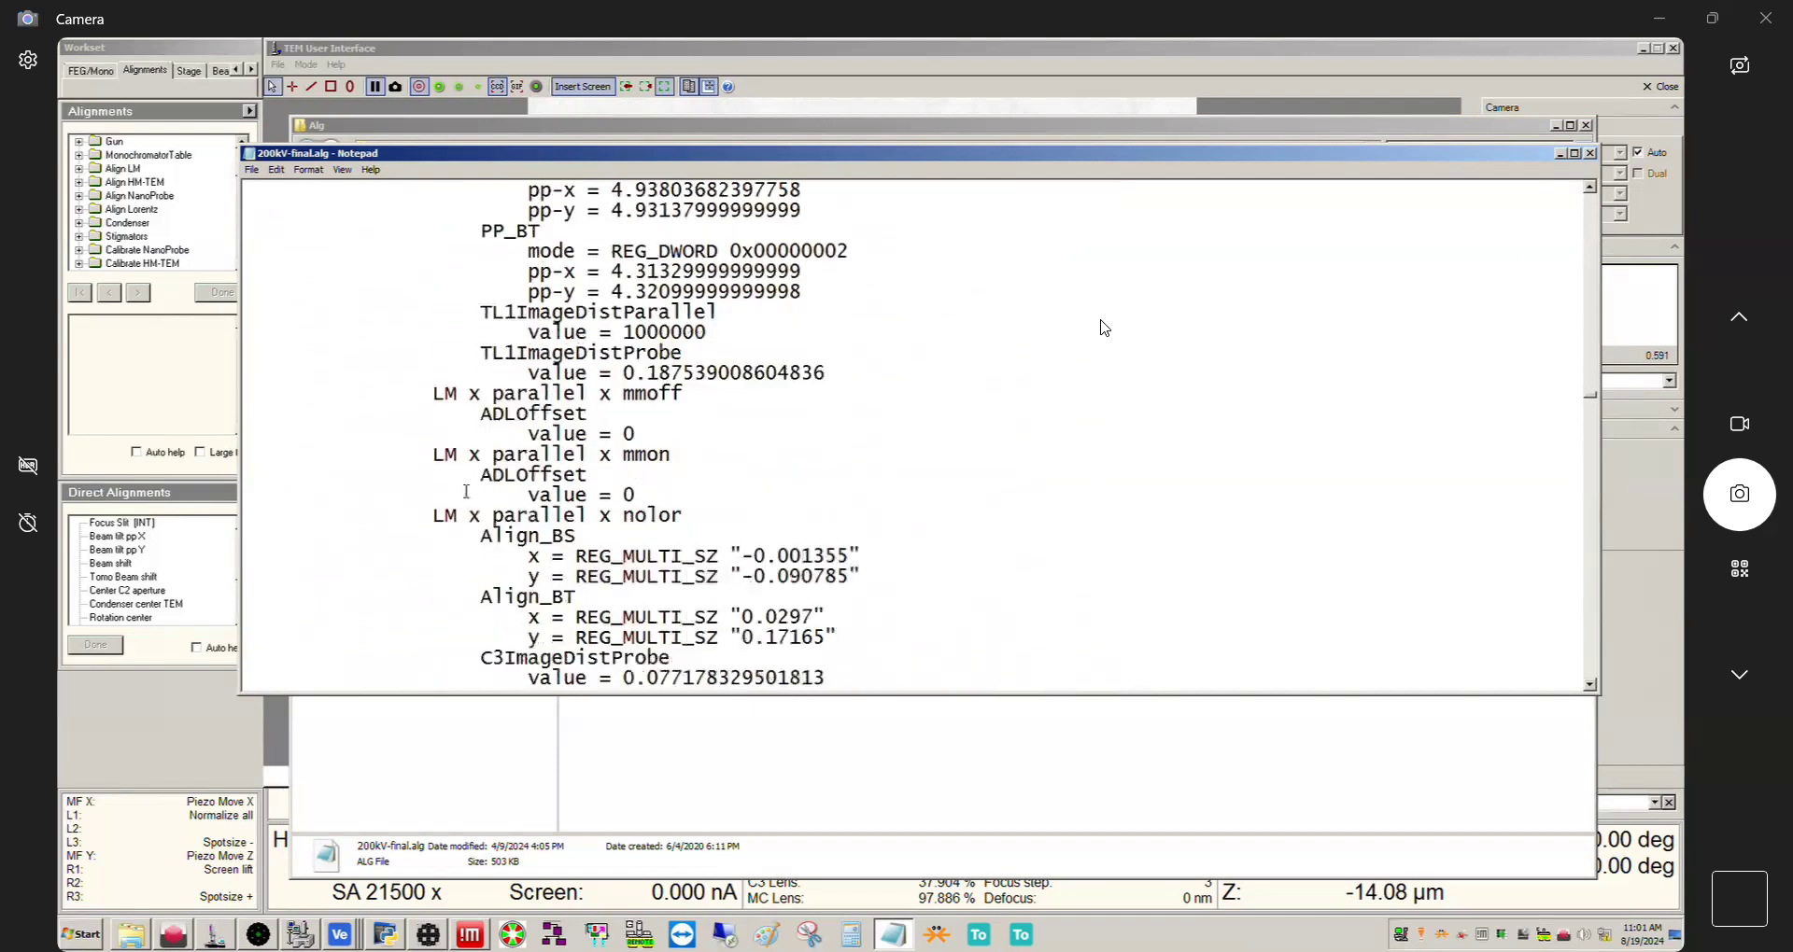
{"action": "scroll", "coordinate": [466, 491], "scroll_direction": "down", "scroll_amount": 20}
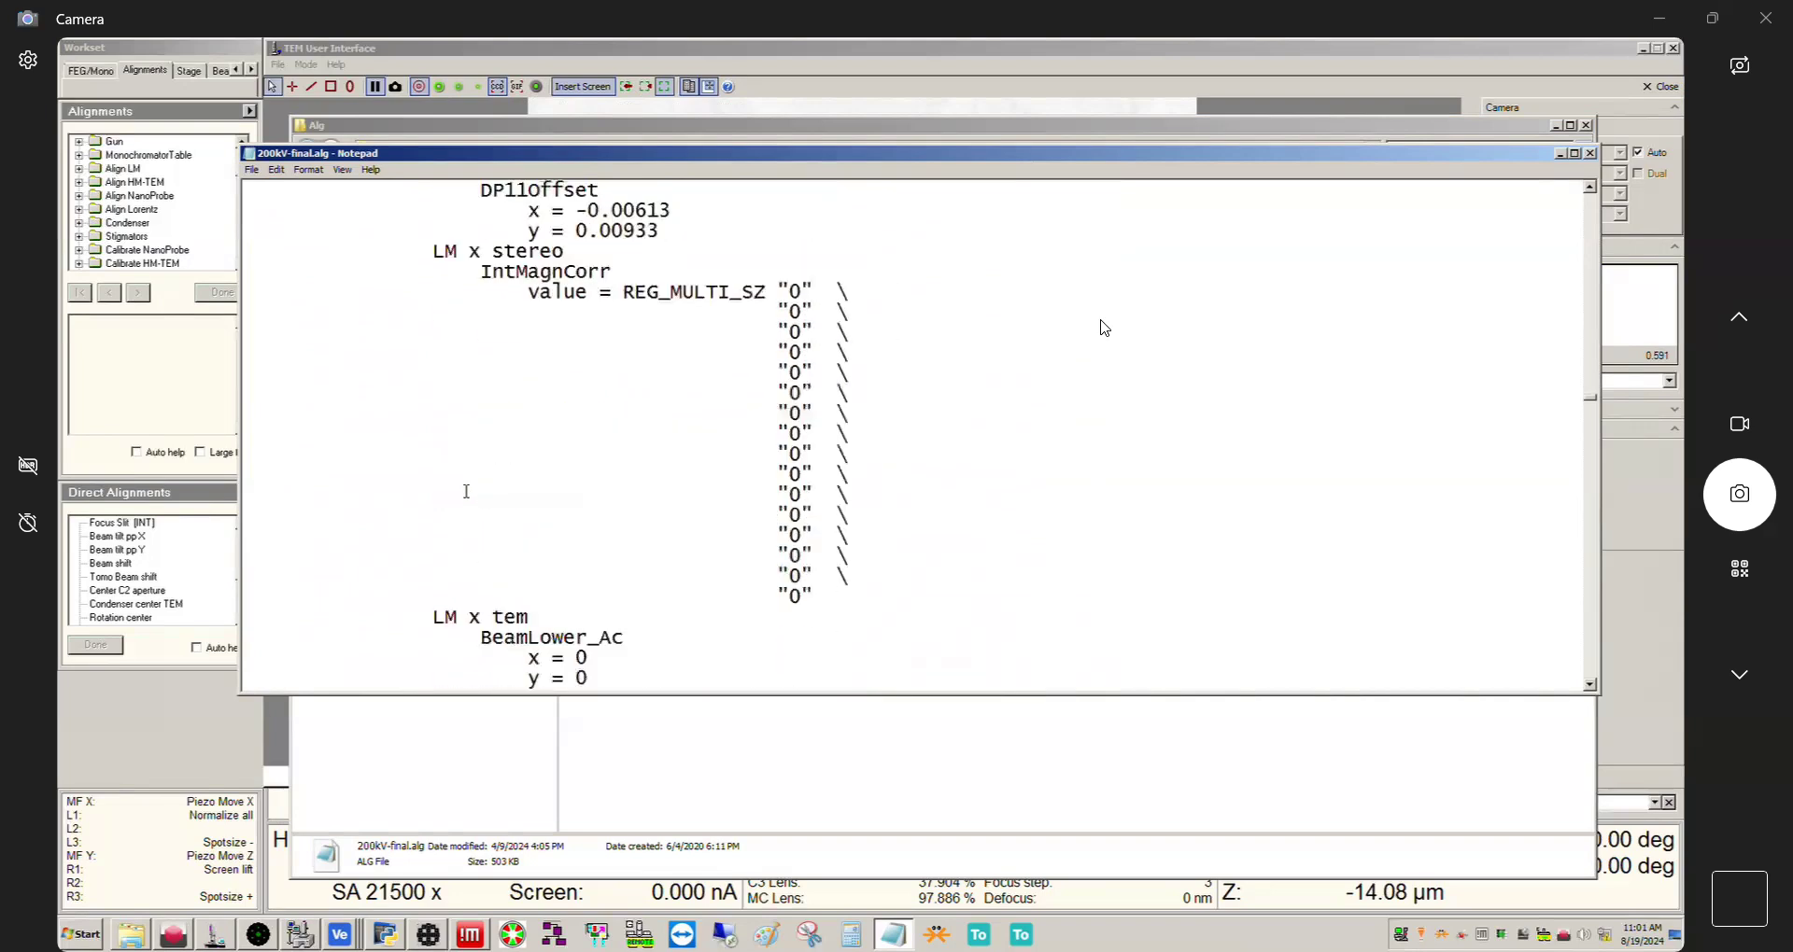
{"action": "scroll", "coordinate": [466, 489], "scroll_direction": "down", "scroll_amount": 7}
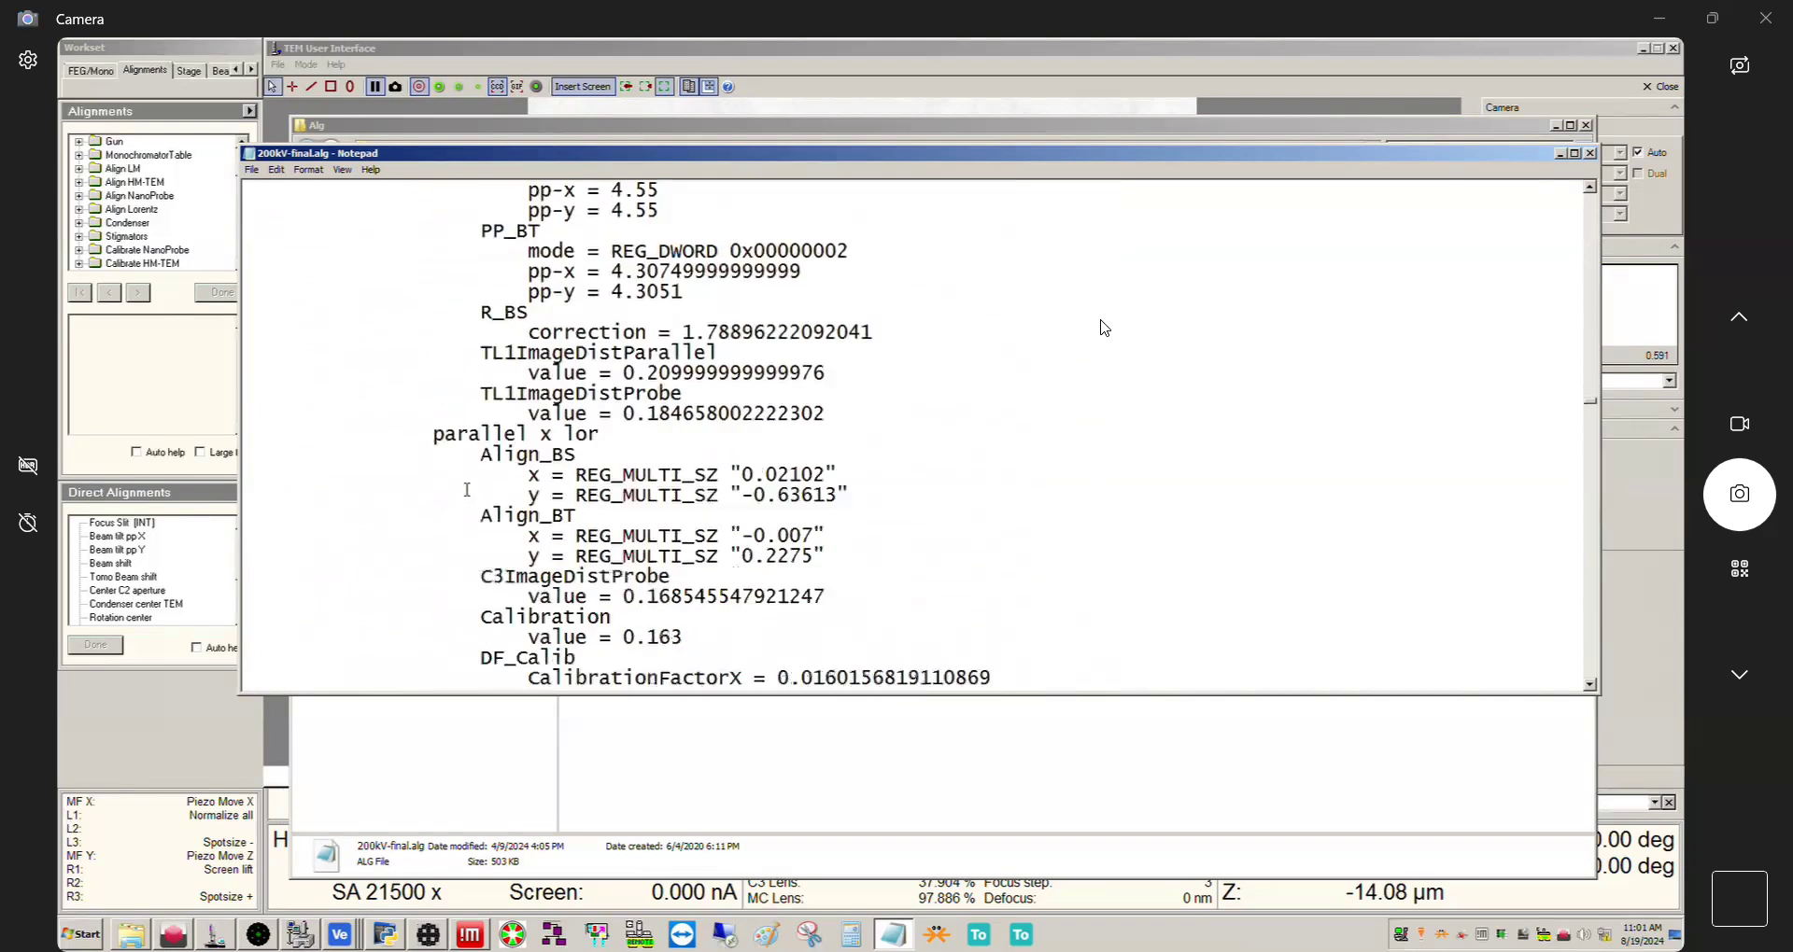
{"action": "scroll", "coordinate": [466, 489], "scroll_direction": "up", "scroll_amount": 5}
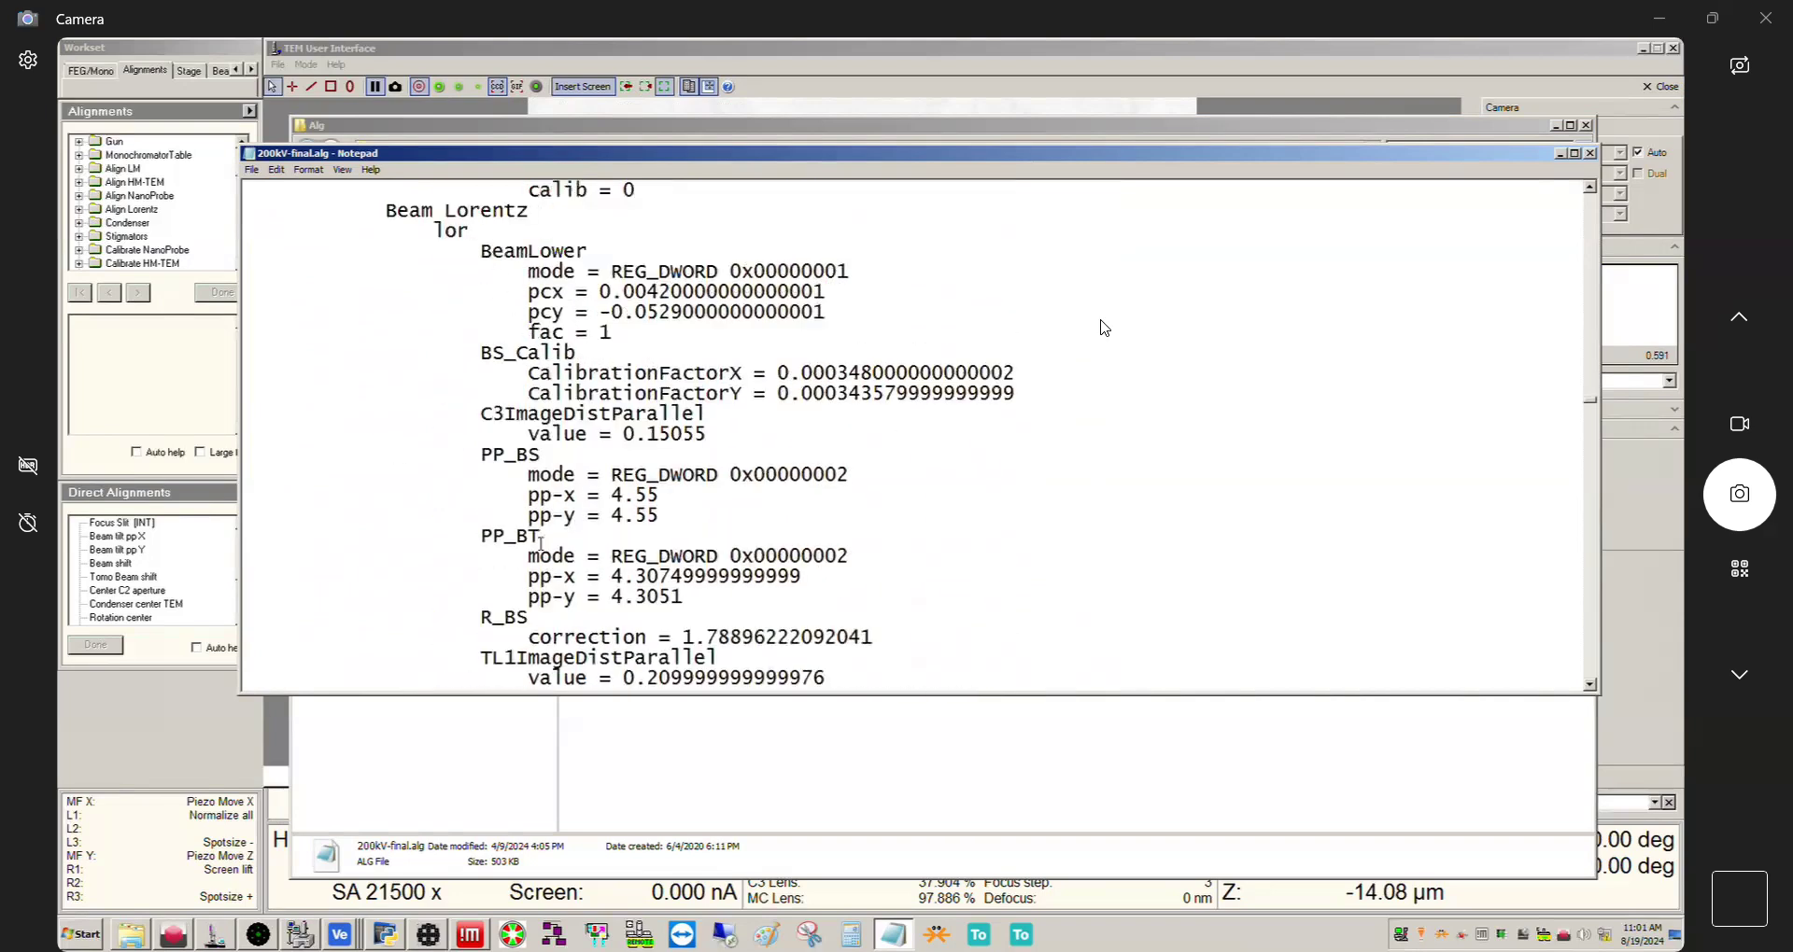
{"action": "scroll", "coordinate": [516, 529], "scroll_direction": "down", "scroll_amount": 4}
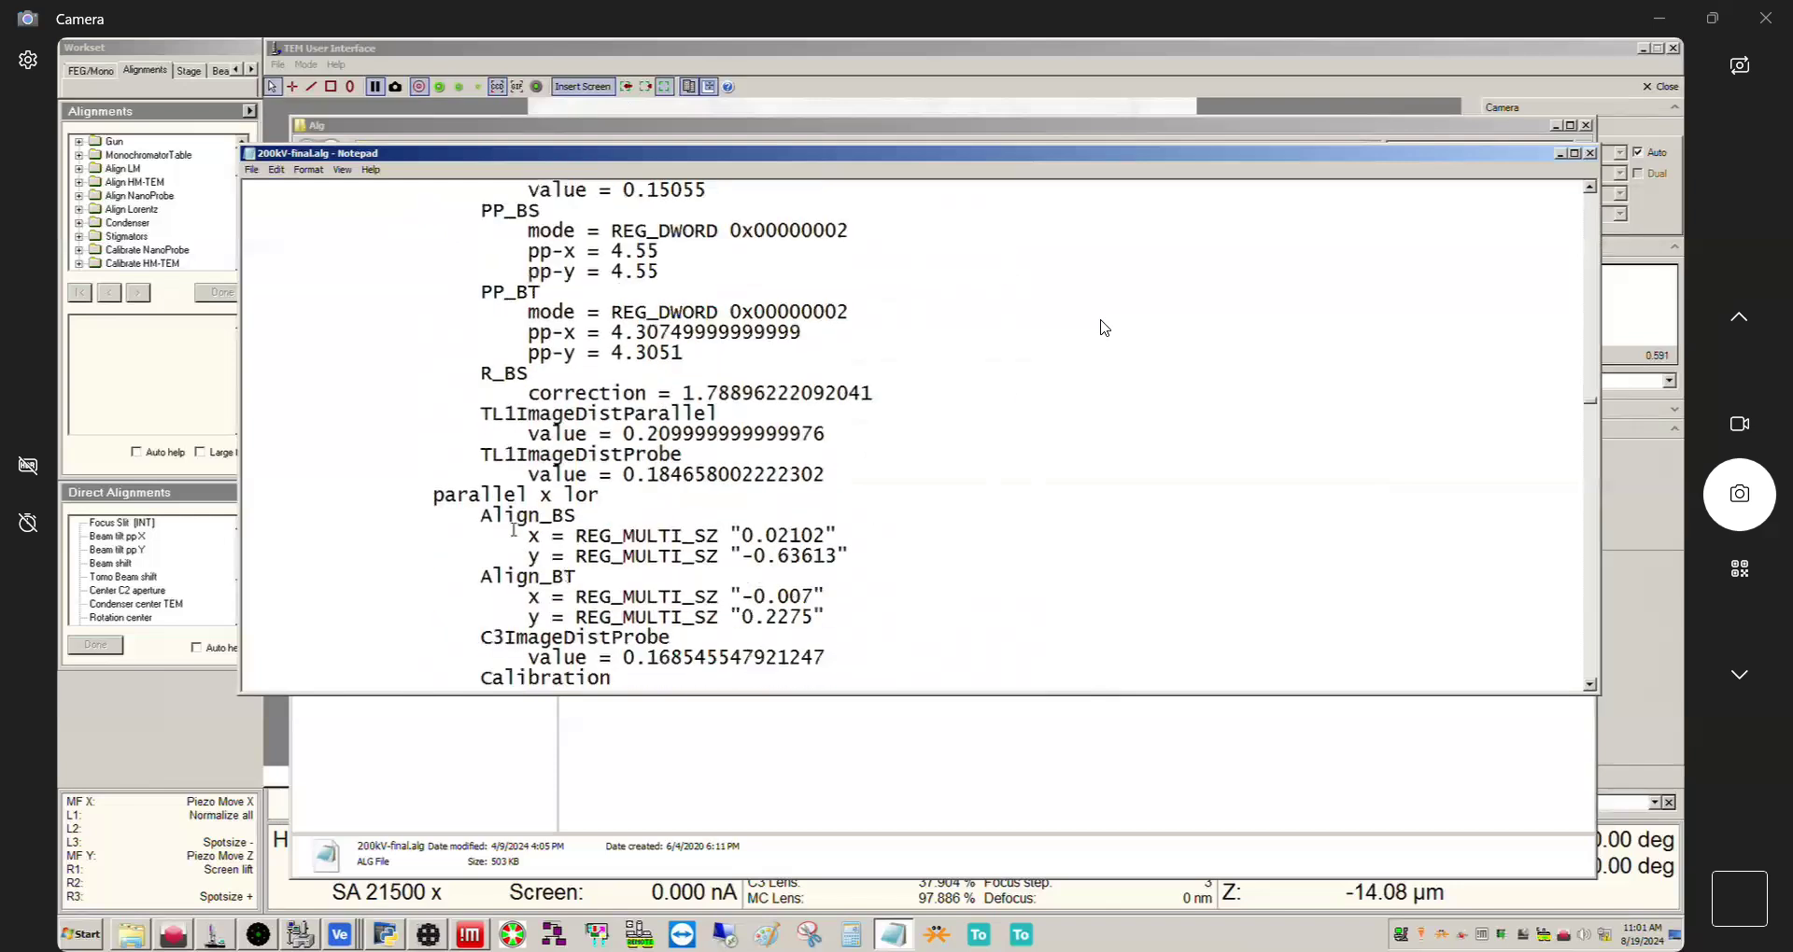
{"action": "scroll", "coordinate": [569, 541], "scroll_direction": "down", "scroll_amount": 4}
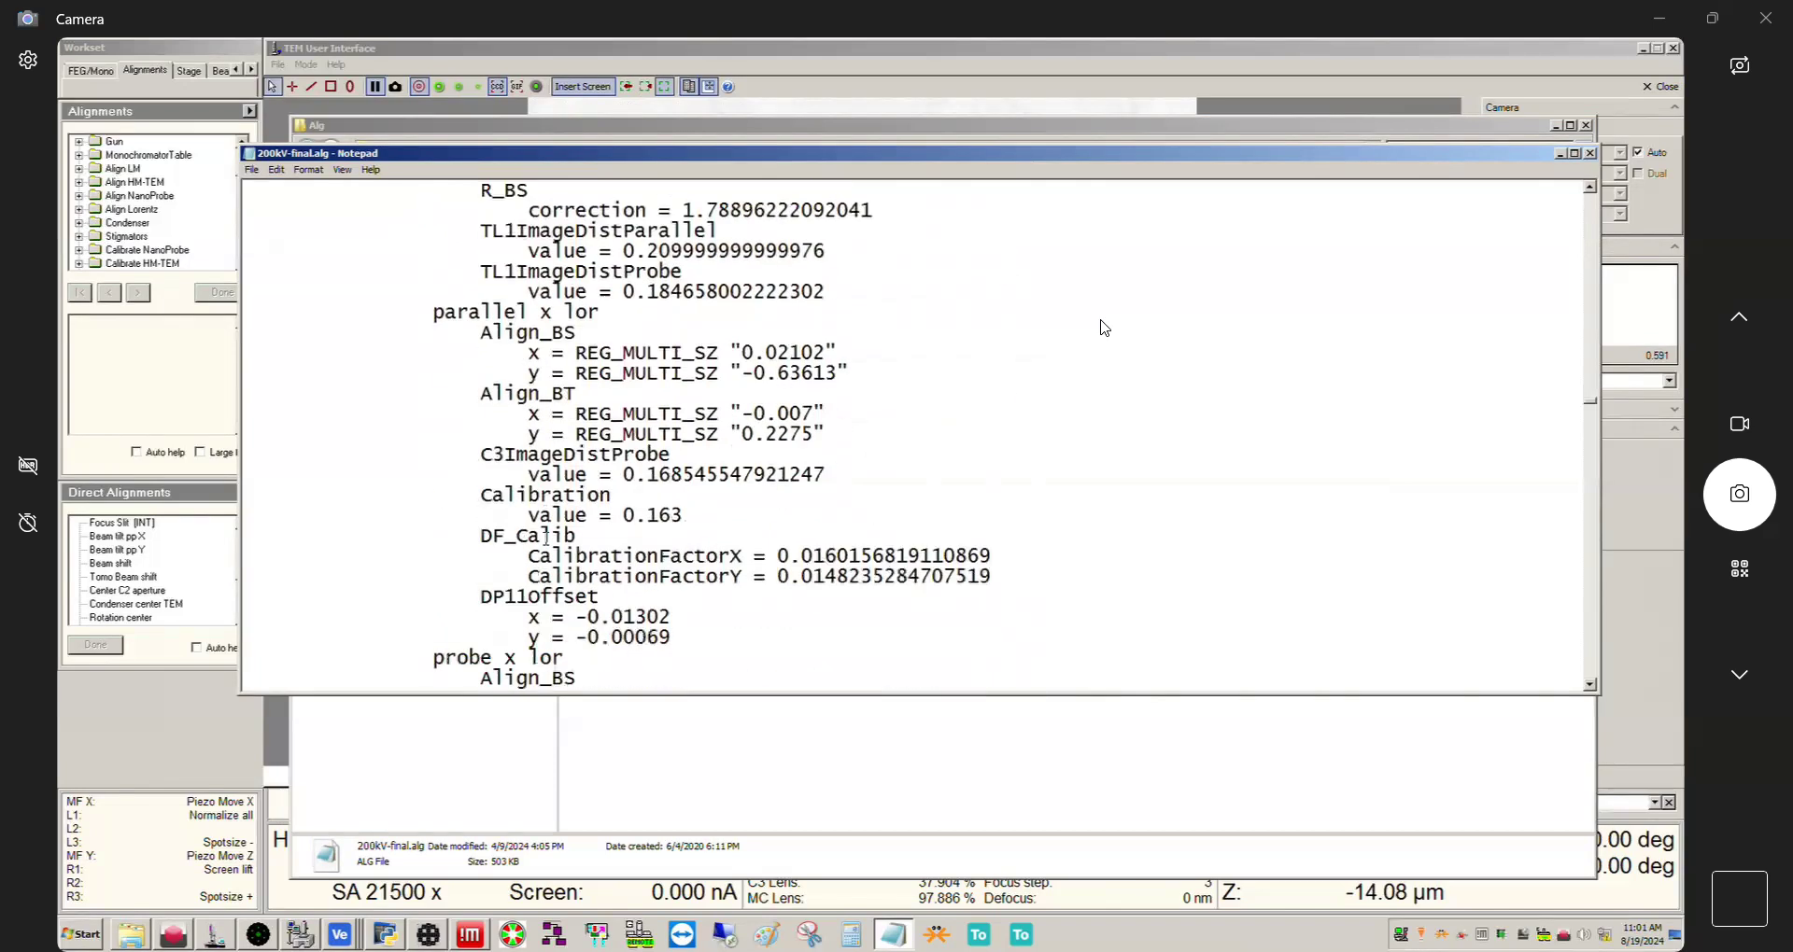
{"action": "scroll", "coordinate": [512, 598], "scroll_direction": "down", "scroll_amount": 2}
{"action": "scroll", "coordinate": [505, 595], "scroll_direction": "down", "scroll_amount": 4}
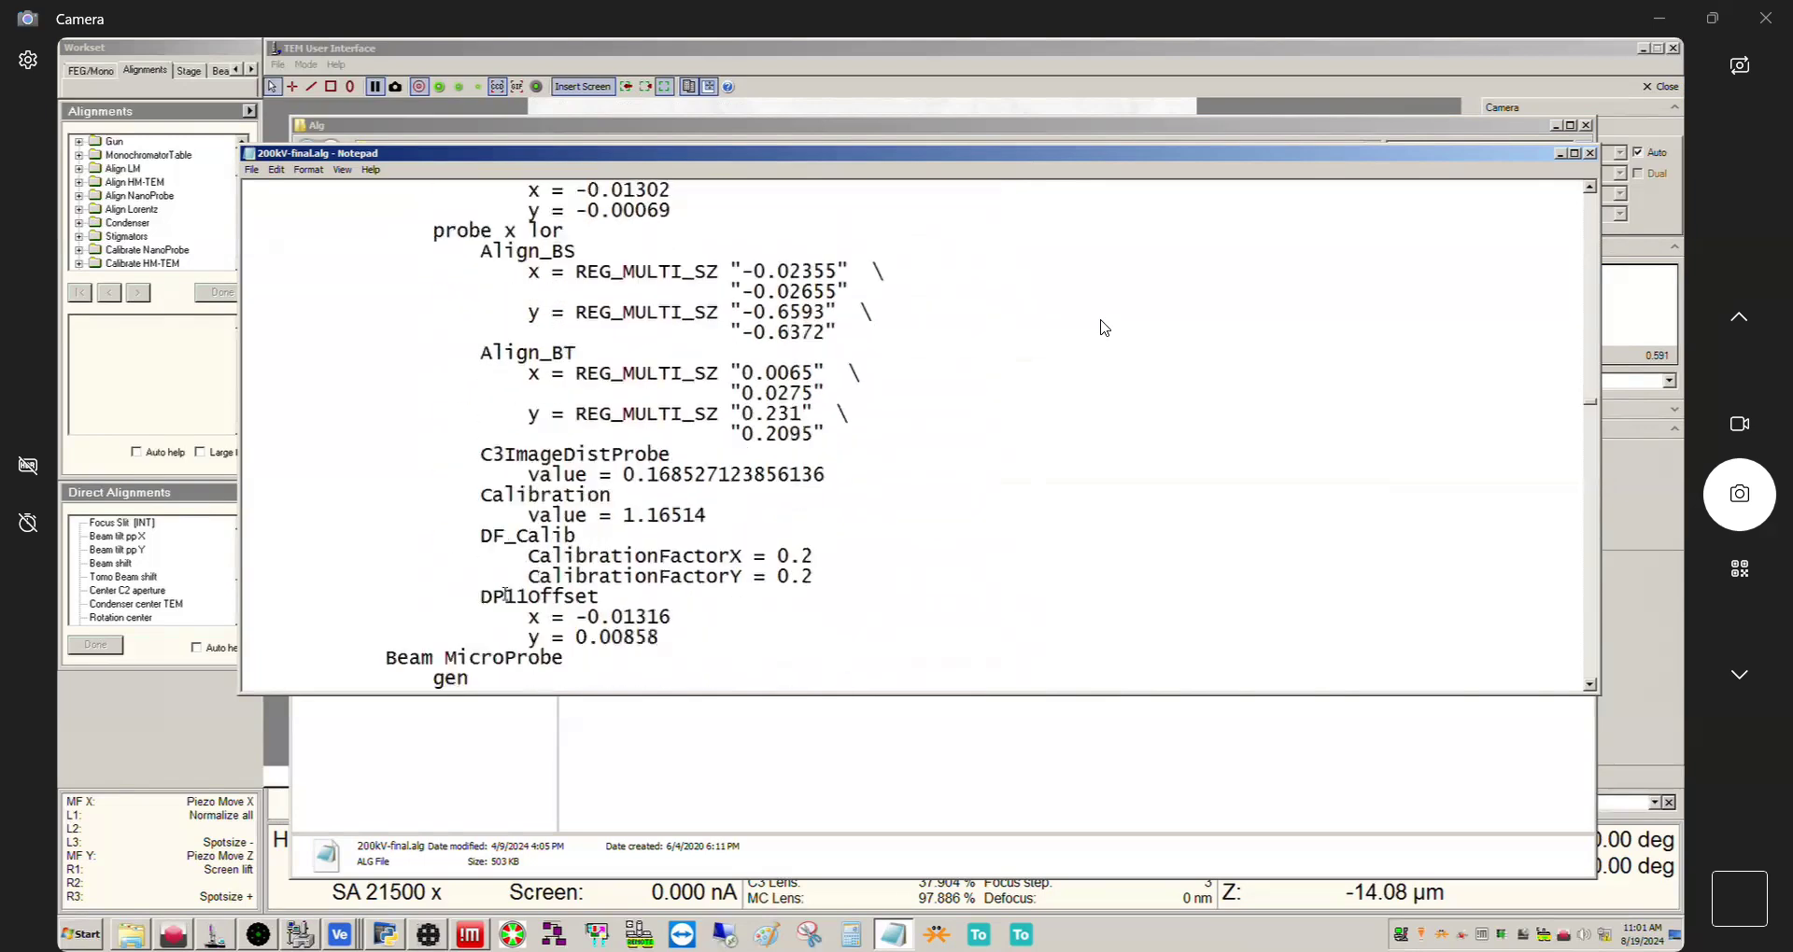
{"action": "scroll", "coordinate": [669, 418], "scroll_direction": "up", "scroll_amount": 14}
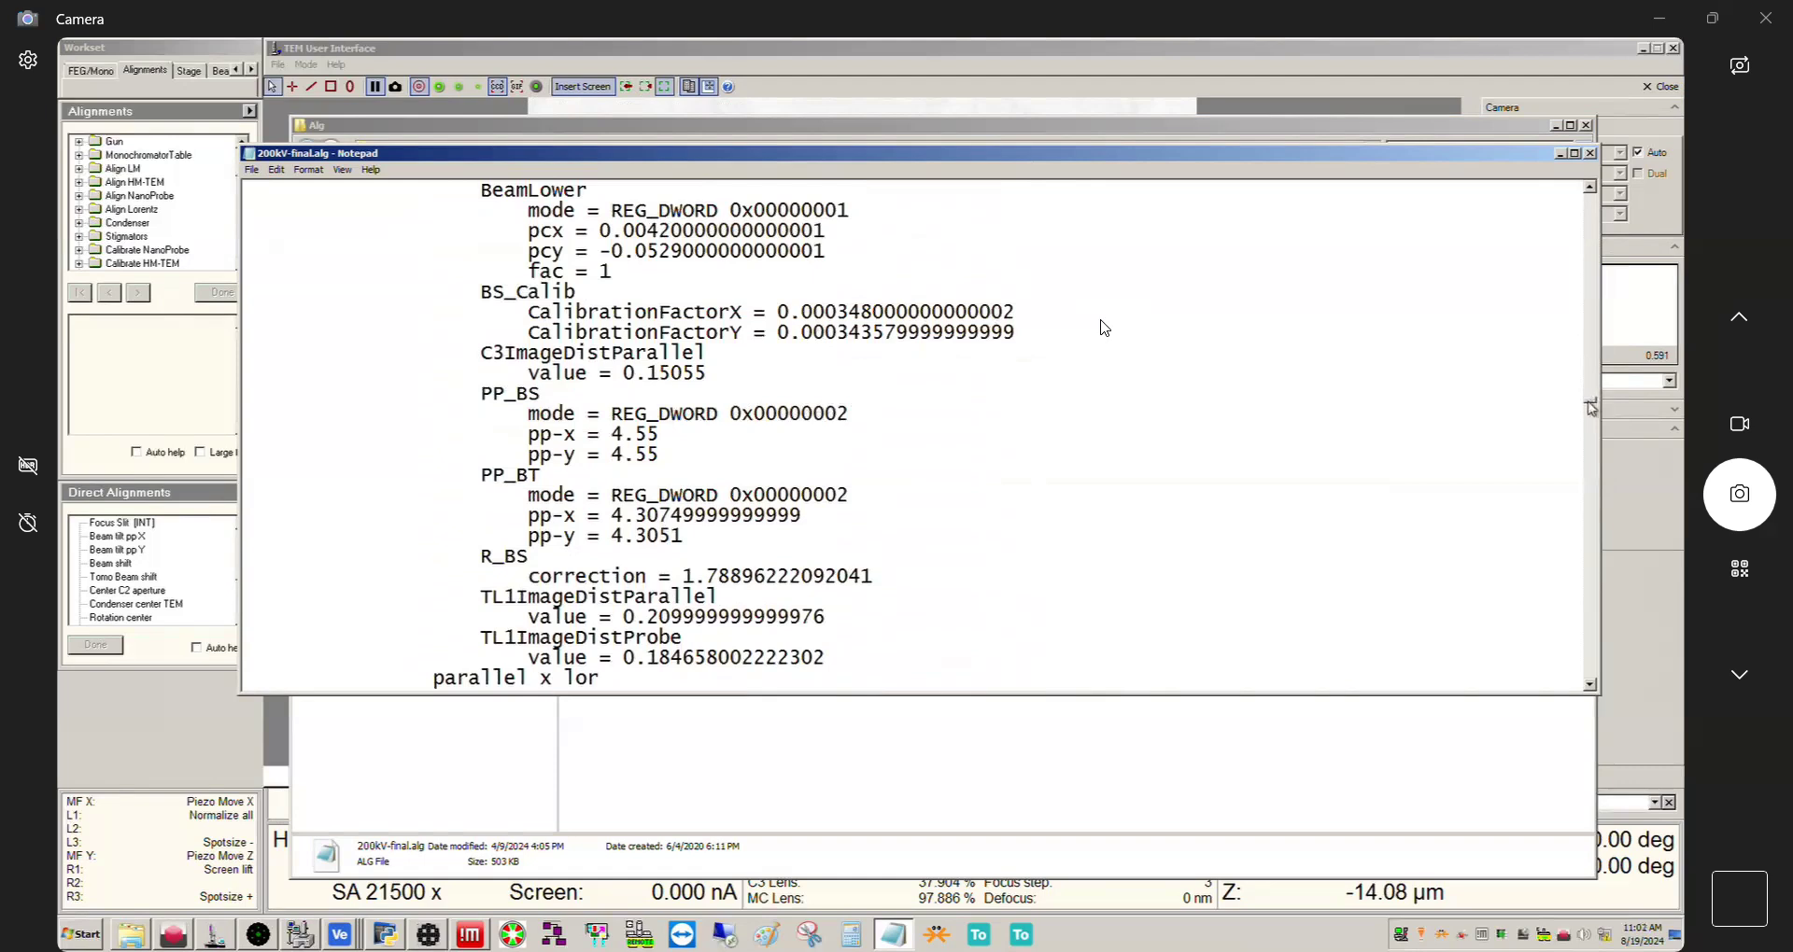
{"action": "left_click_drag", "start_coordinate": [1590, 408], "coordinate": [1590, 191]}
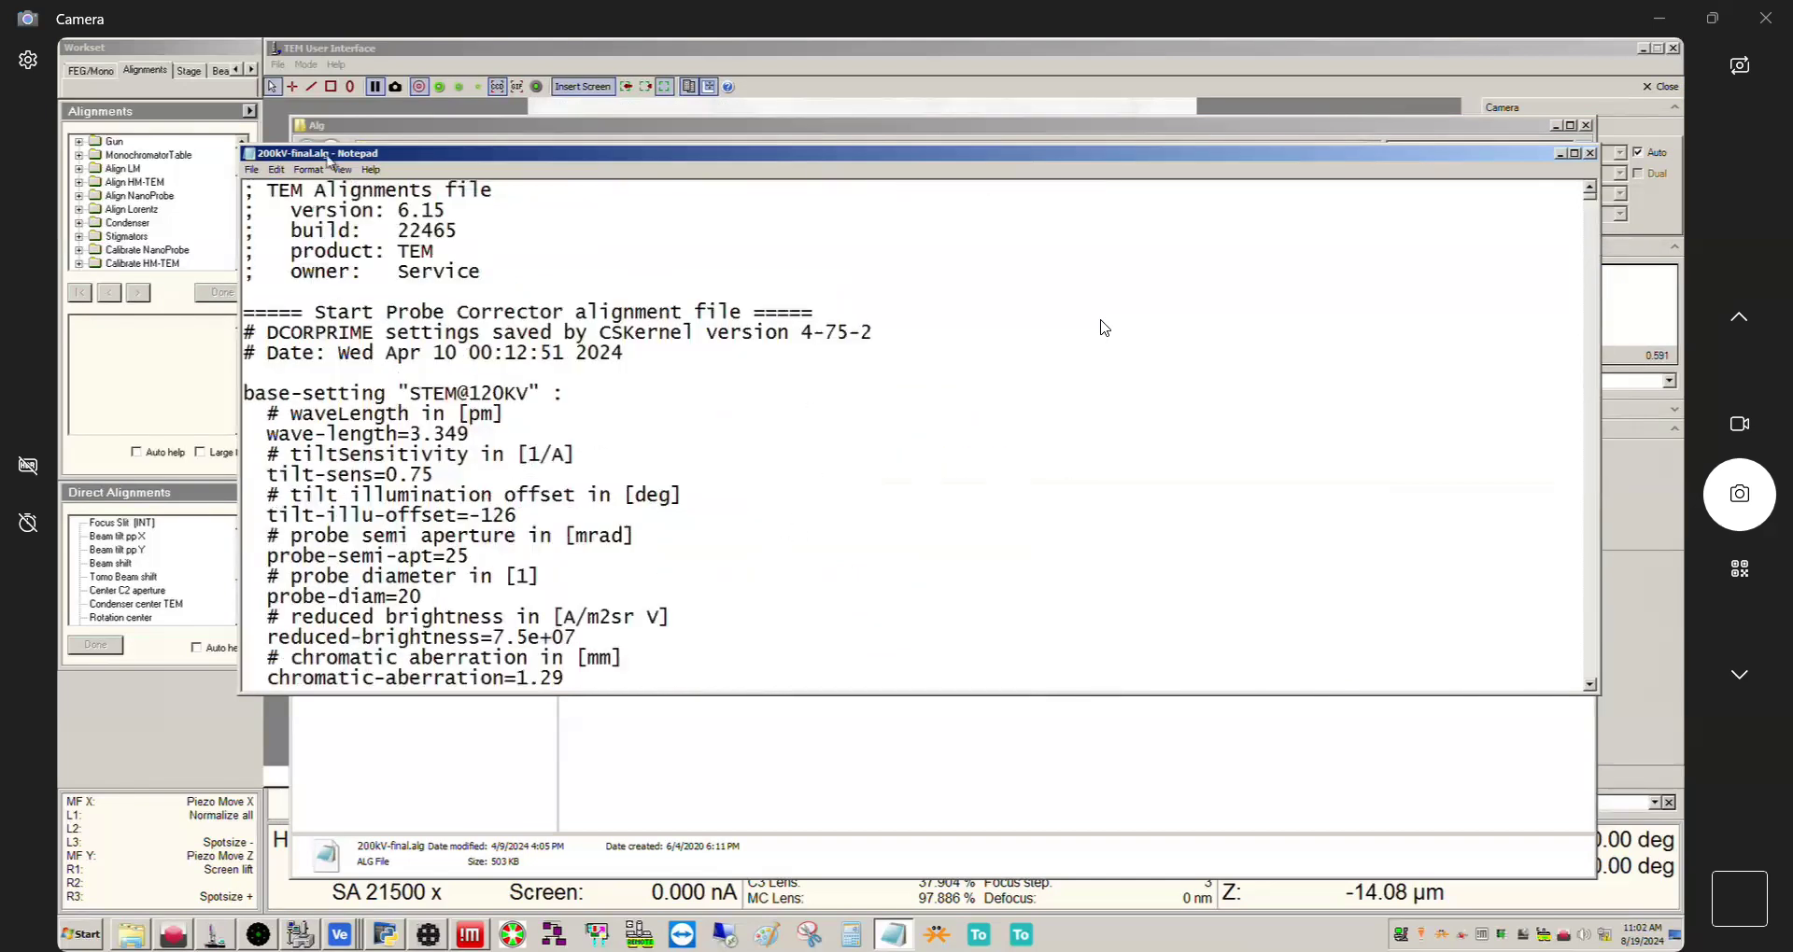
- Close Notepad and clear the 200kV-final.alg selection in the Alg folder listing
{"action": "left_click", "coordinate": [1590, 153]}
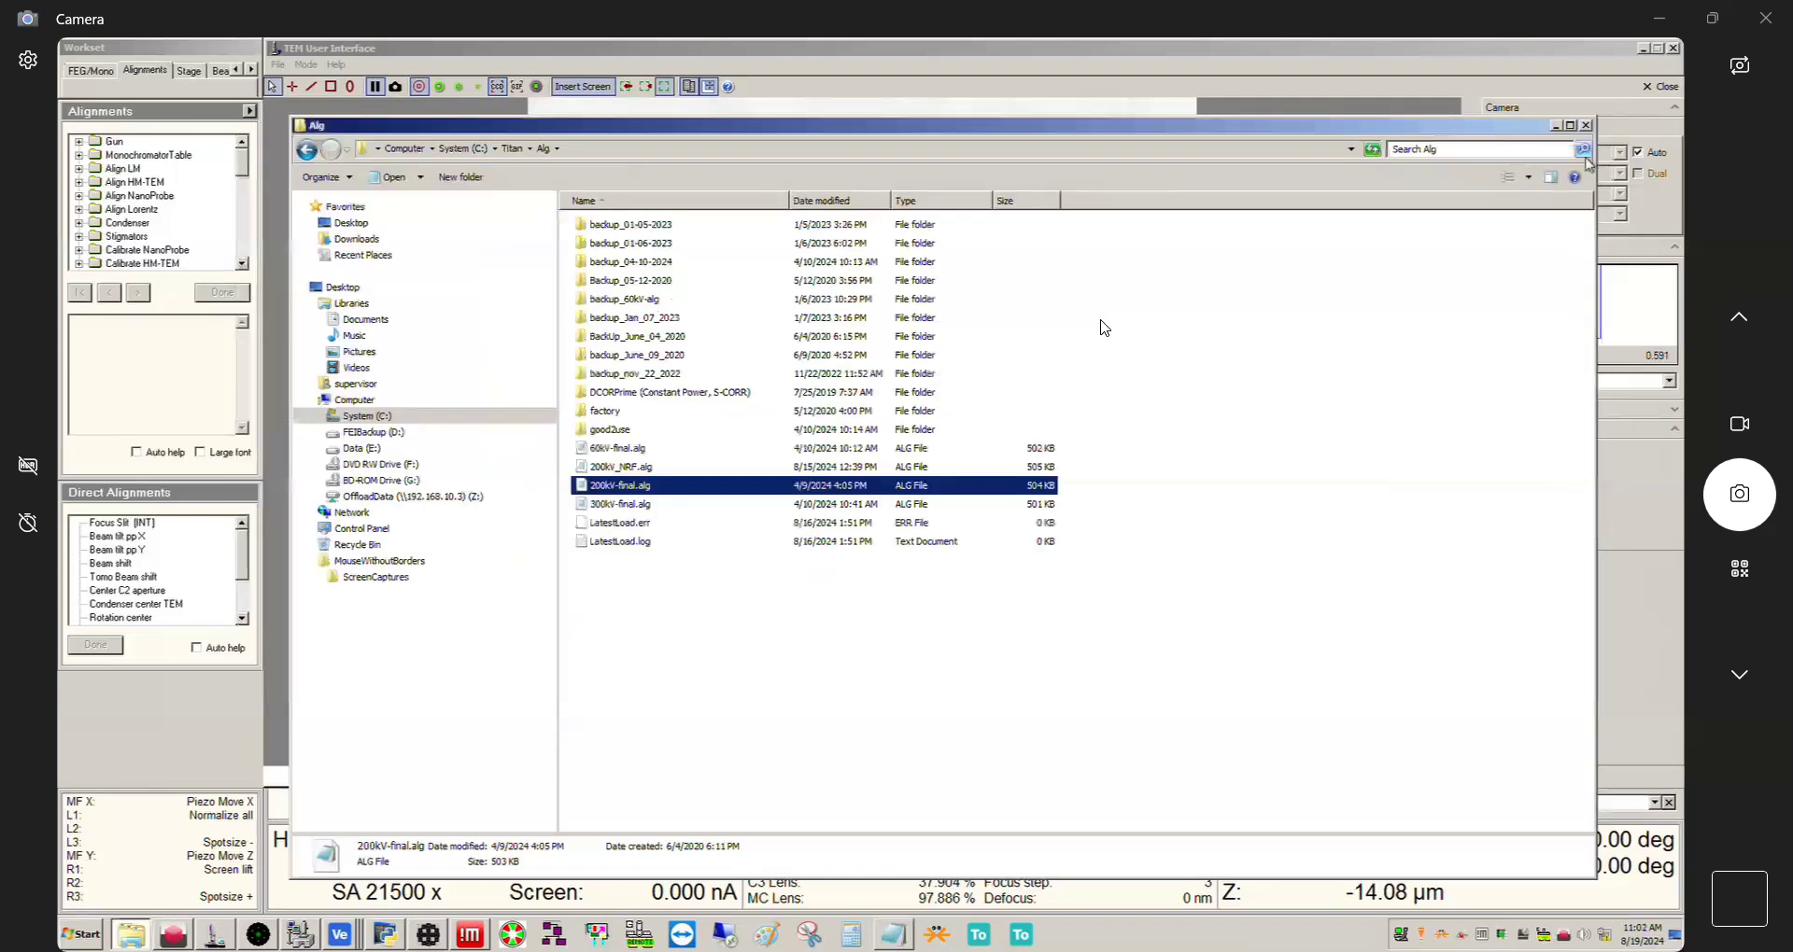
{"action": "left_click", "coordinate": [883, 638]}
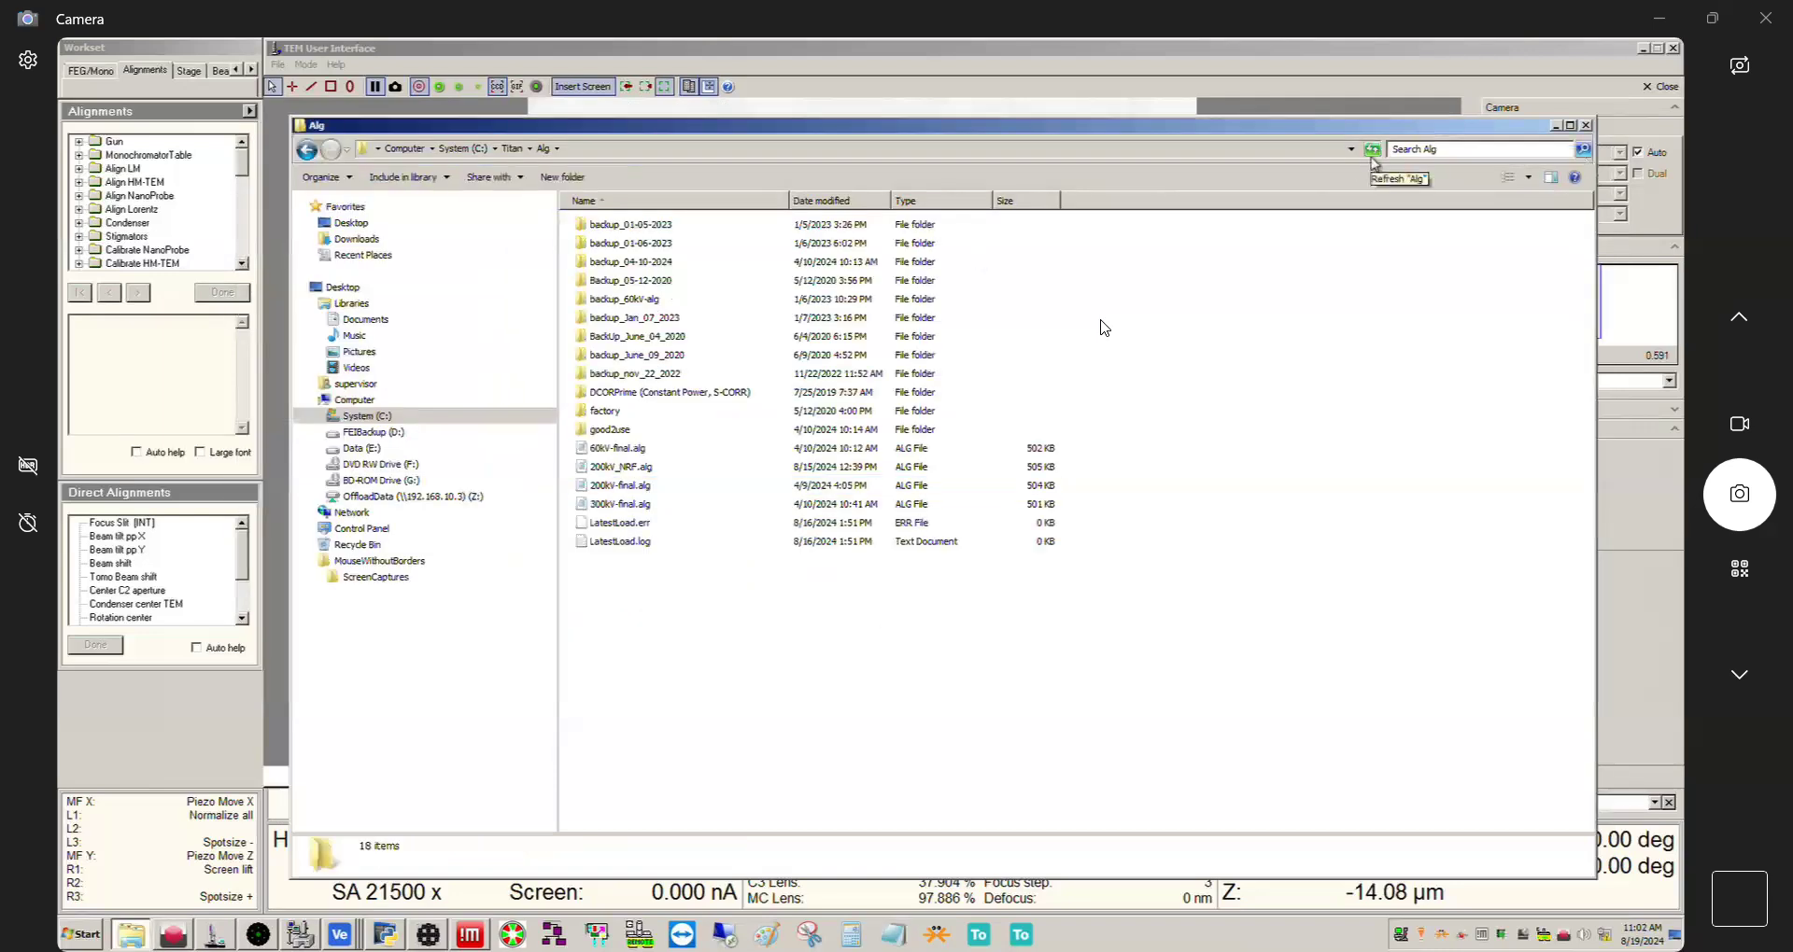